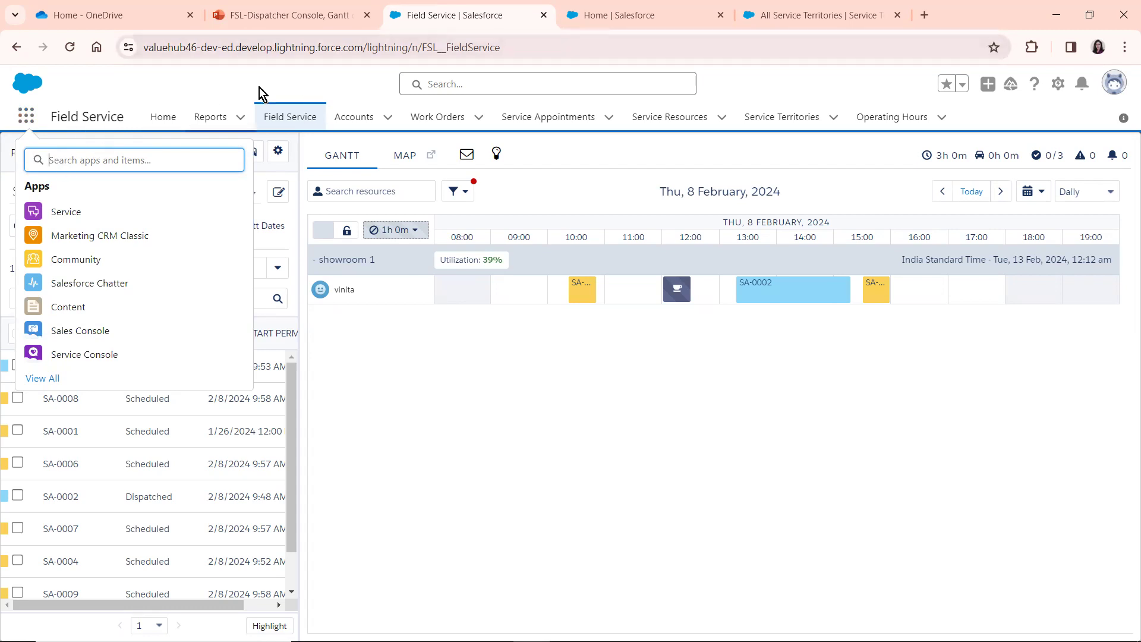
Review the scheduling policies available in the dispatcher console without changing the selection
left_click(284, 83)
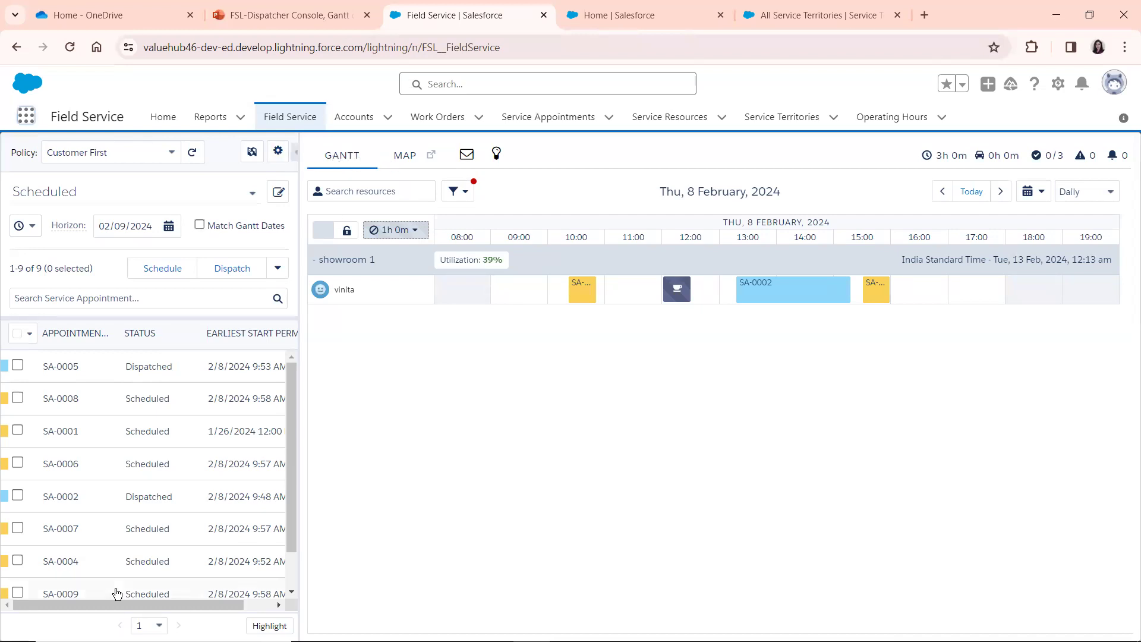
left_click(76, 155)
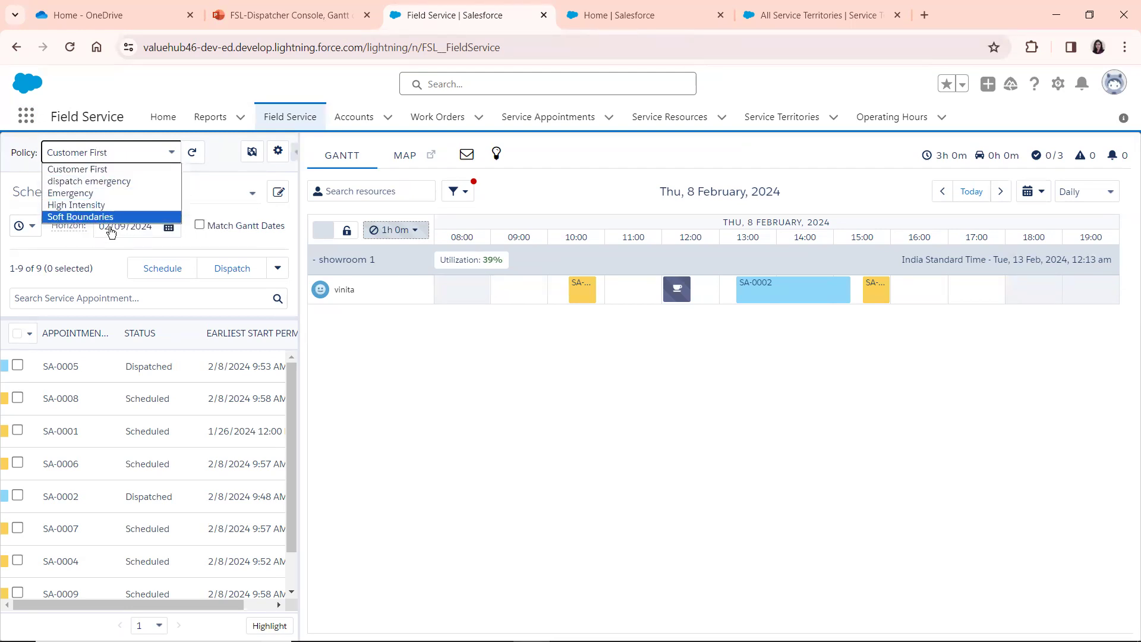
left_click(117, 151)
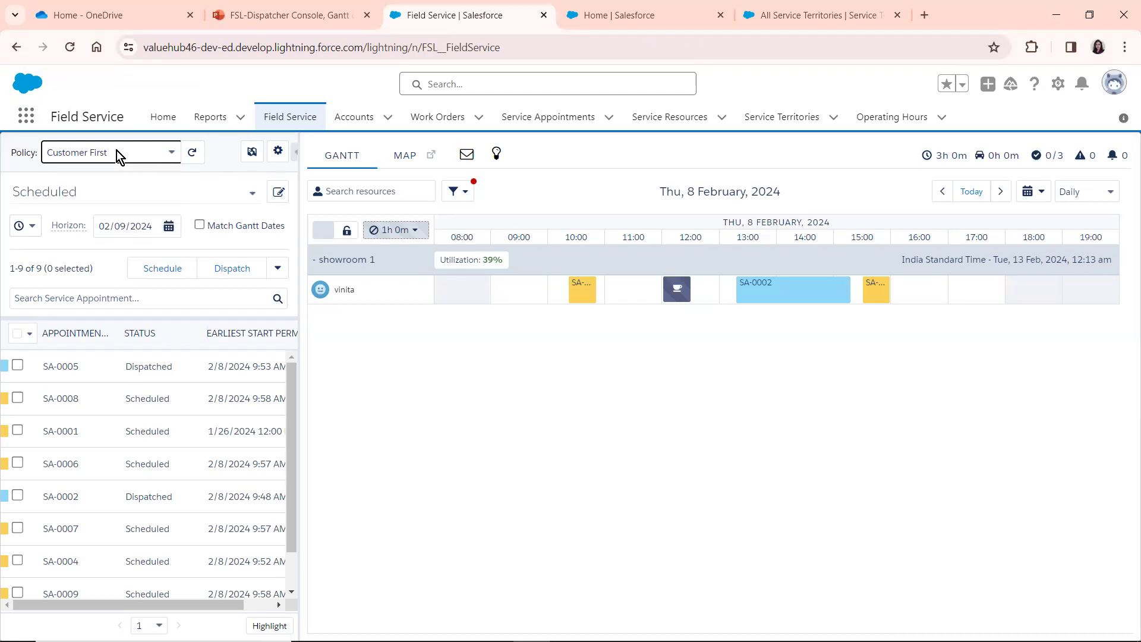
left_click(231, 159)
Switch the scheduling policy to Emergency and back to Customer First
left_click(86, 151)
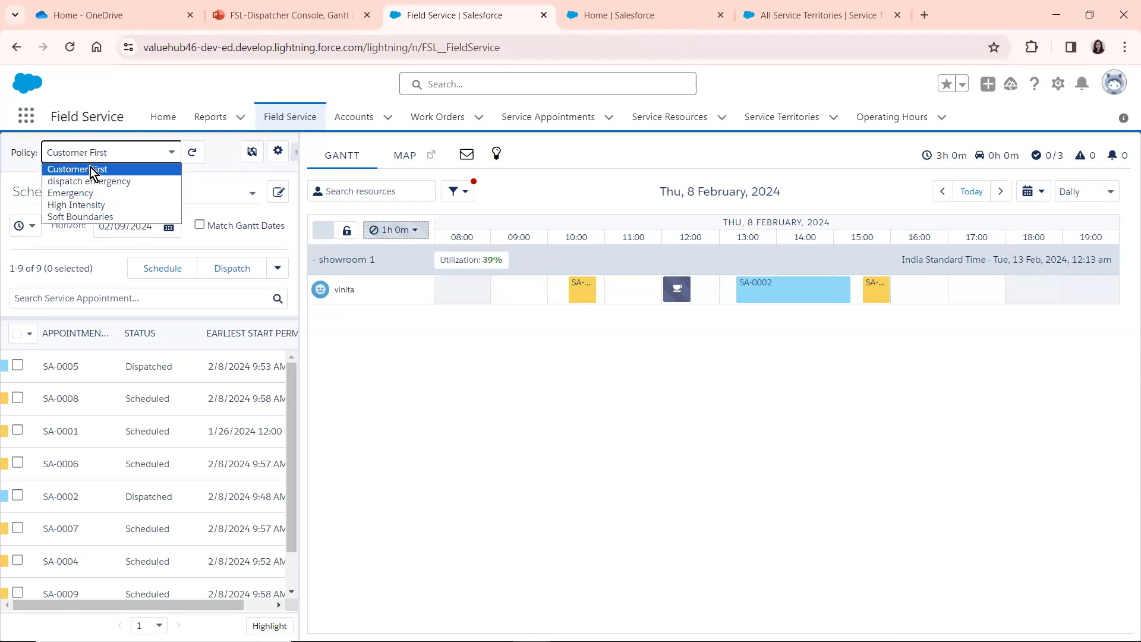
left_click(79, 192)
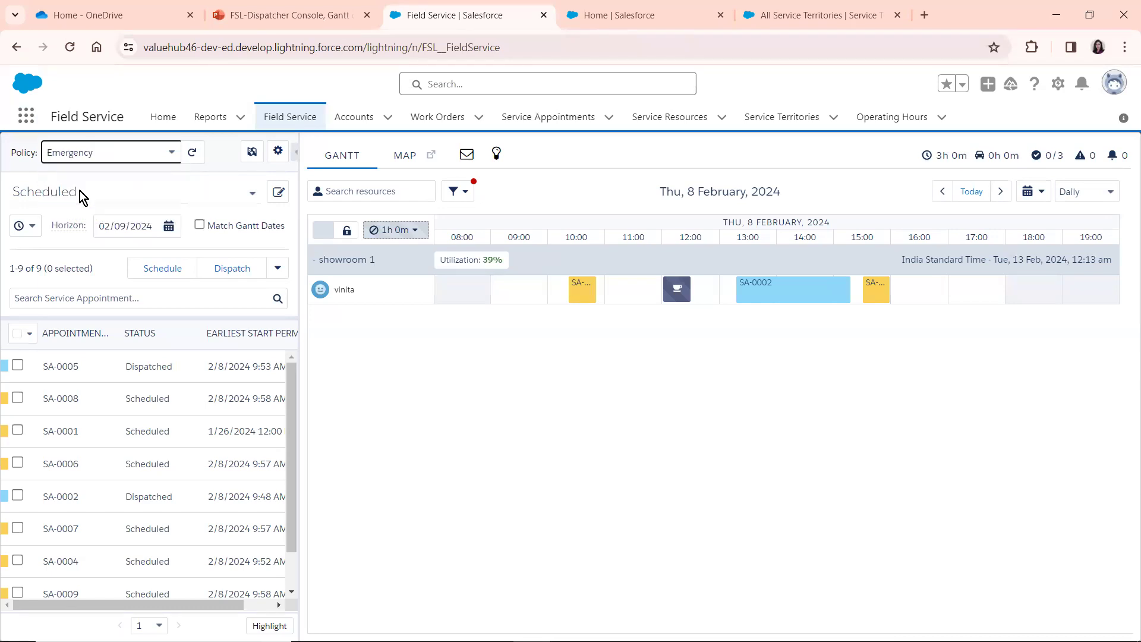
left_click(134, 156)
left_click(124, 169)
Check which filters are available for the service appointment list, keeping Scheduled
left_click(112, 194)
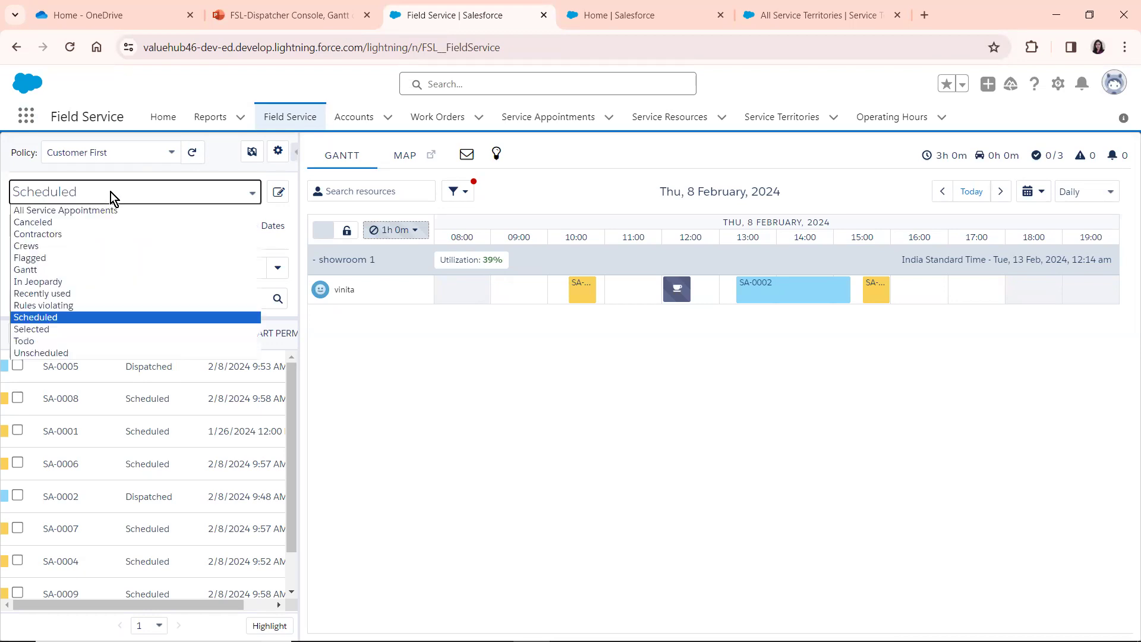
left_click(227, 158)
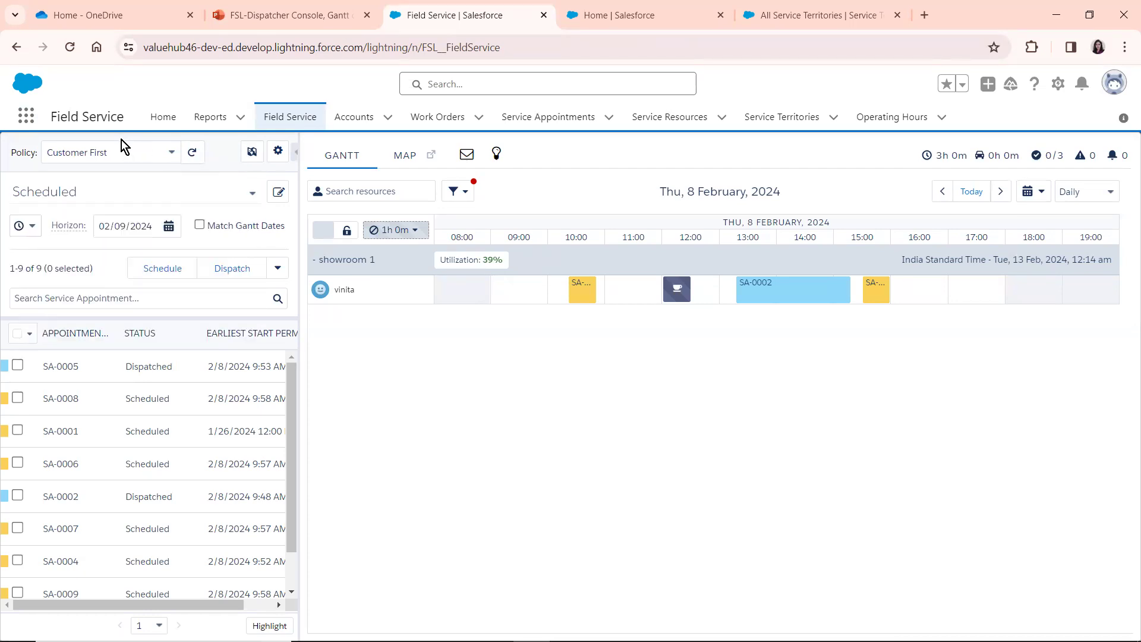
Try adding showroom 1 branch 2 to the service territory filter, check the favorites, and discard the changes
left_click(248, 154)
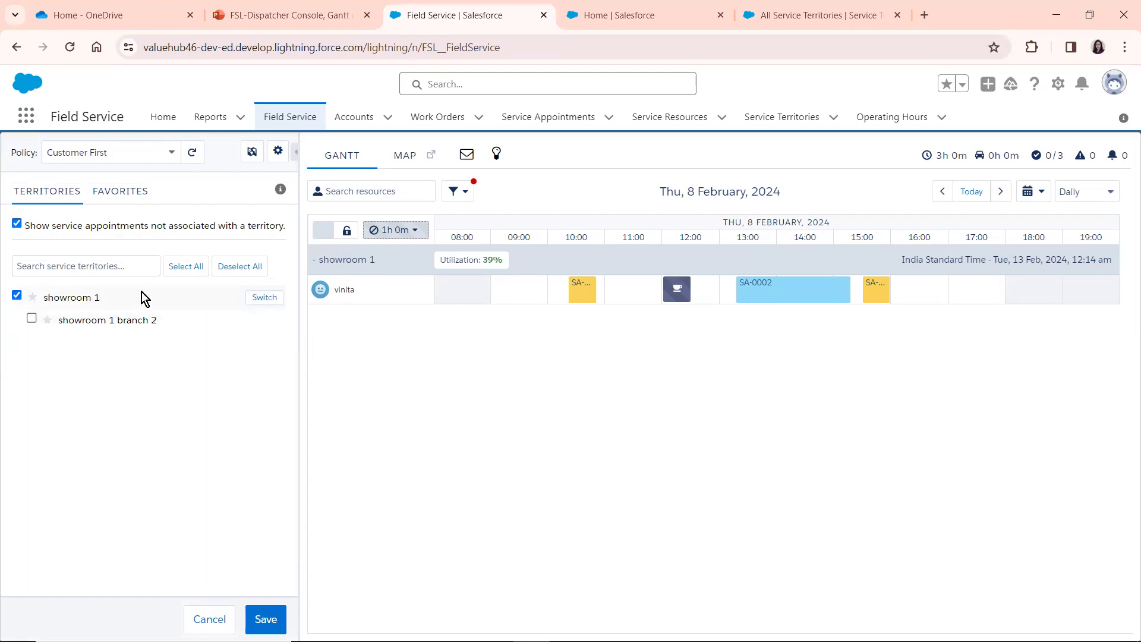
left_click(33, 321)
left_click(17, 225)
left_click(16, 224)
left_click(110, 191)
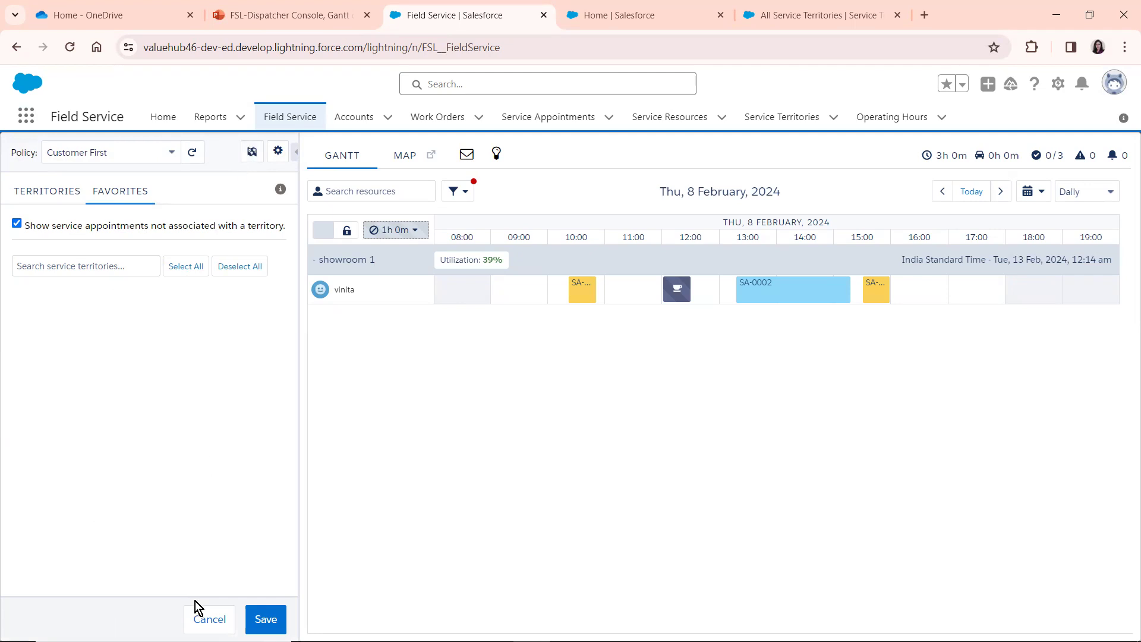
left_click(205, 619)
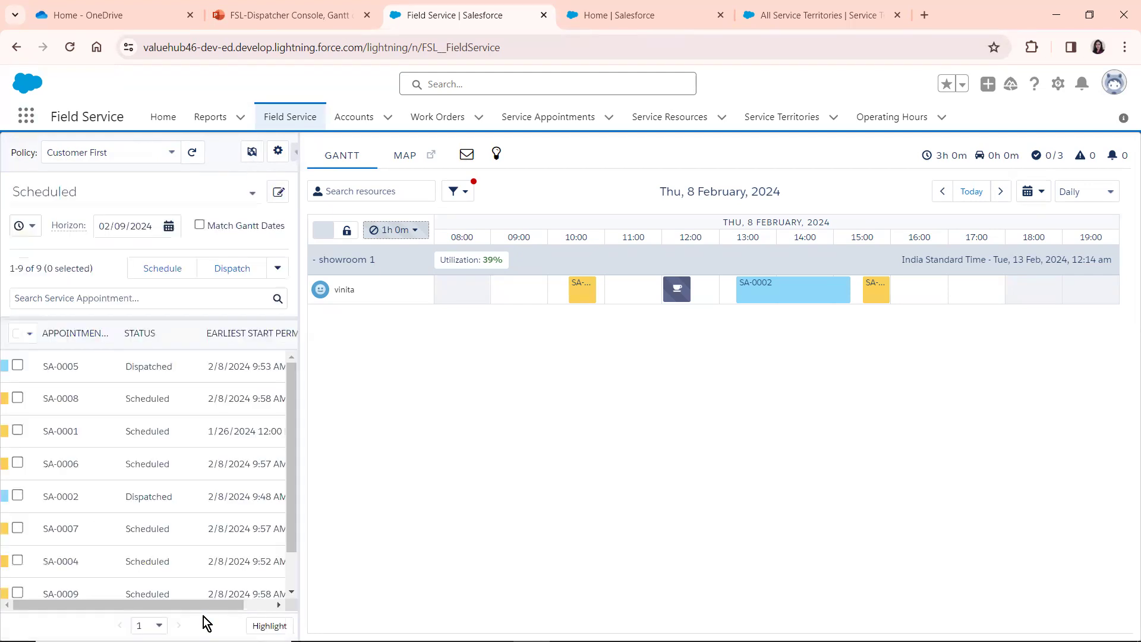
In the Dispatch Console Settings, try setting Service Appointments Per Page to 50
left_click(278, 152)
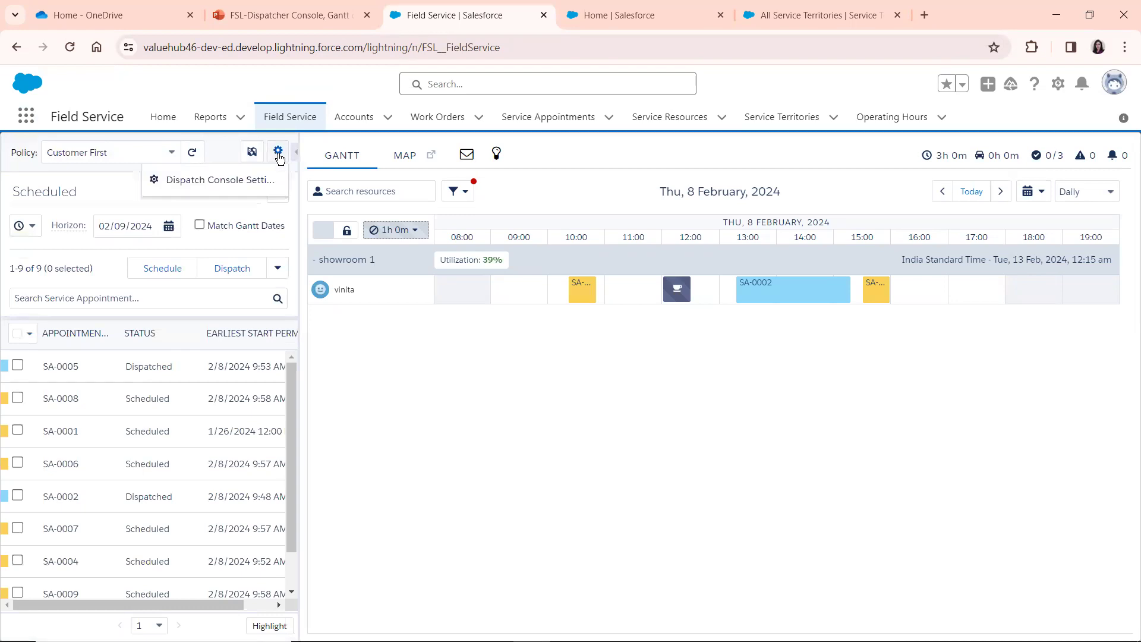
left_click(215, 182)
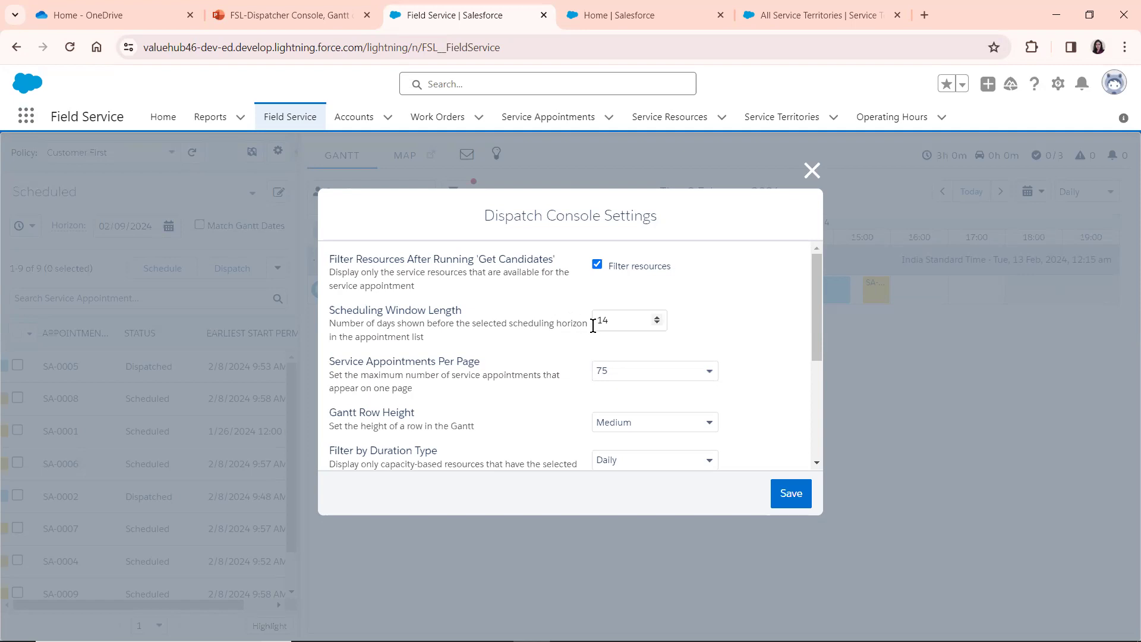
left_click(610, 322)
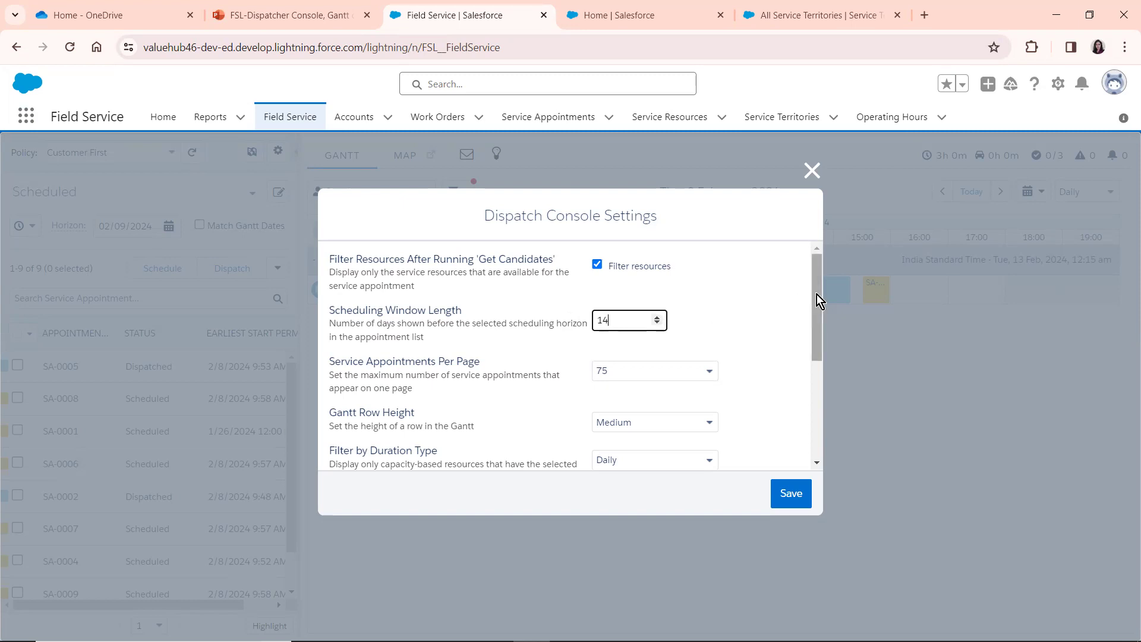
left_click_drag(818, 294, 545, 324)
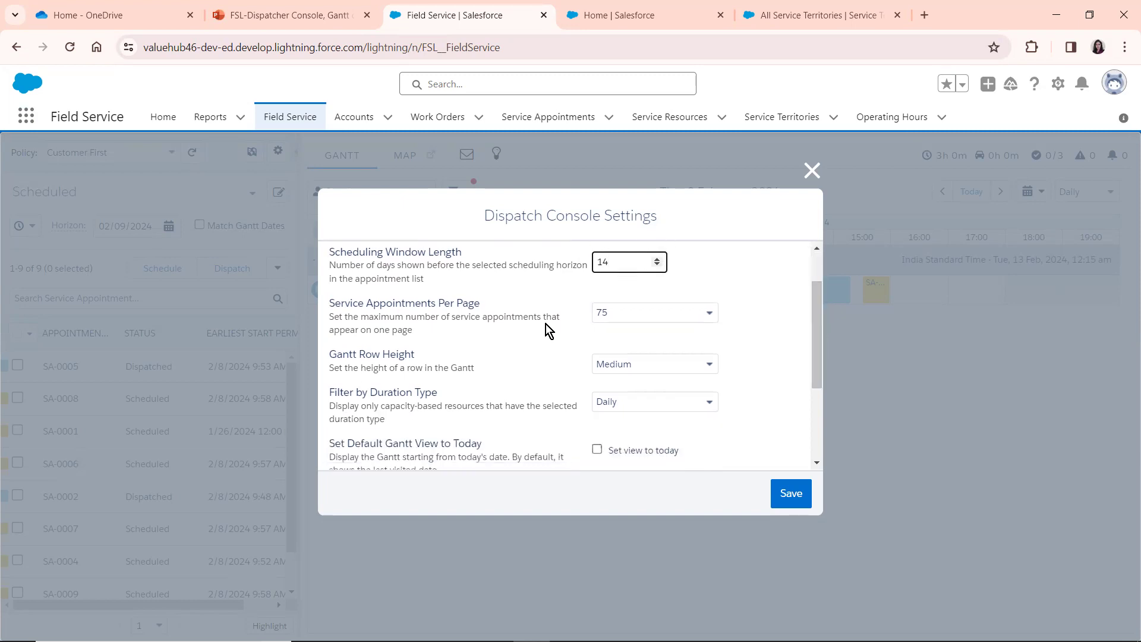
left_click(612, 319)
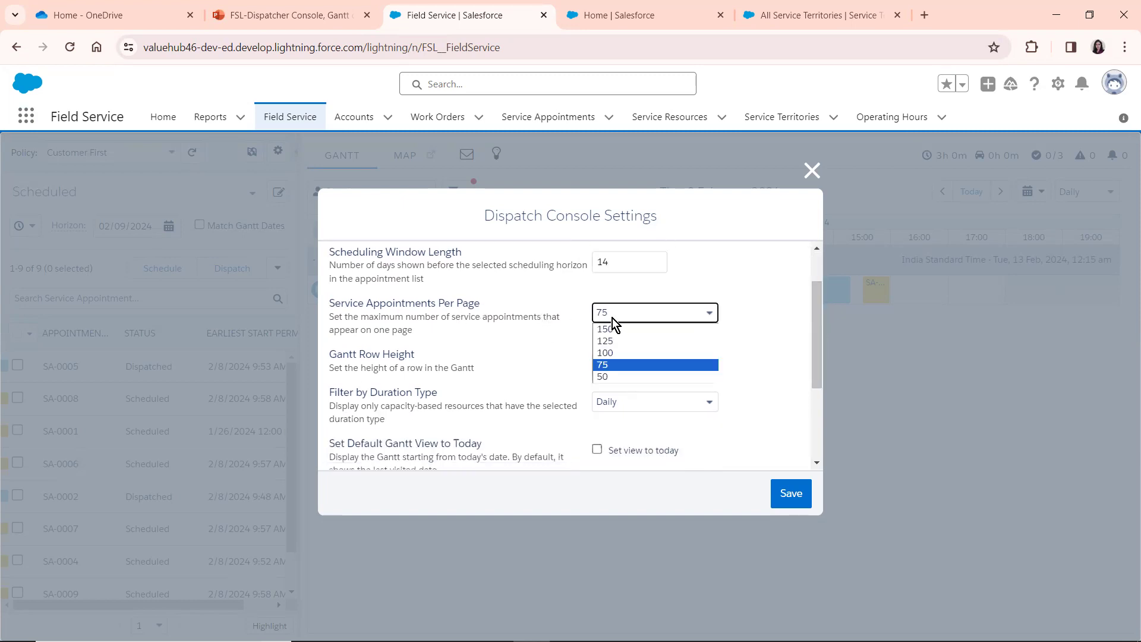
left_click(612, 378)
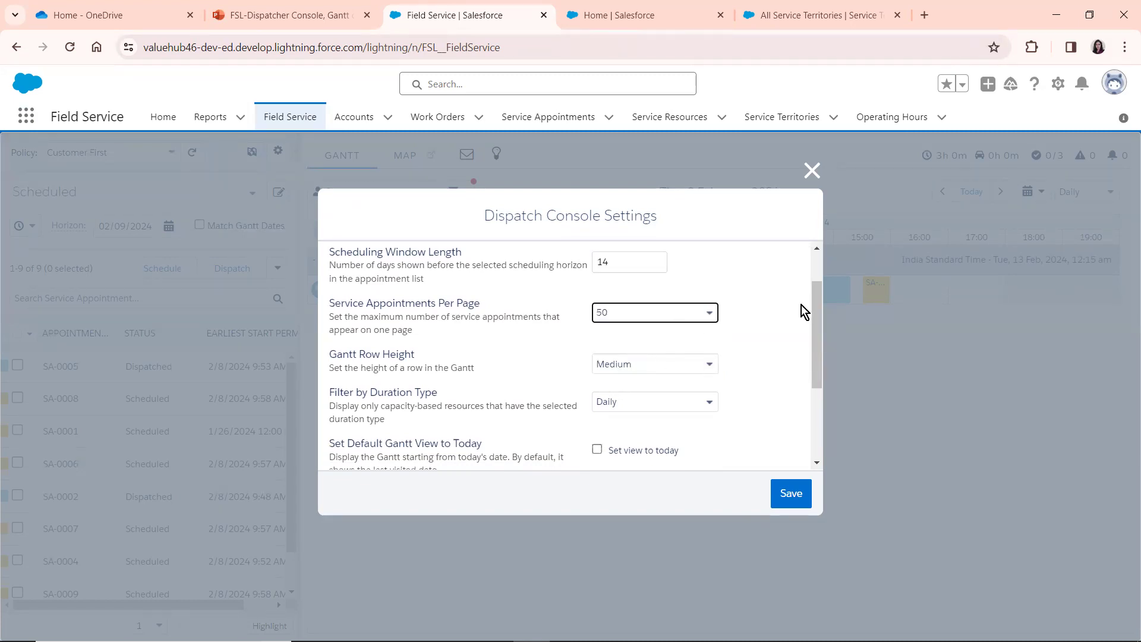
left_click_drag(816, 308, 816, 315)
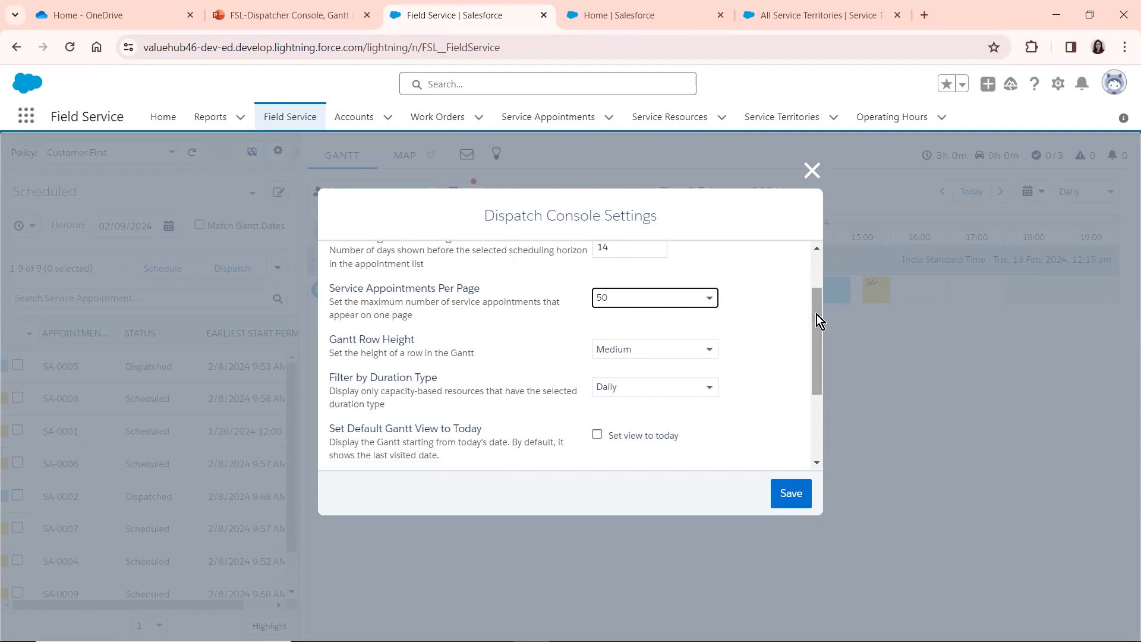
left_click(621, 304)
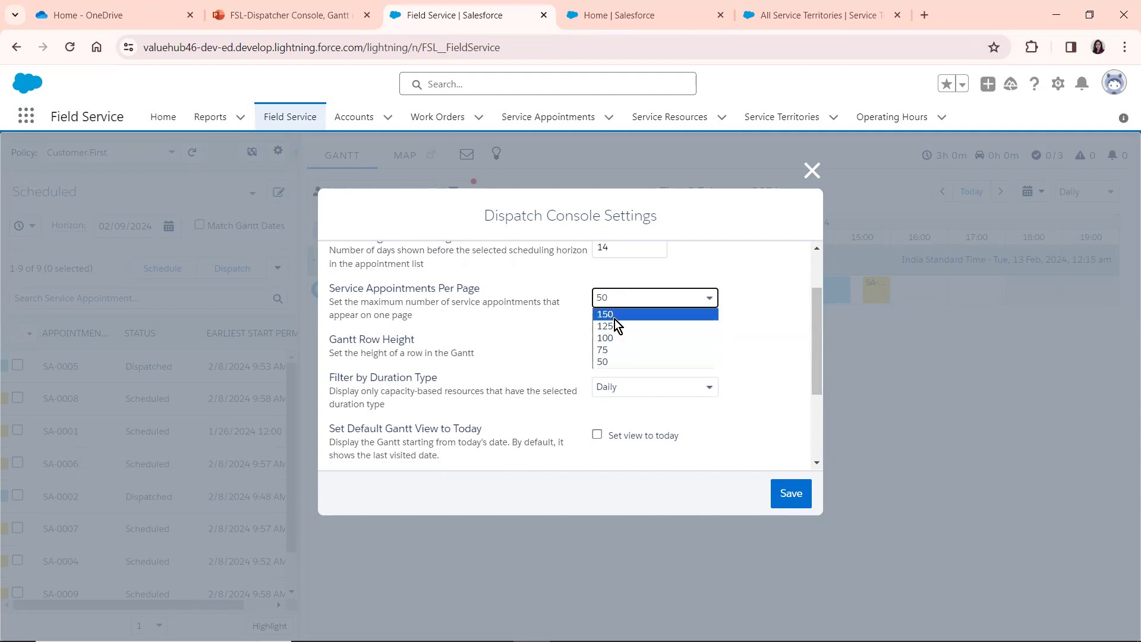
left_click(565, 339)
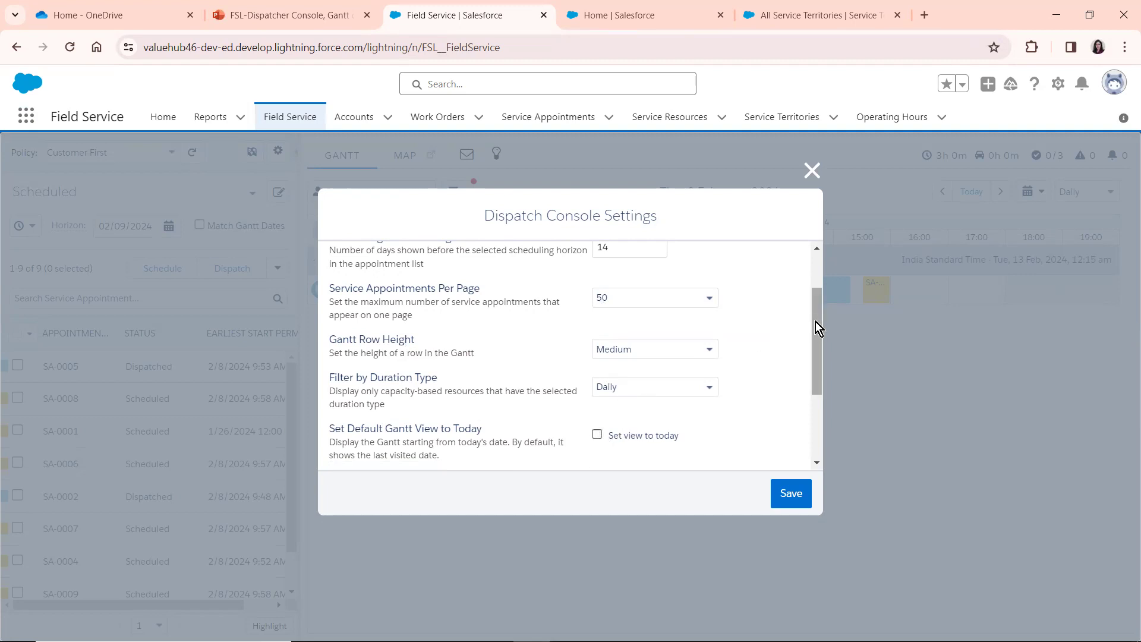
Review the remaining Dispatch Console Settings, including the default Gantt and sidebar views, and close them without saving
left_click_drag(815, 382, 820, 469)
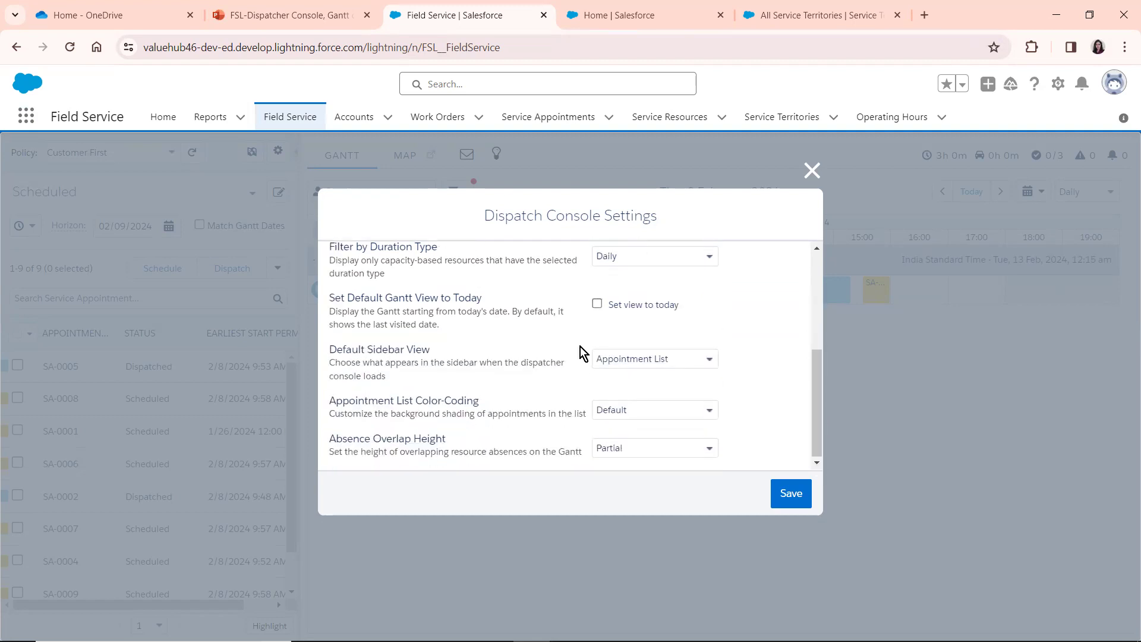
left_click_drag(816, 360, 812, 256)
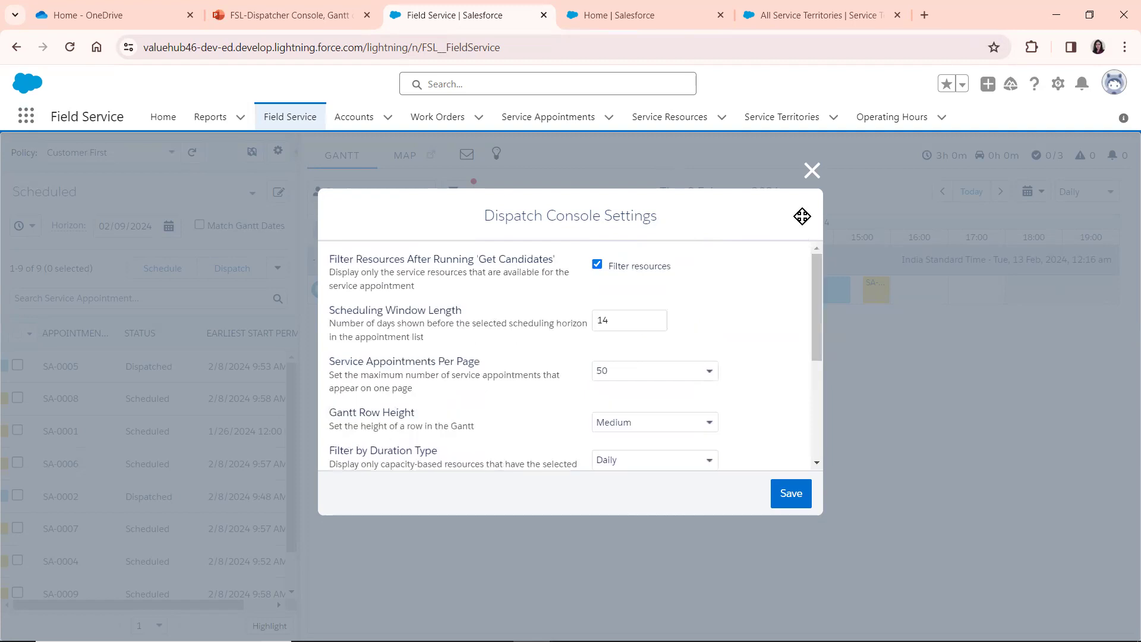
left_click(812, 172)
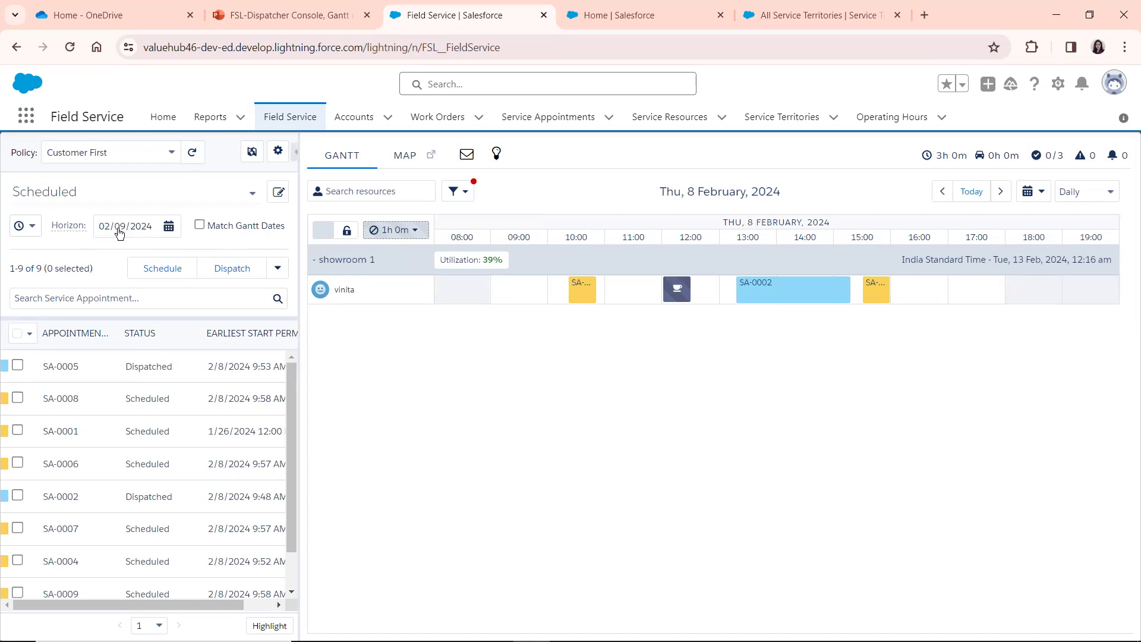
Toggle Match Gantt Dates on and off, and set the appointment list's horizon to 02/16/2024
left_click(199, 225)
left_click(200, 226)
left_click(167, 231)
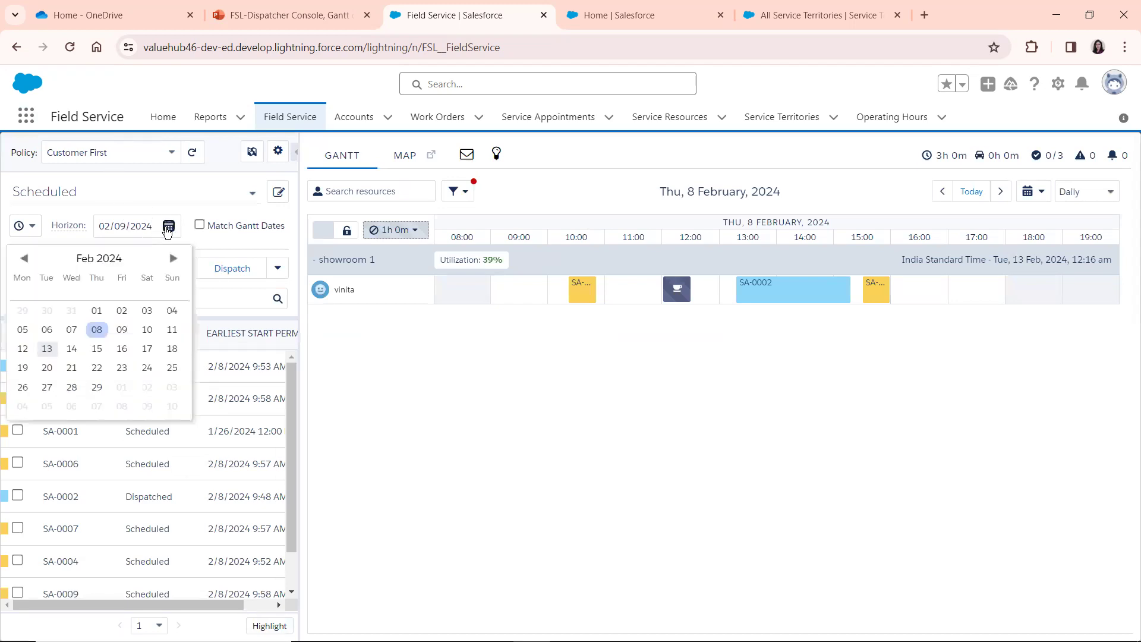
left_click(126, 358)
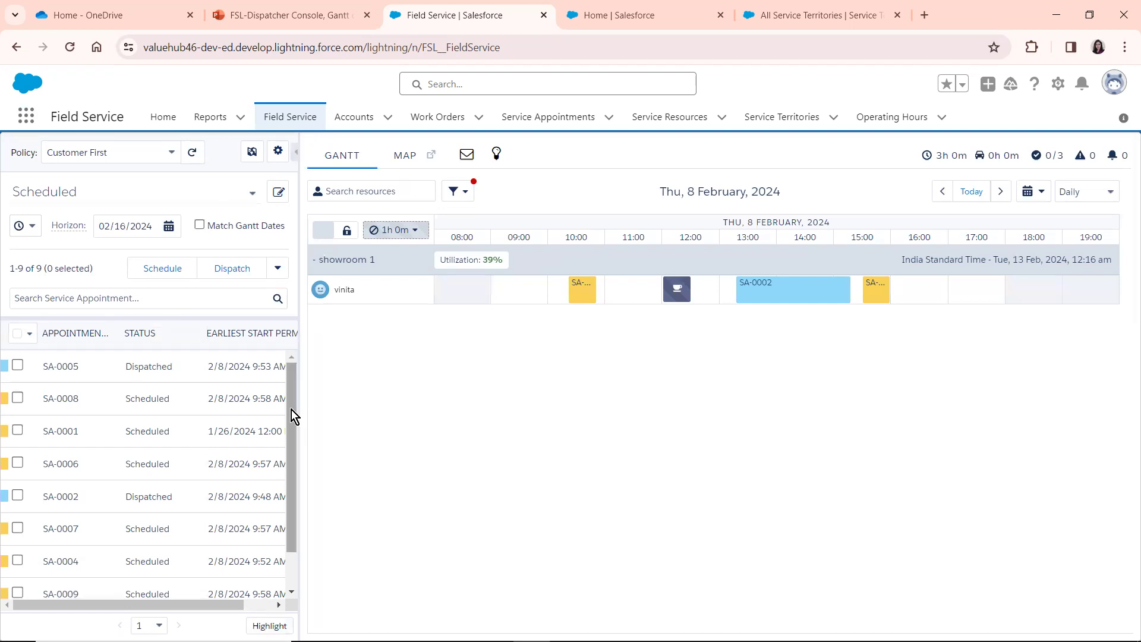
Select service appointment SA-0006 in the list and bulk dispatch only the selected appointment
left_click_drag(291, 409, 286, 487)
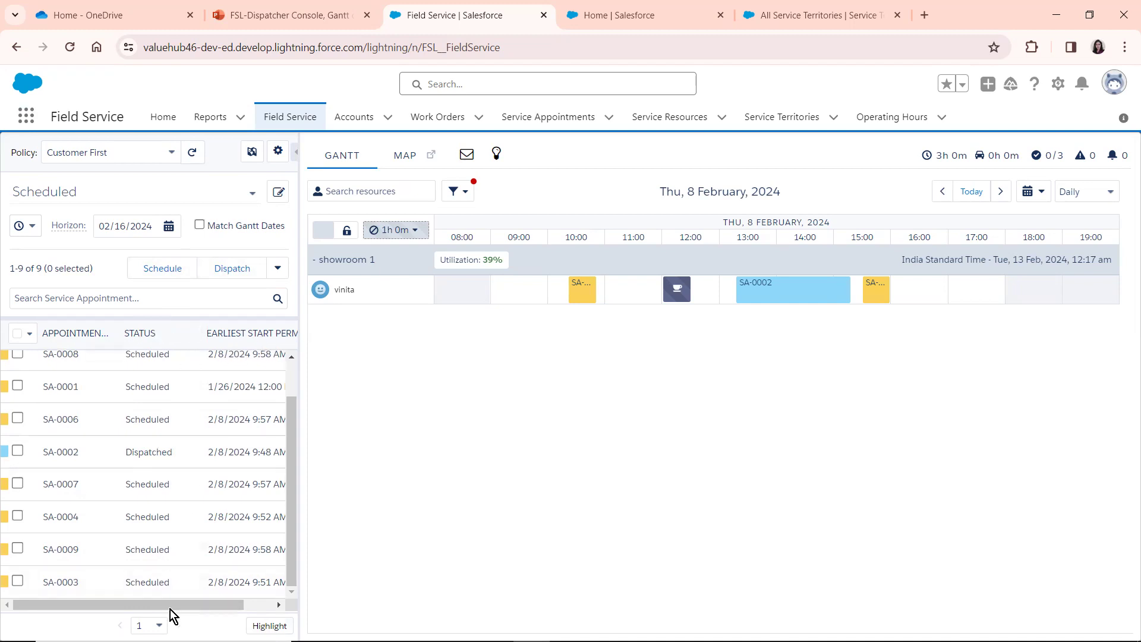
left_click_drag(169, 605, 129, 594)
left_click(18, 419)
left_click(234, 268)
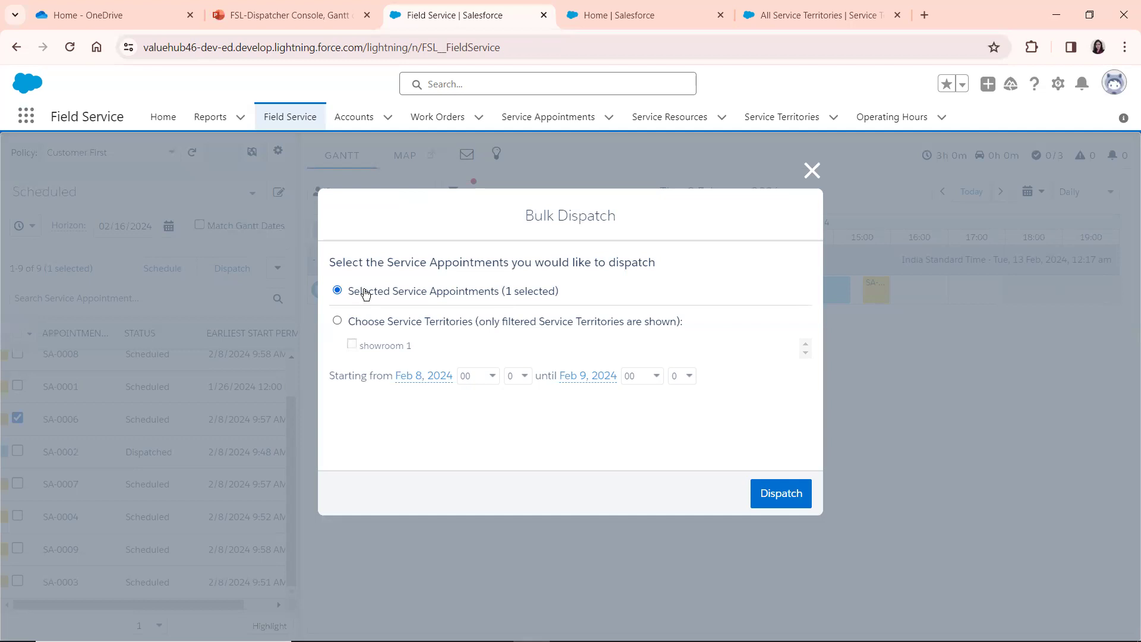
left_click(779, 493)
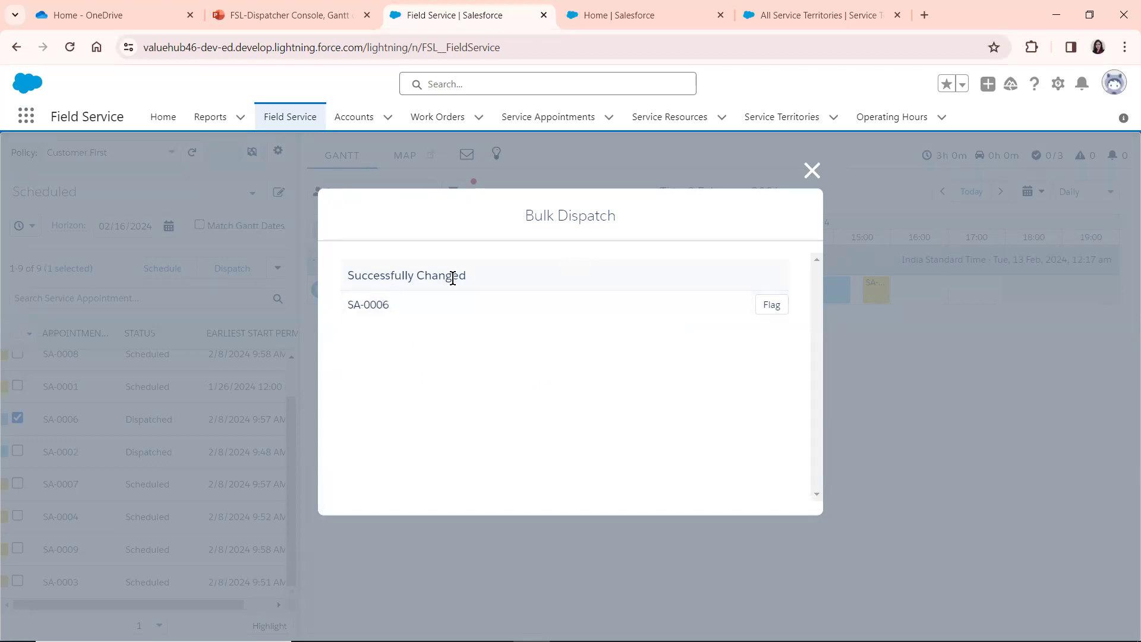
left_click(812, 170)
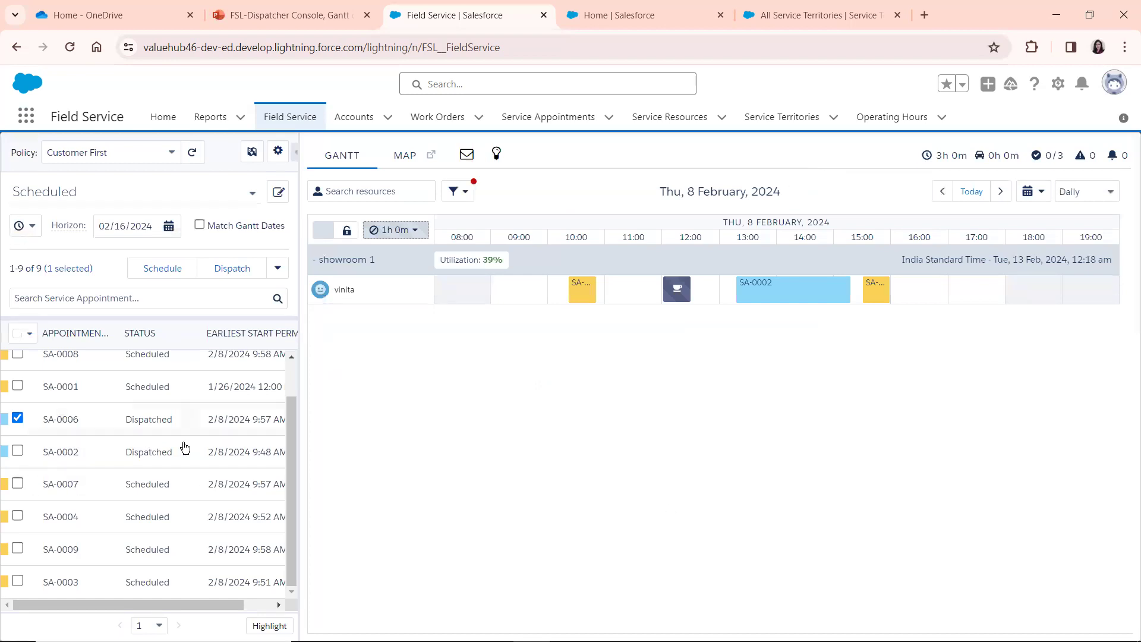
Expand service appointment SA-0006 in the list to show its due date, parent record and actions
left_click(223, 426)
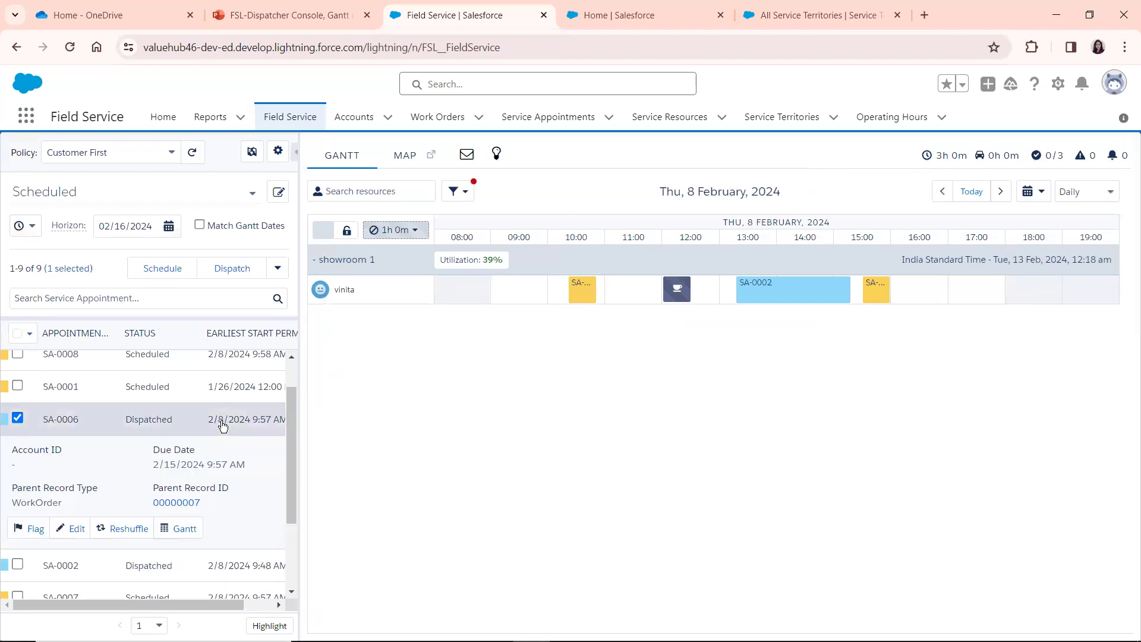
left_click(173, 423)
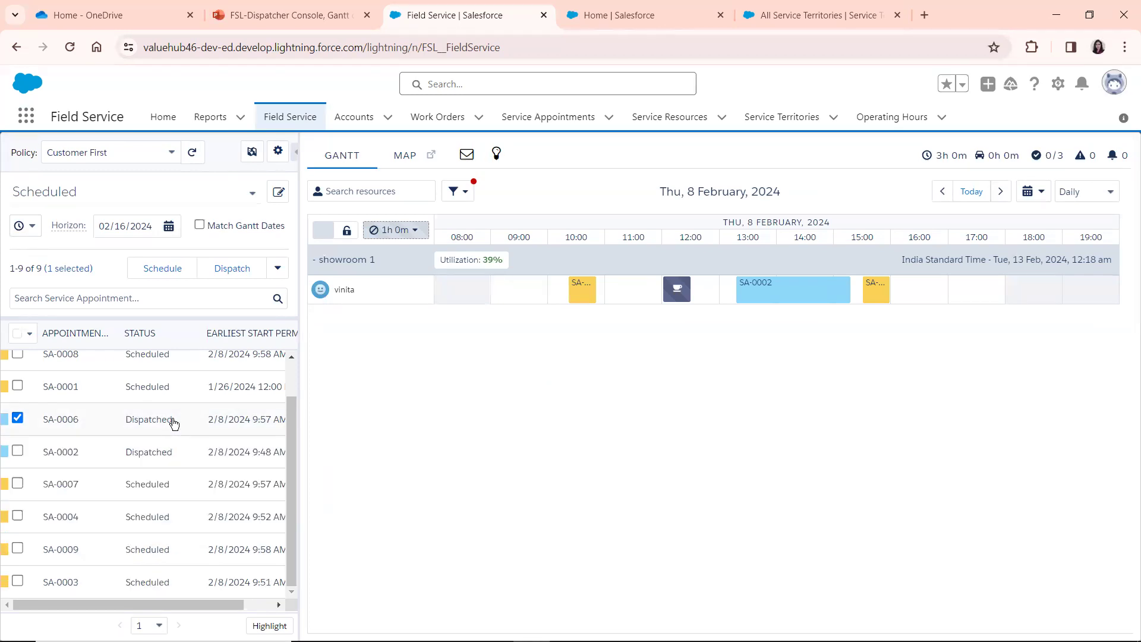
left_click(174, 423)
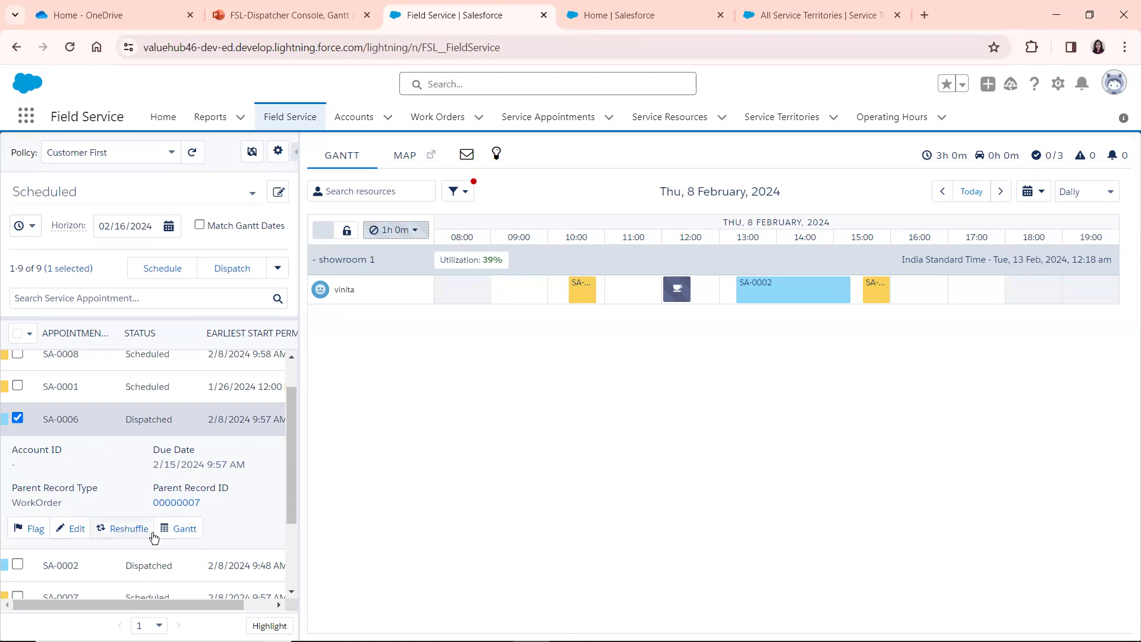
Open the full record of service appointment SA-0006 and review its details and feed
left_click(73, 529)
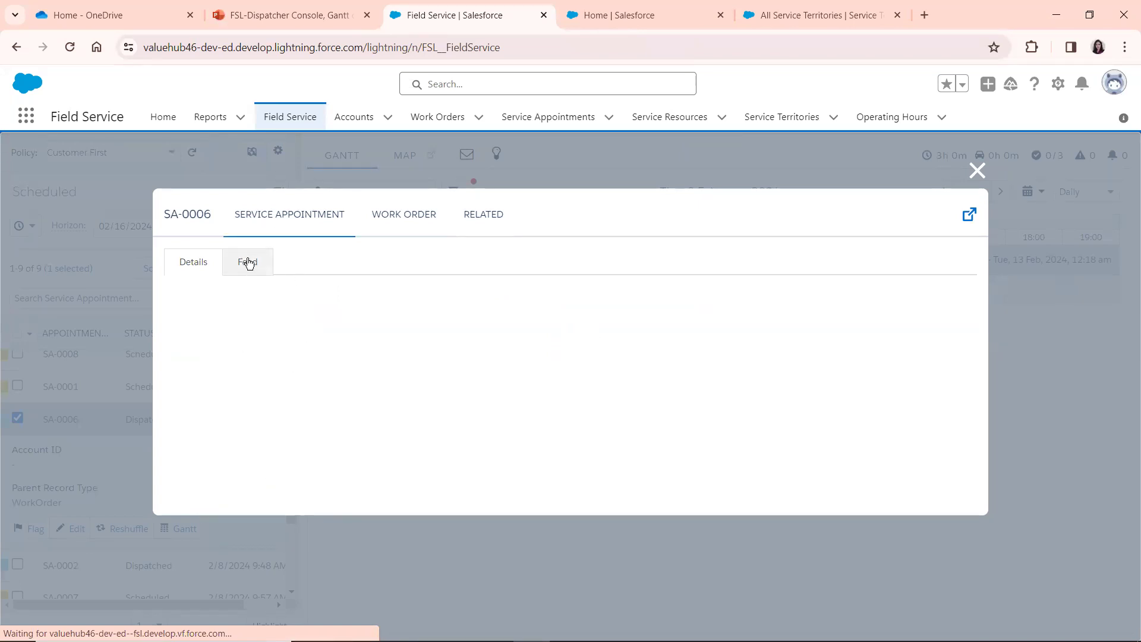
left_click(209, 267)
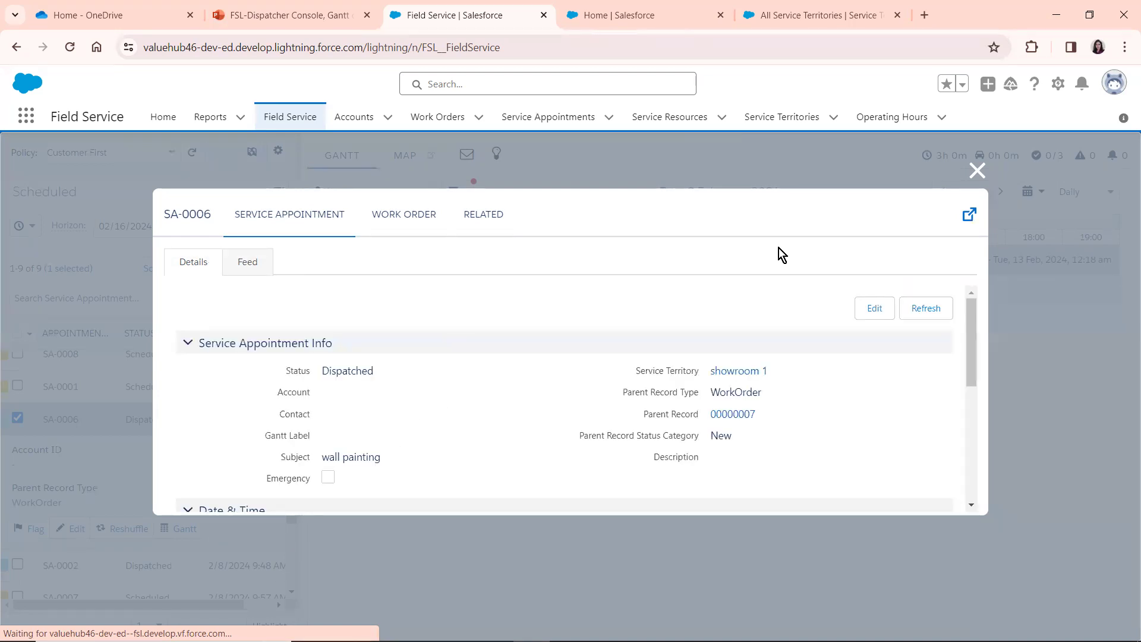
left_click_drag(974, 333, 965, 294)
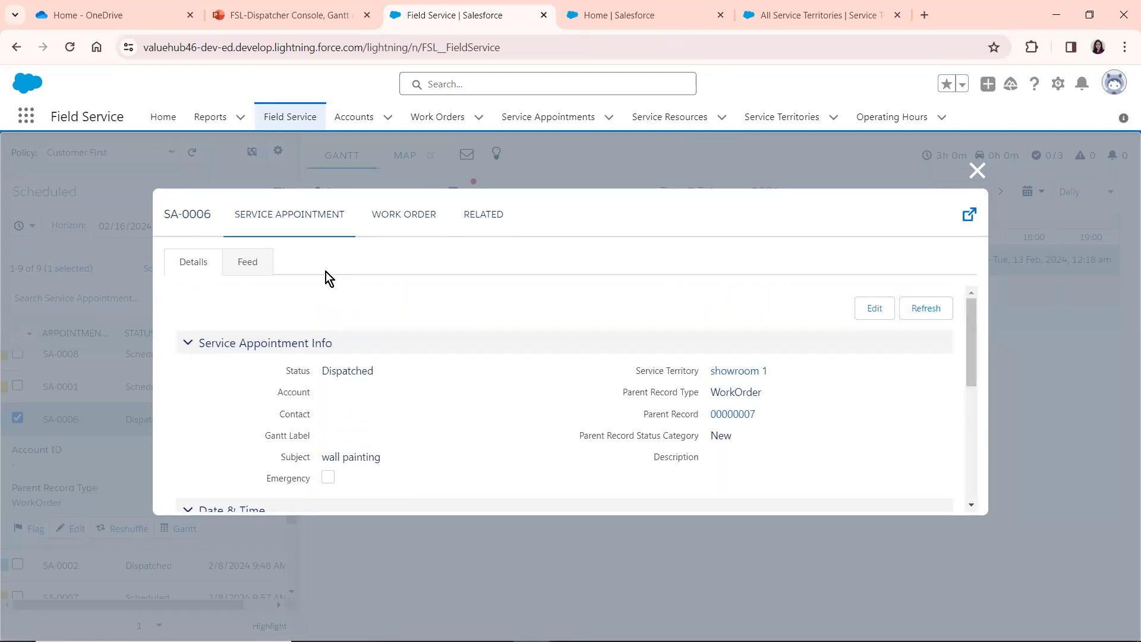
left_click(249, 267)
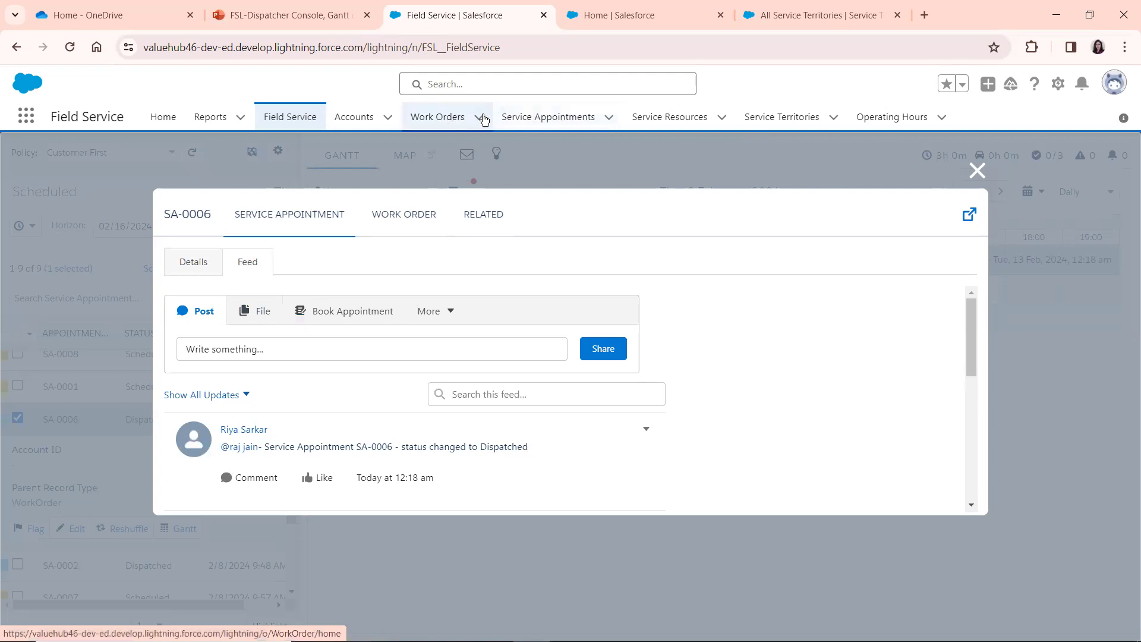
Review the work order's details and feed and the related lists of SA-0006, and close the record
left_click(400, 217)
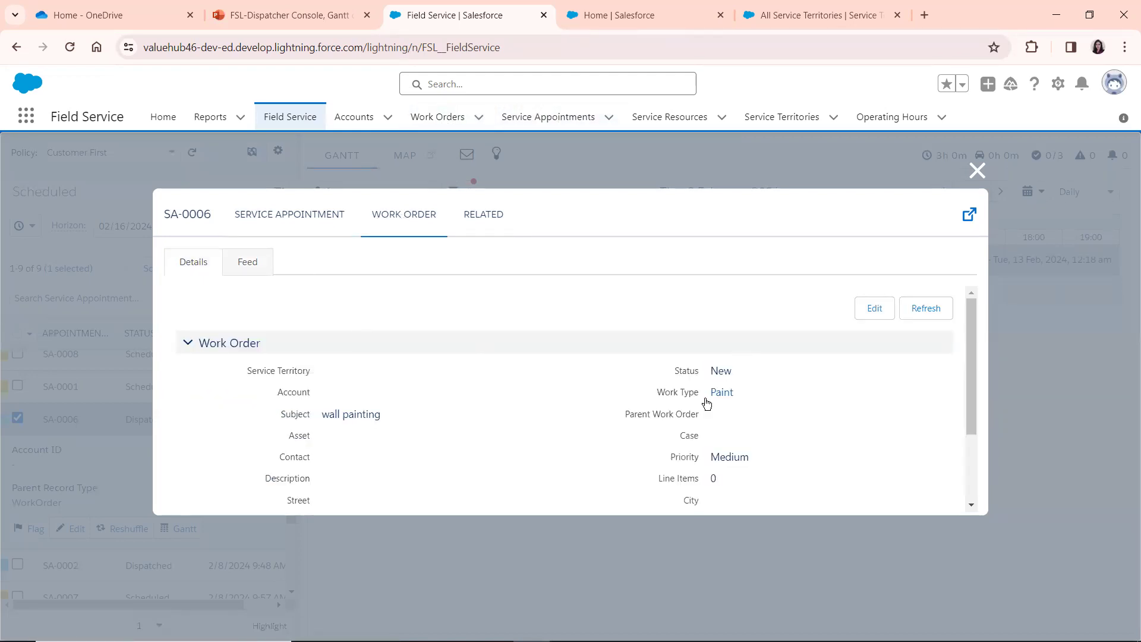
left_click(230, 270)
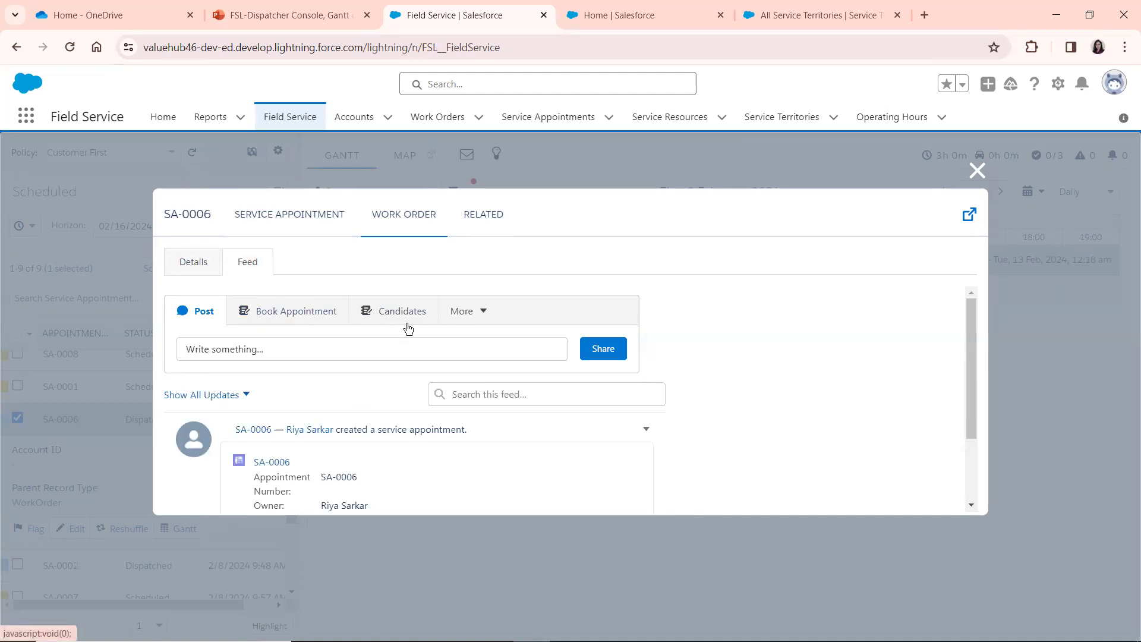
left_click(483, 227)
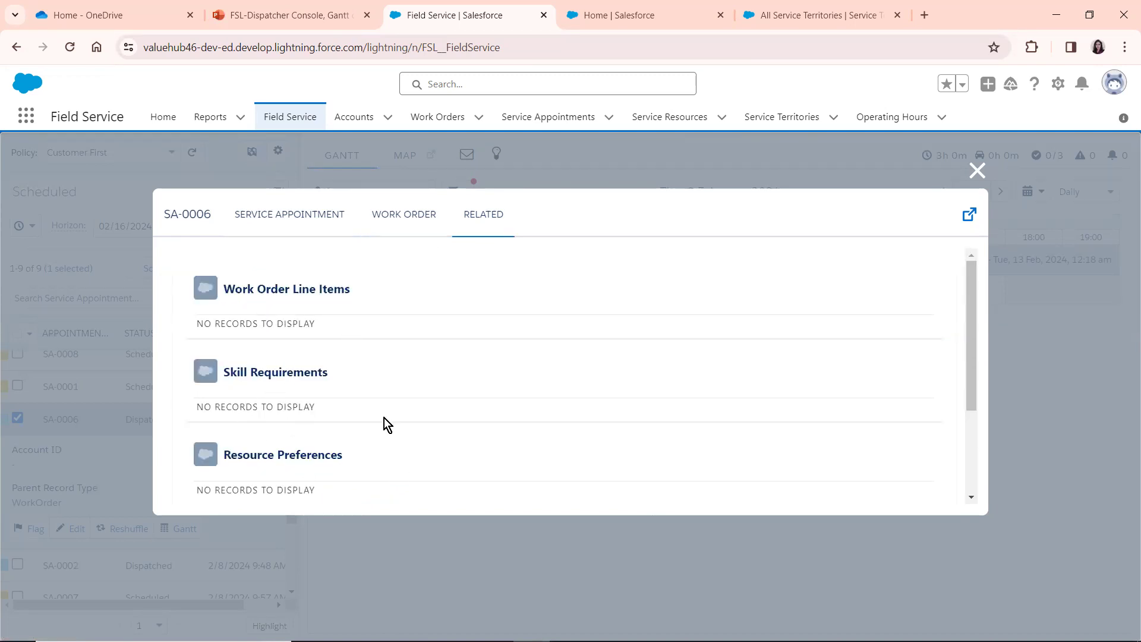
left_click(975, 171)
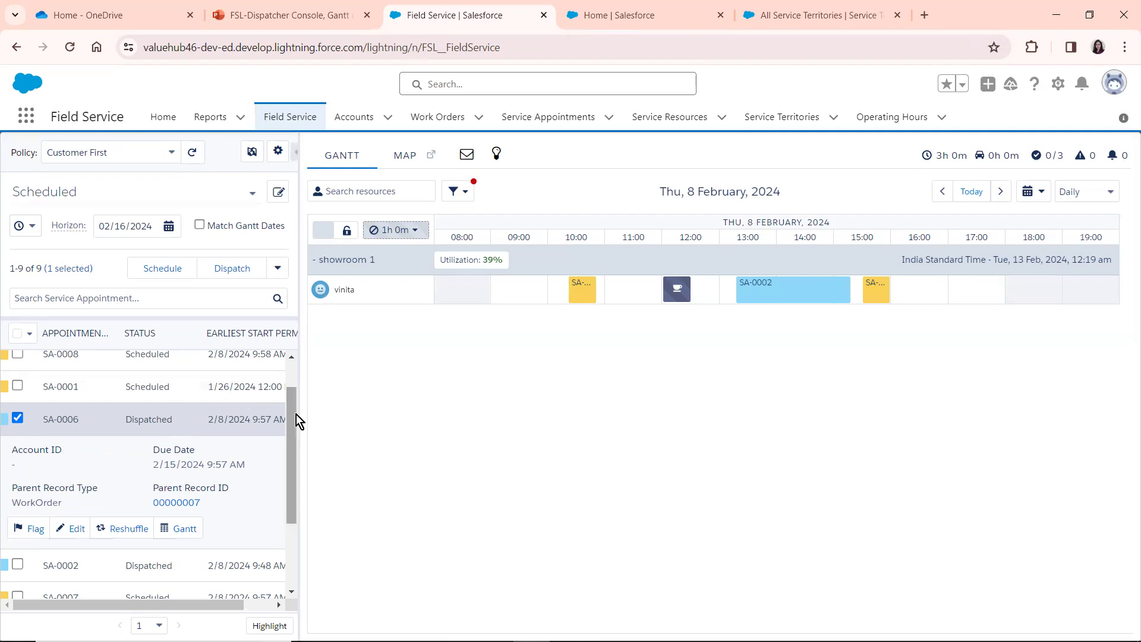
left_click_drag(294, 415, 296, 169)
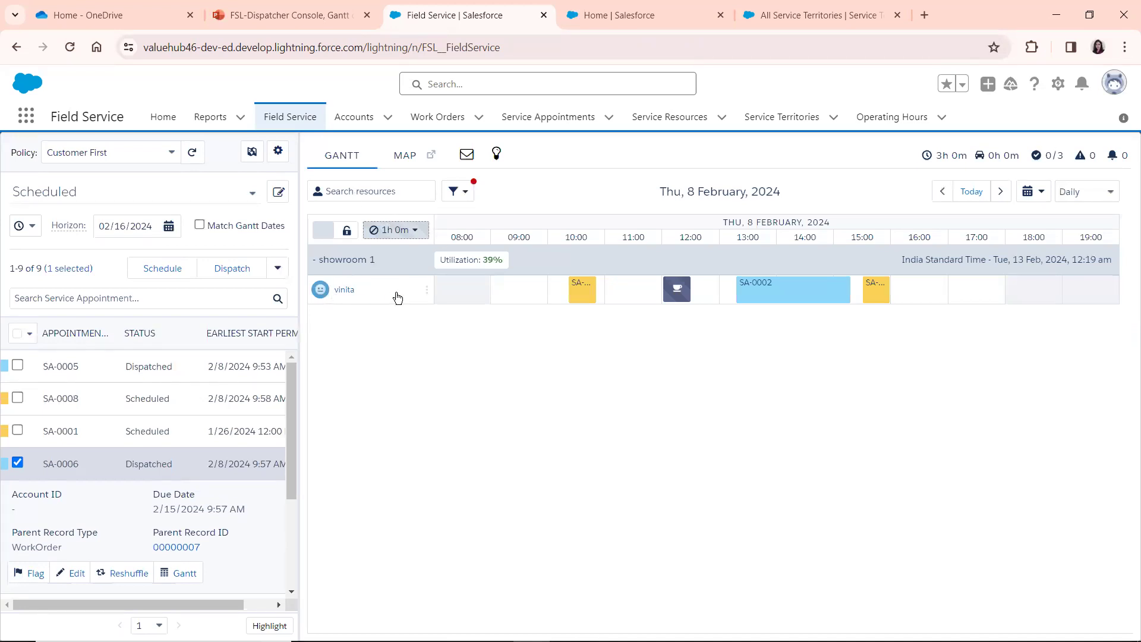
Switch to the PowerPoint presentation, open the Gantt chart slide and move its screenshot slightly upward
left_click(299, 14)
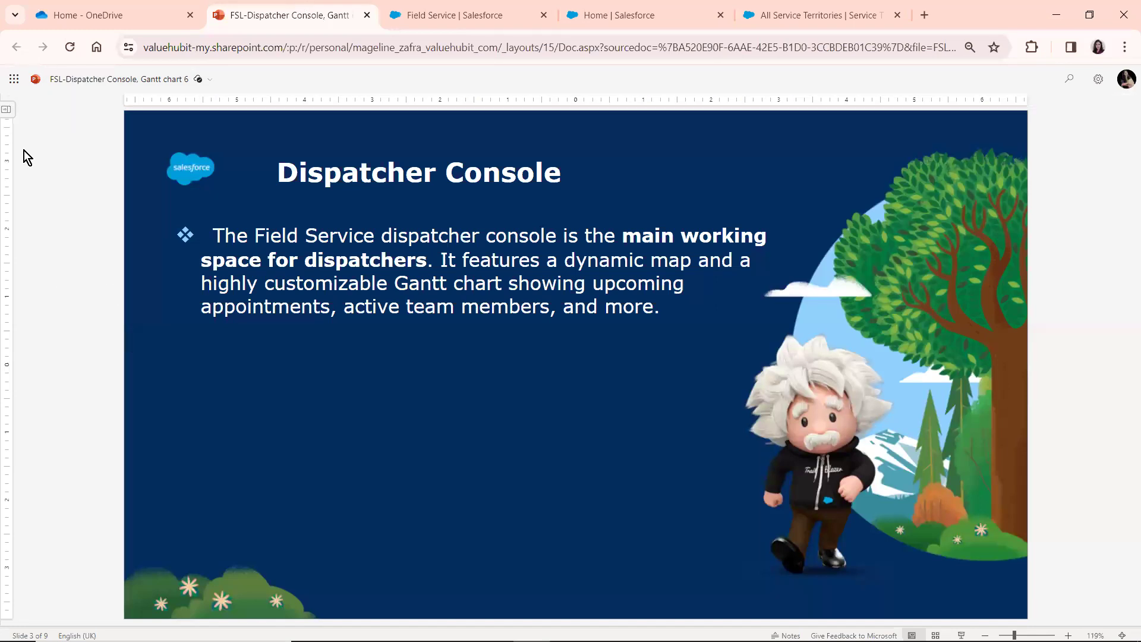
left_click(6, 112)
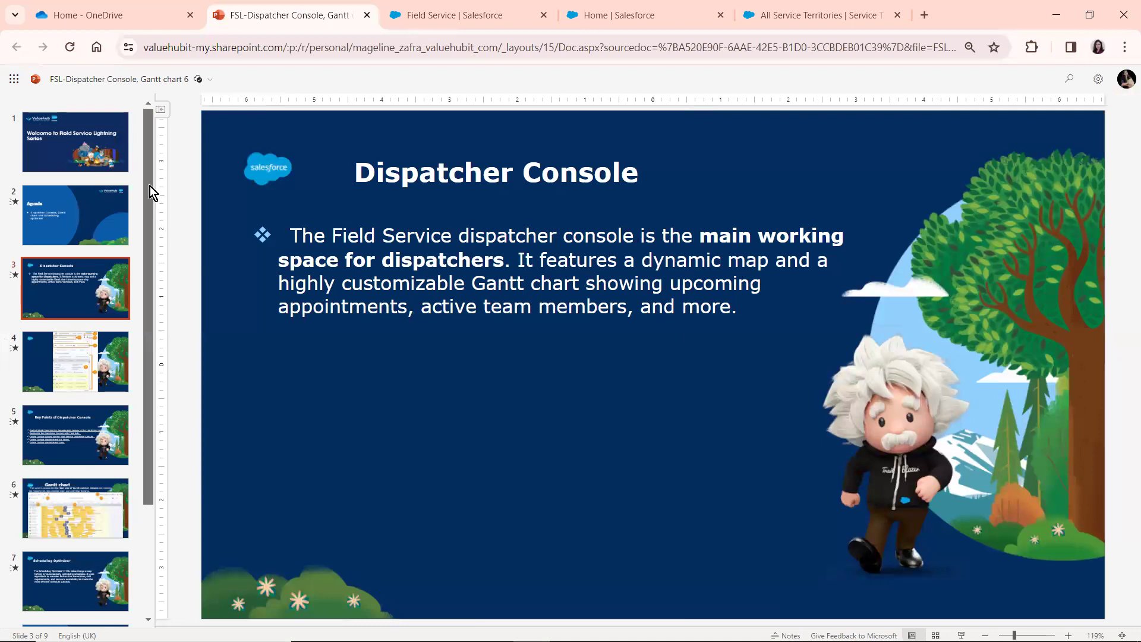
left_click_drag(150, 187, 150, 248)
left_click(74, 445)
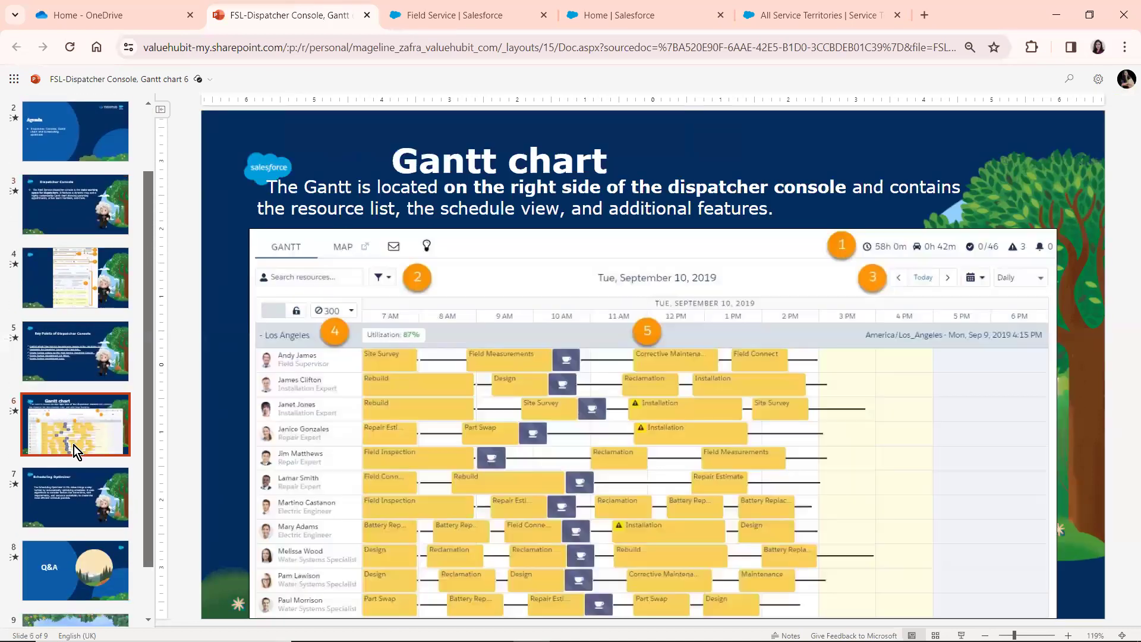
left_click_drag(671, 397, 670, 381)
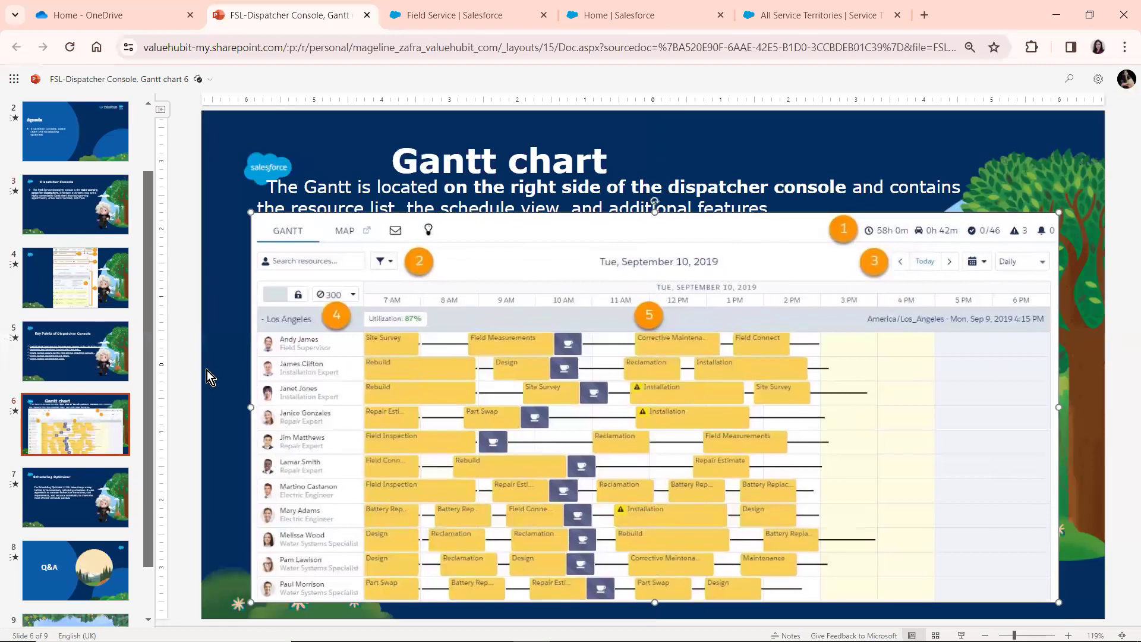
left_click(219, 359)
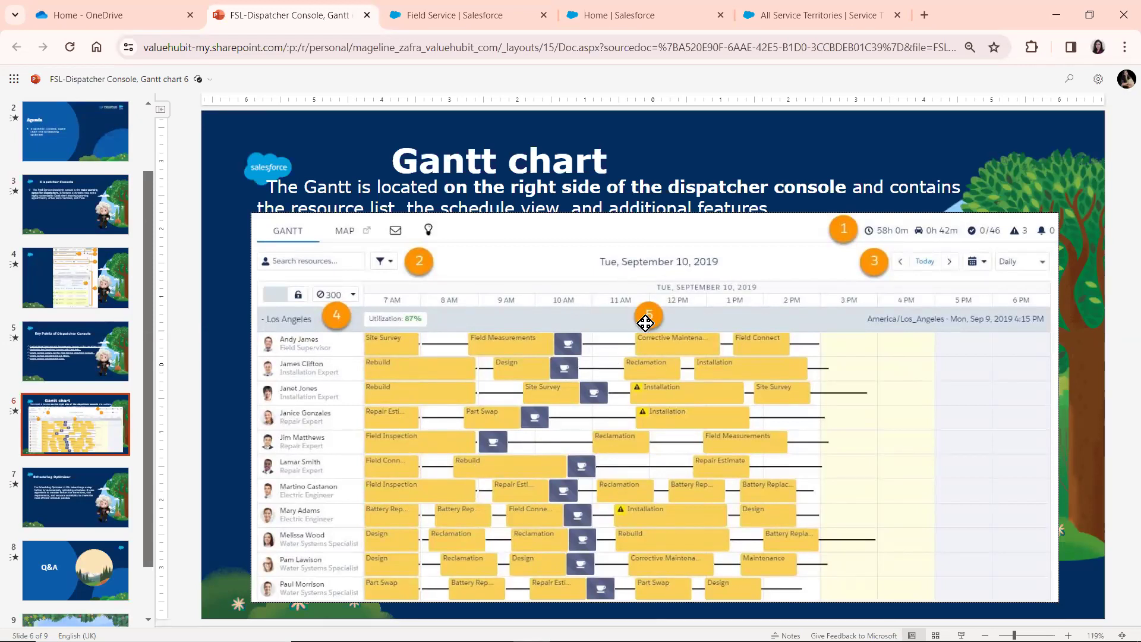
Return to the Field Service console and examine the Gantt's summary metrics and the details of its scheduled appointments
left_click(459, 17)
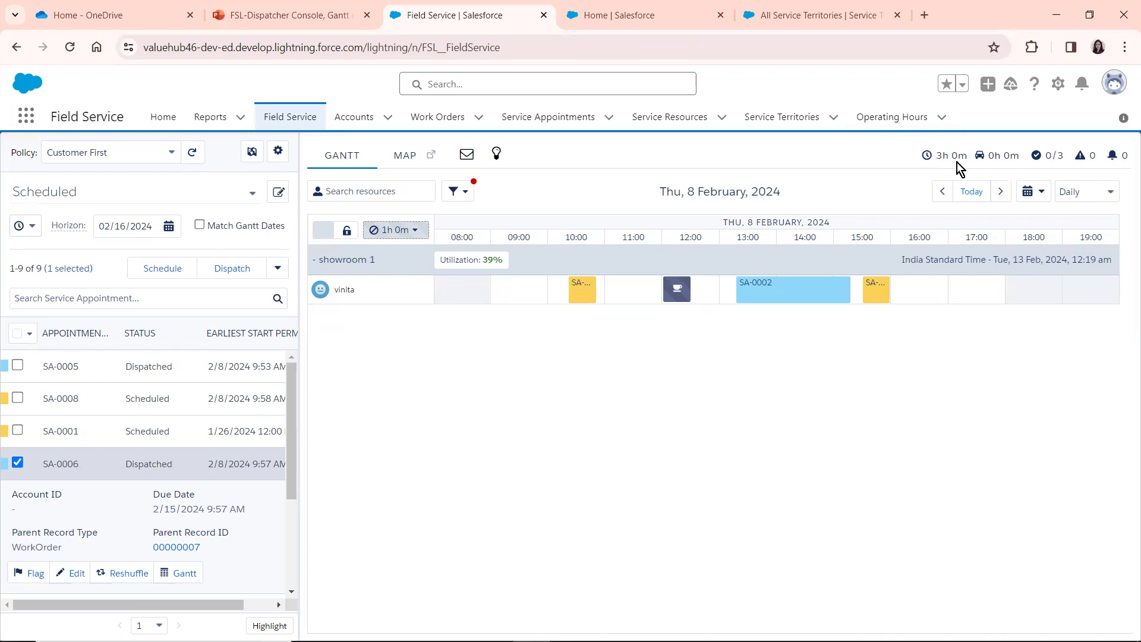
mouse_move(938, 161)
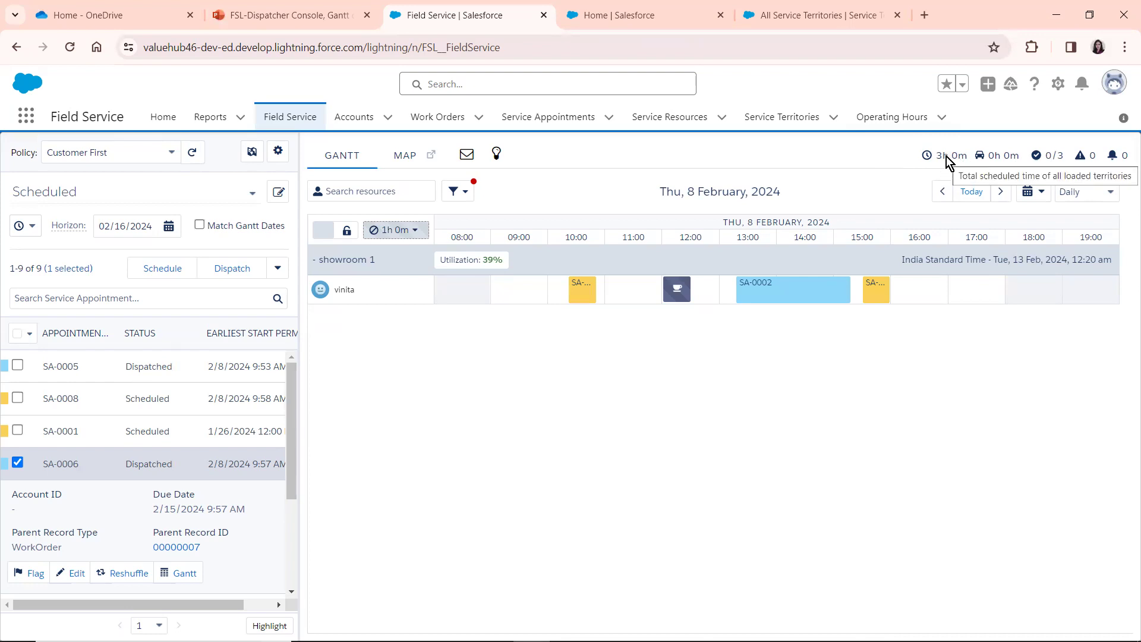
mouse_move(992, 155)
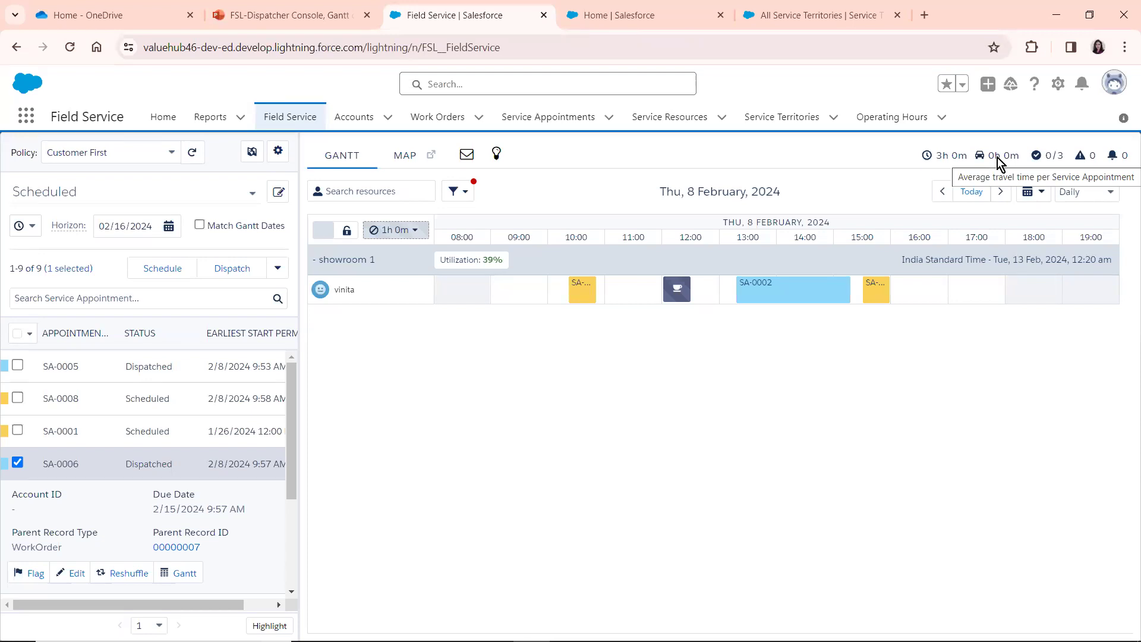
mouse_move(1037, 160)
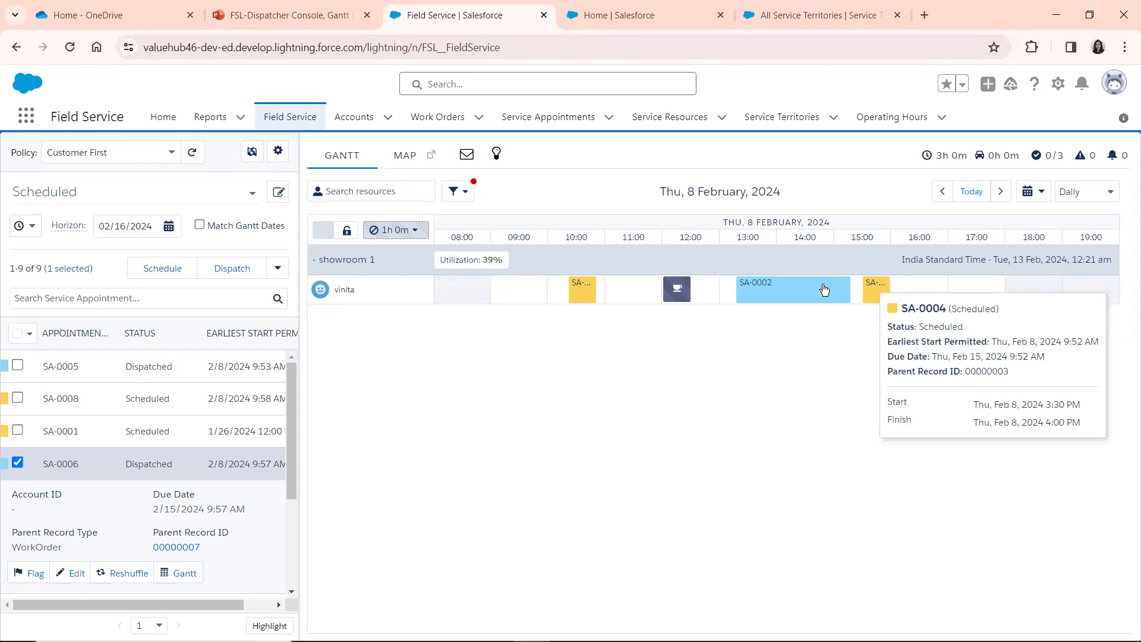
mouse_move(823, 289)
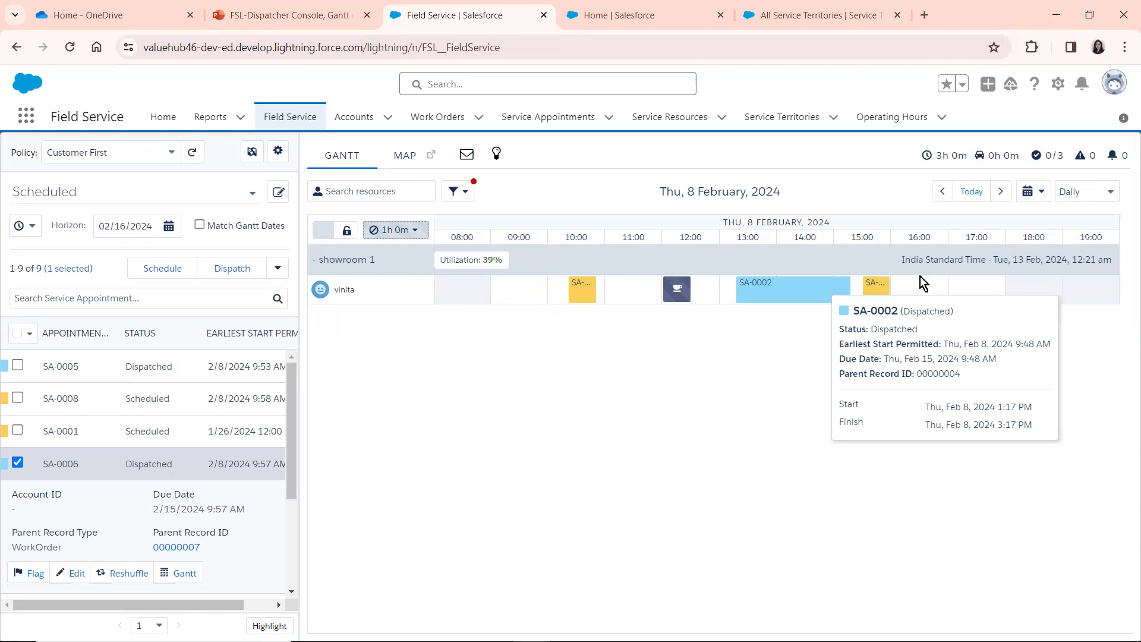
mouse_move(876, 287)
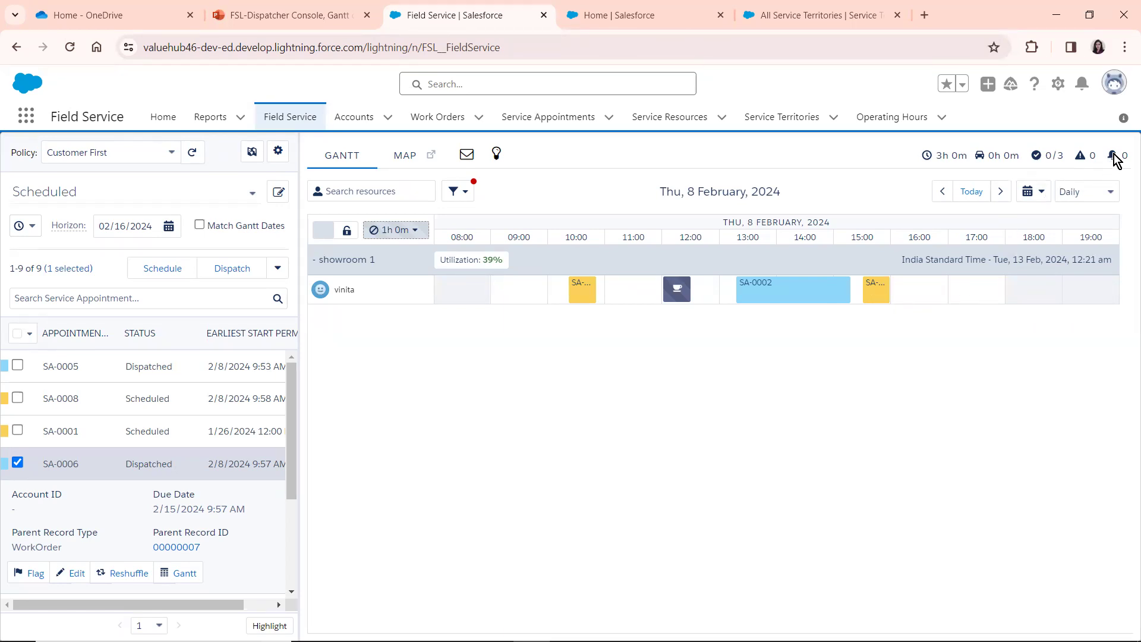
Consult the Gantt chart slide again, and set the Field Service Gantt to show the hours from 04:00 to 23:00
left_click(318, 6)
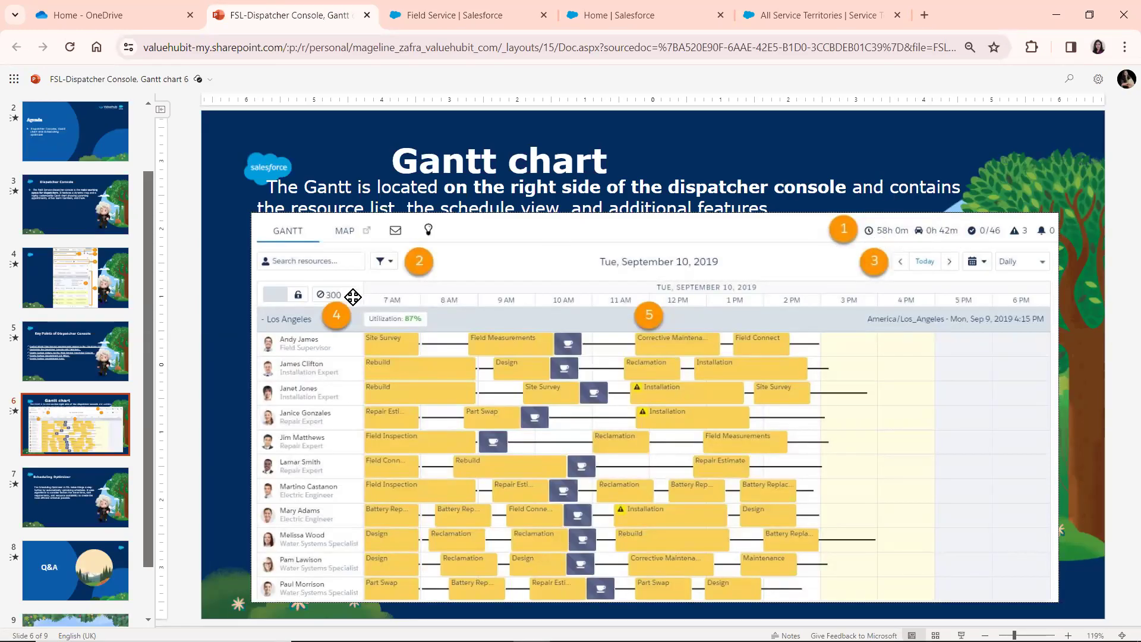
left_click(457, 12)
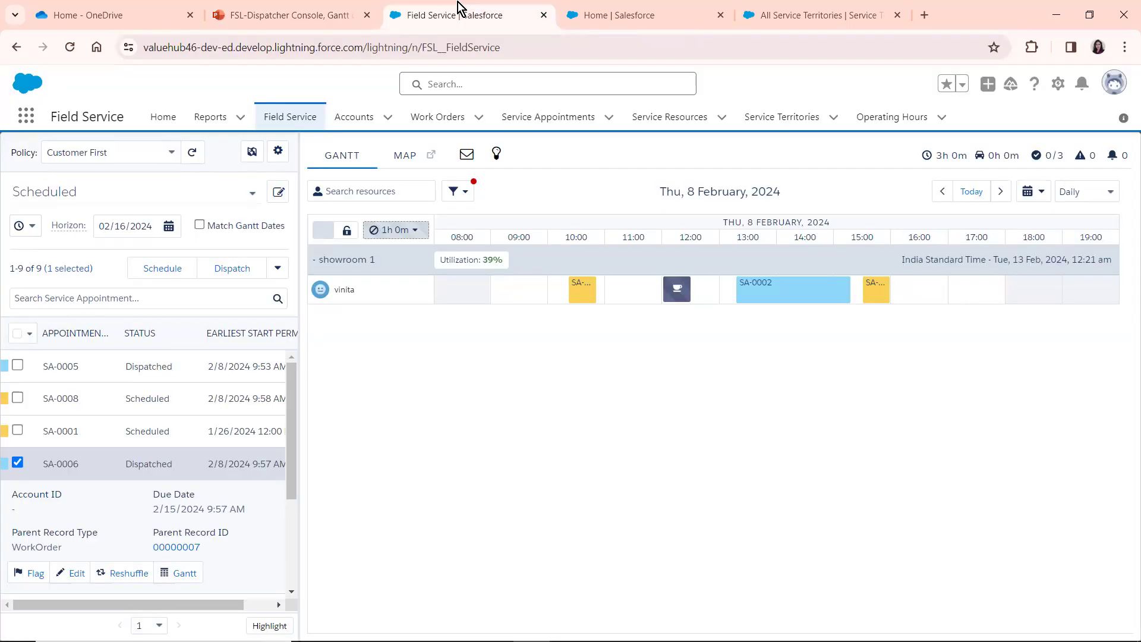
left_click(453, 191)
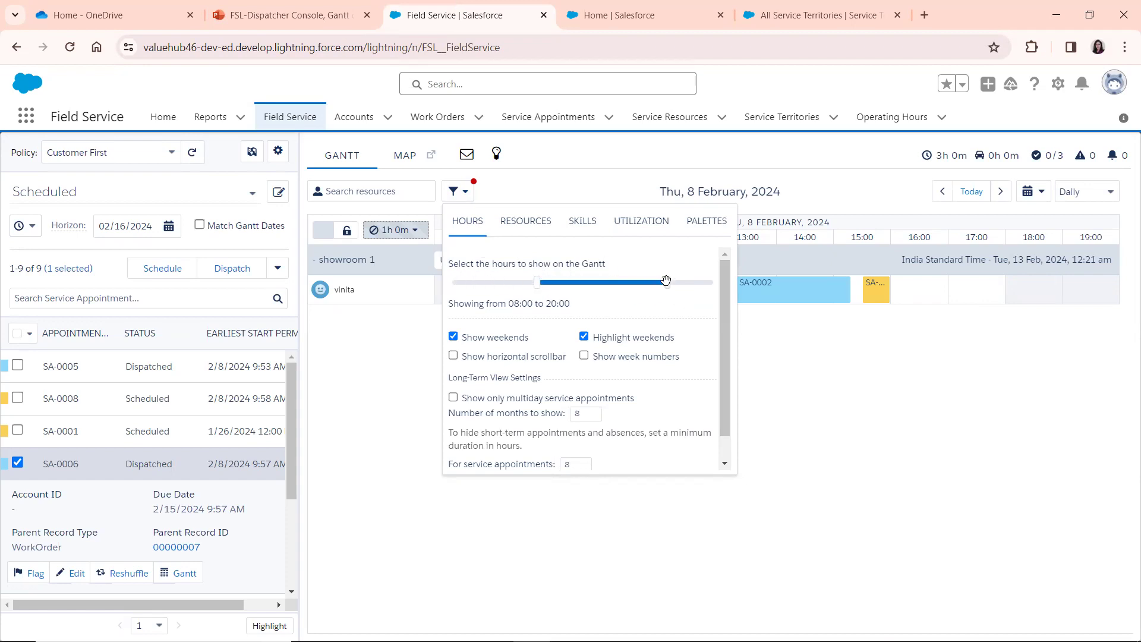
left_click_drag(680, 282, 699, 281)
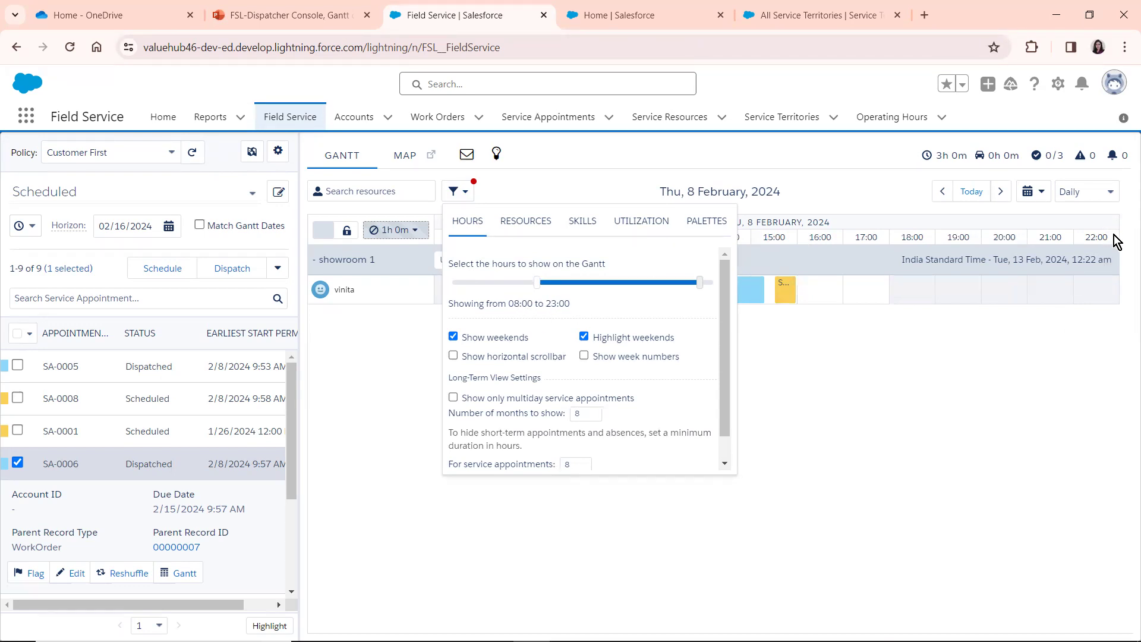
left_click_drag(536, 280, 493, 282)
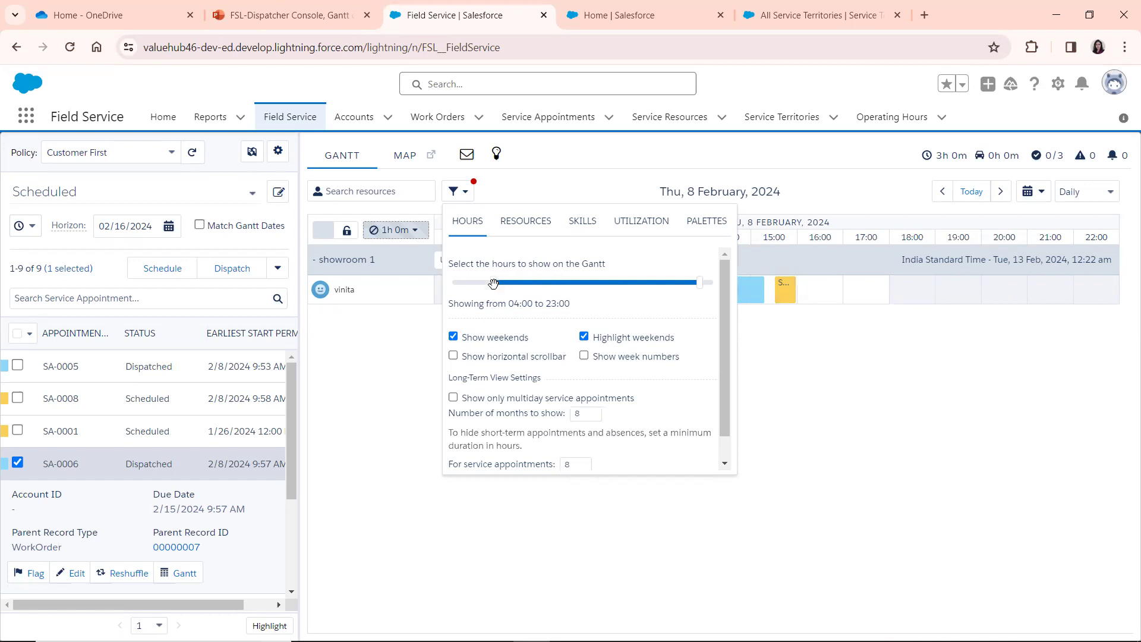
left_click(441, 344)
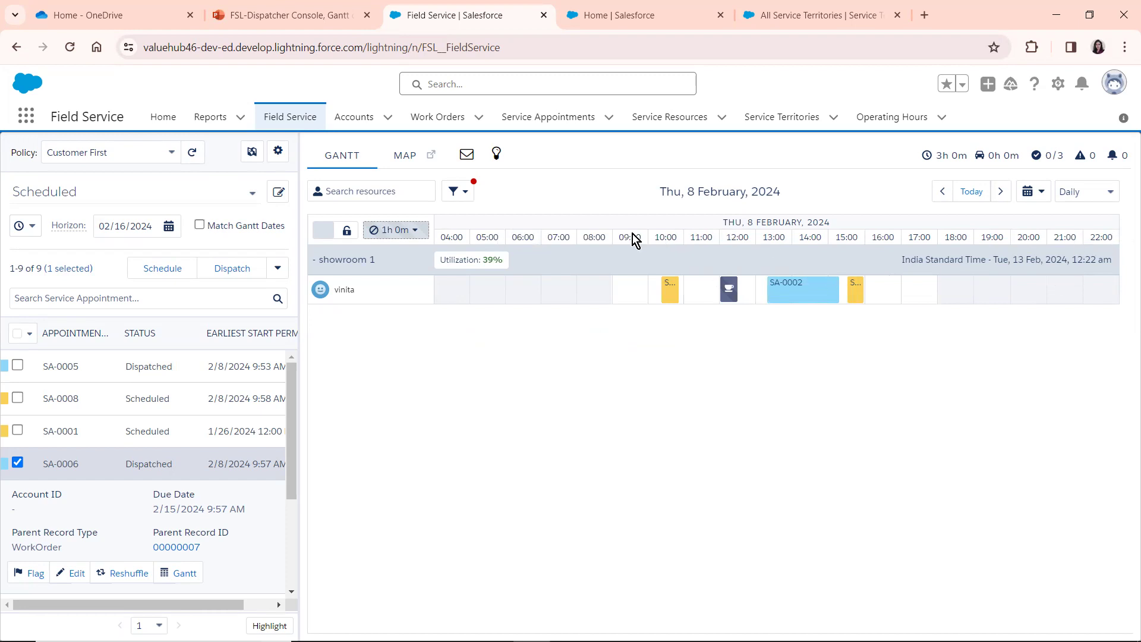
Review the Gantt filter's resource options, and toggle Show working resources only off and back on
left_click(460, 192)
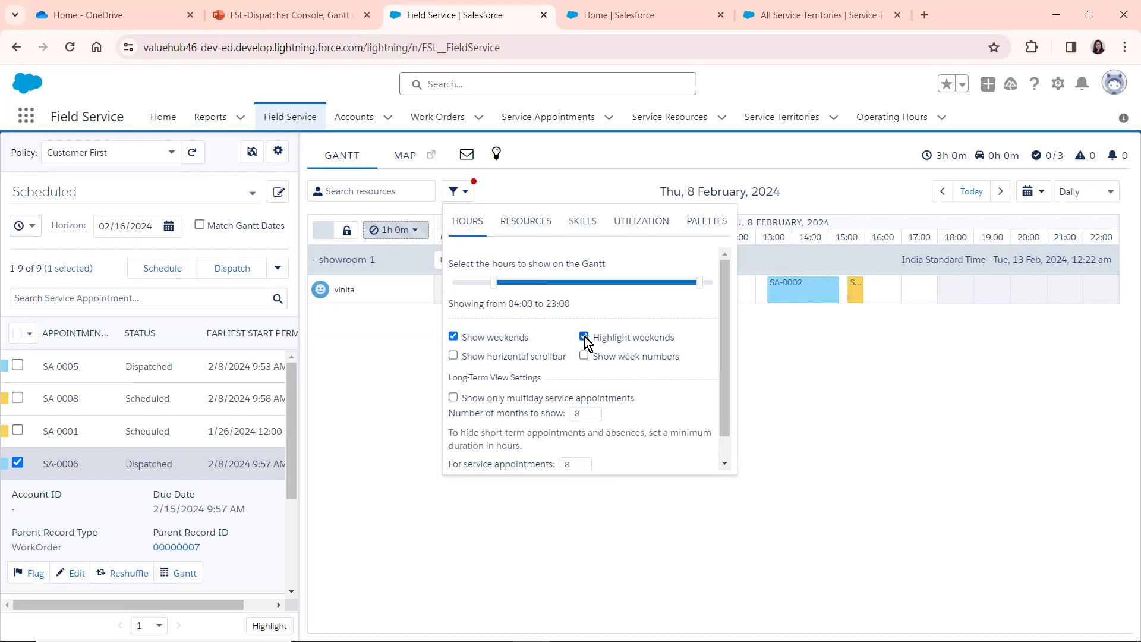
left_click(530, 216)
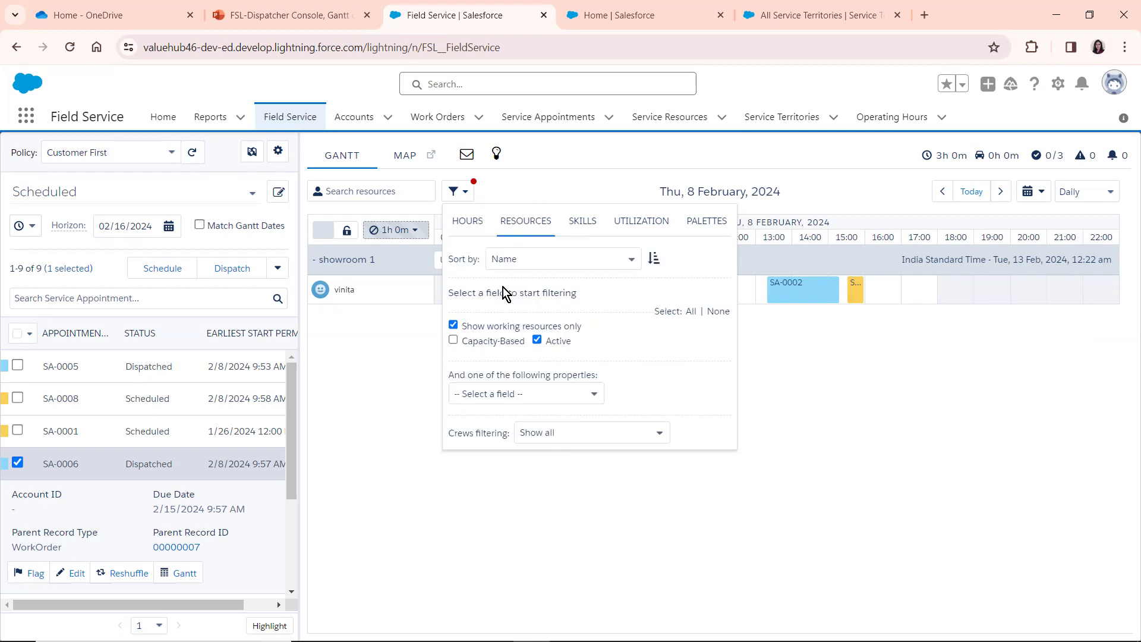
left_click(510, 263)
left_click(453, 325)
left_click(454, 325)
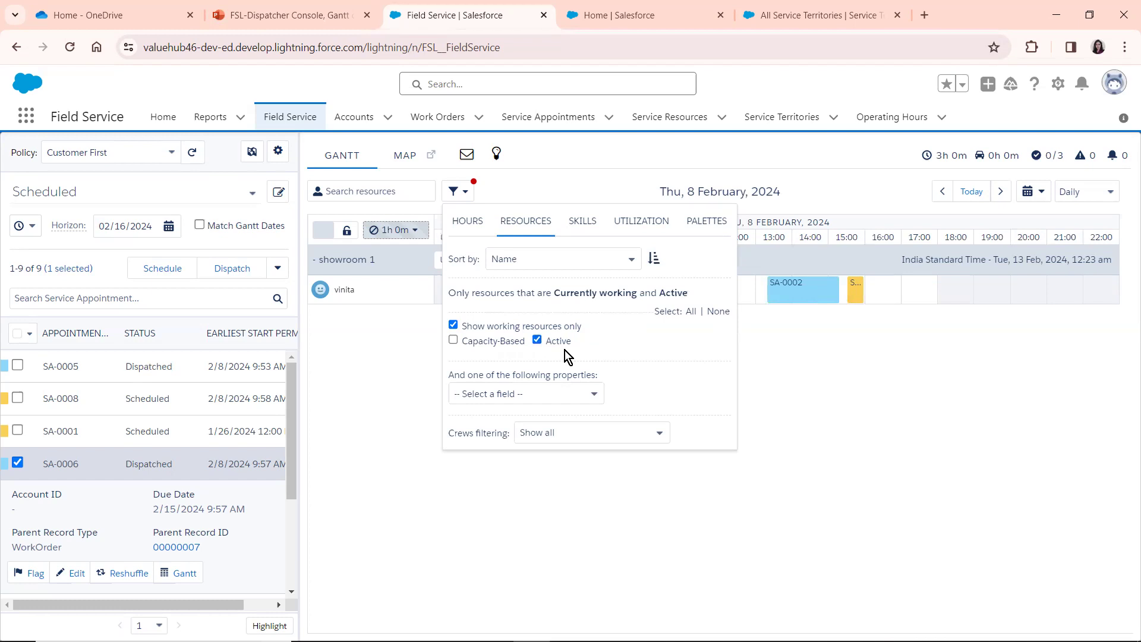
Try adding the Paint skill to the Gantt's skill filter, and deselect both Paint and Maintenance
left_click(582, 221)
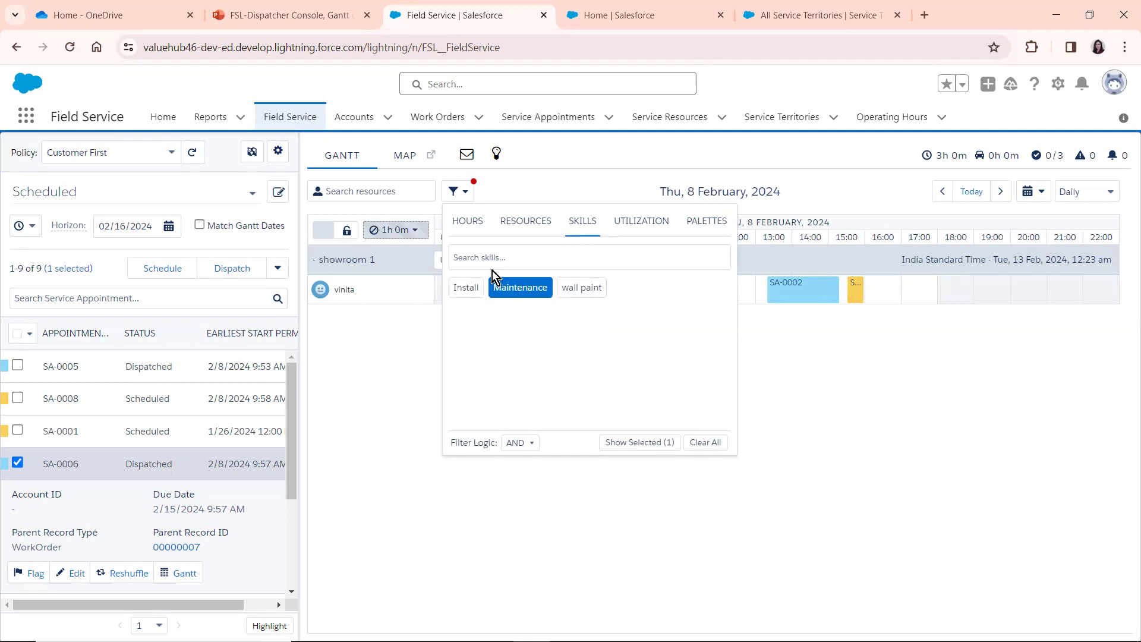
left_click(473, 254)
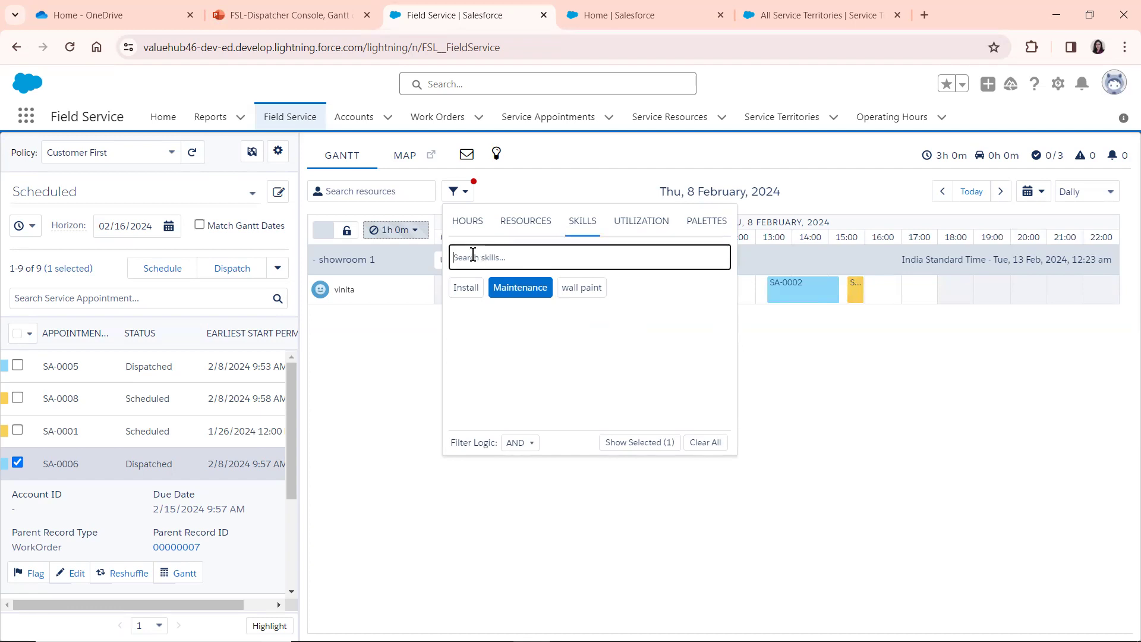
type("paint")
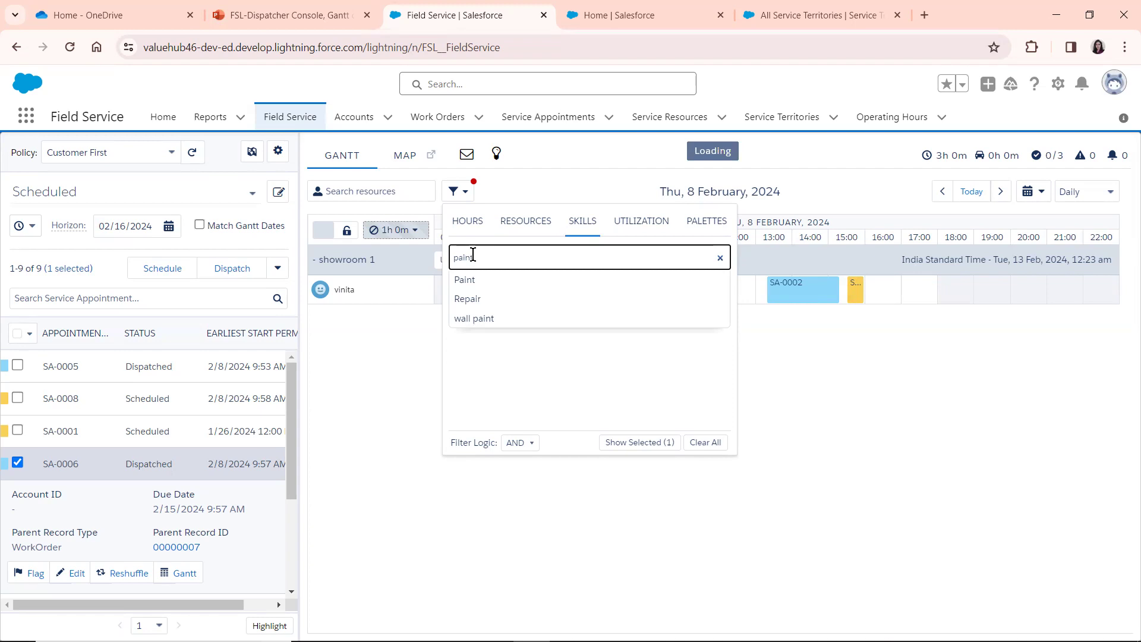
left_click(464, 282)
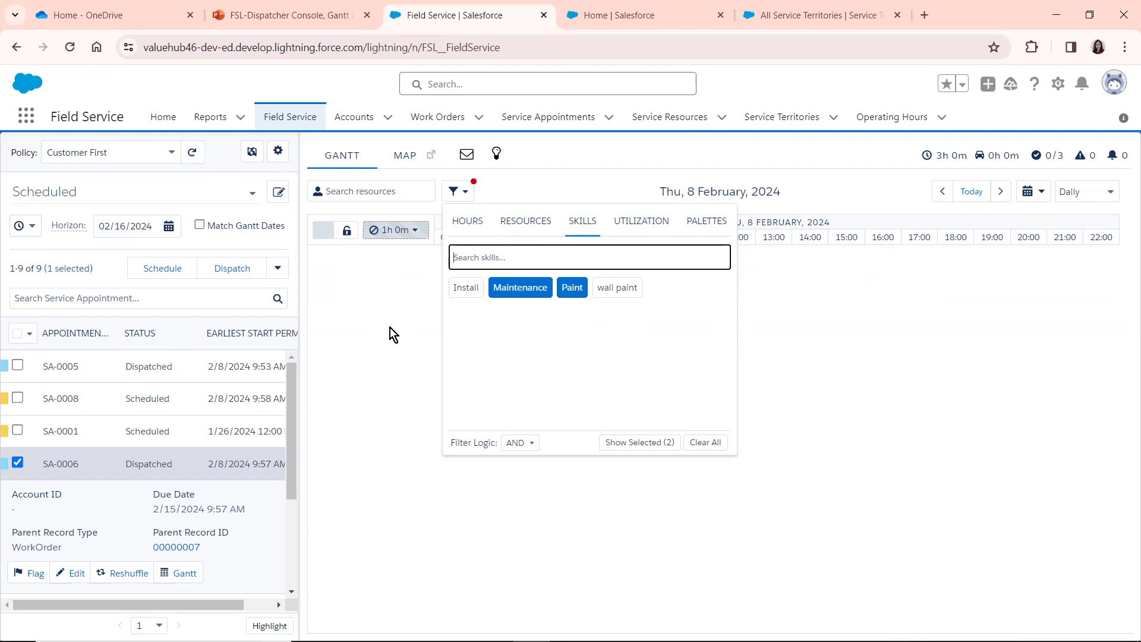
left_click(570, 291)
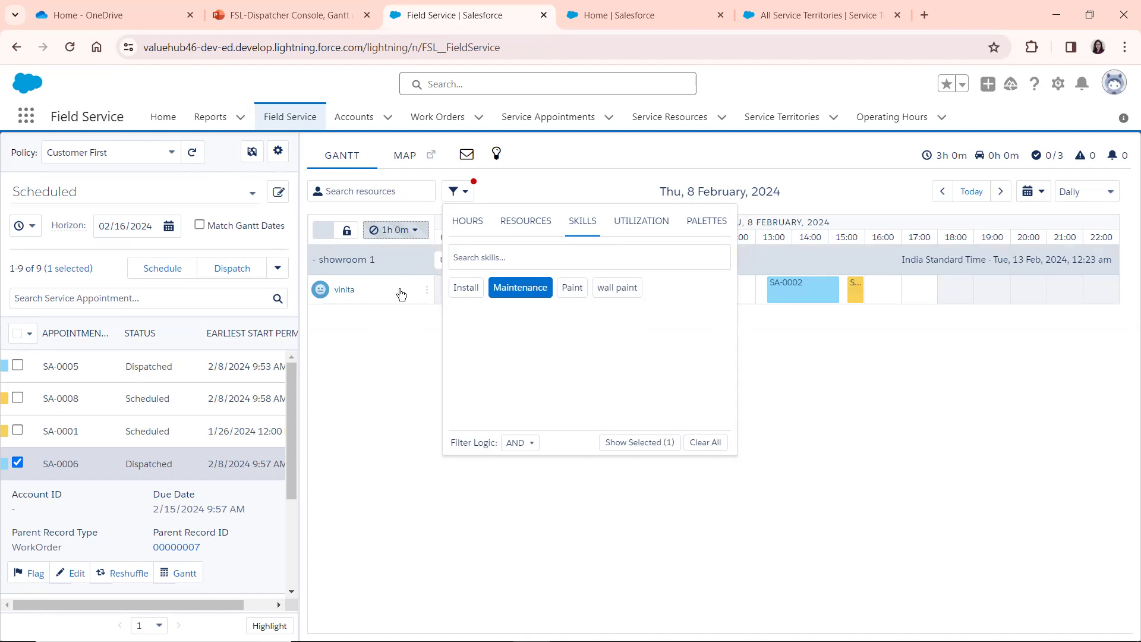
left_click(520, 288)
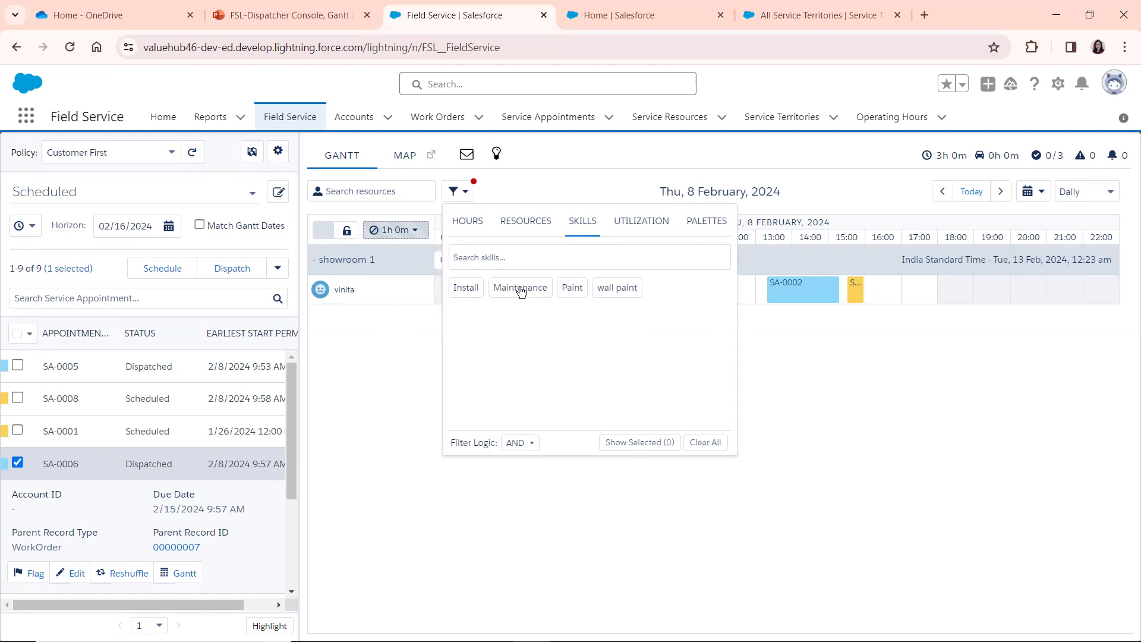
left_click(411, 338)
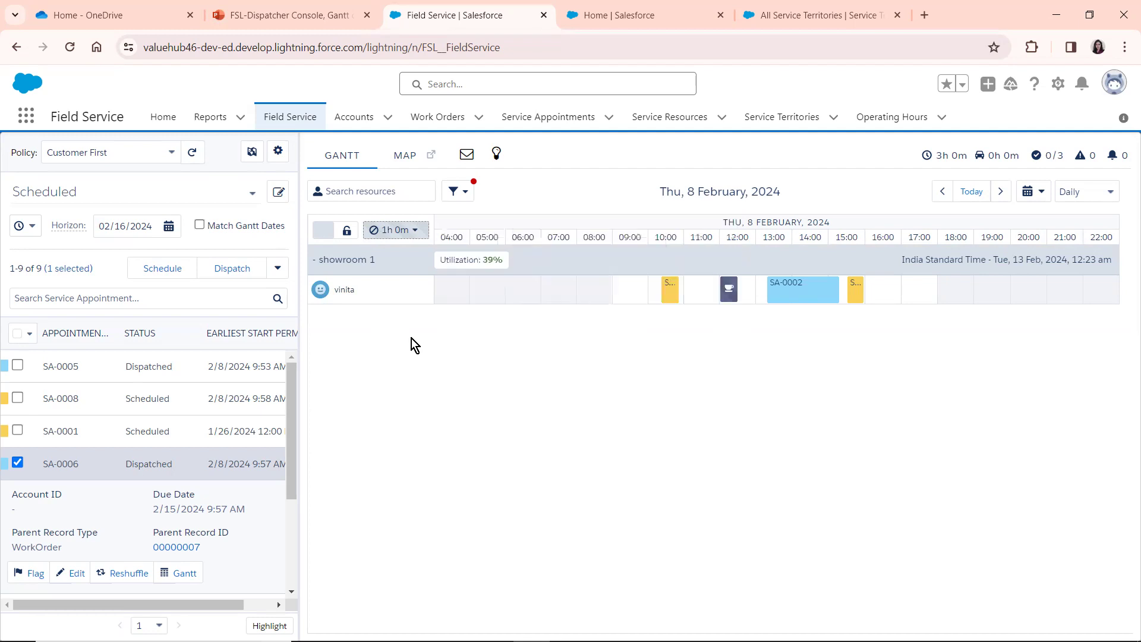
Review the Gantt filter's utilization factors and its palette options for color-coding service appointments
left_click(466, 193)
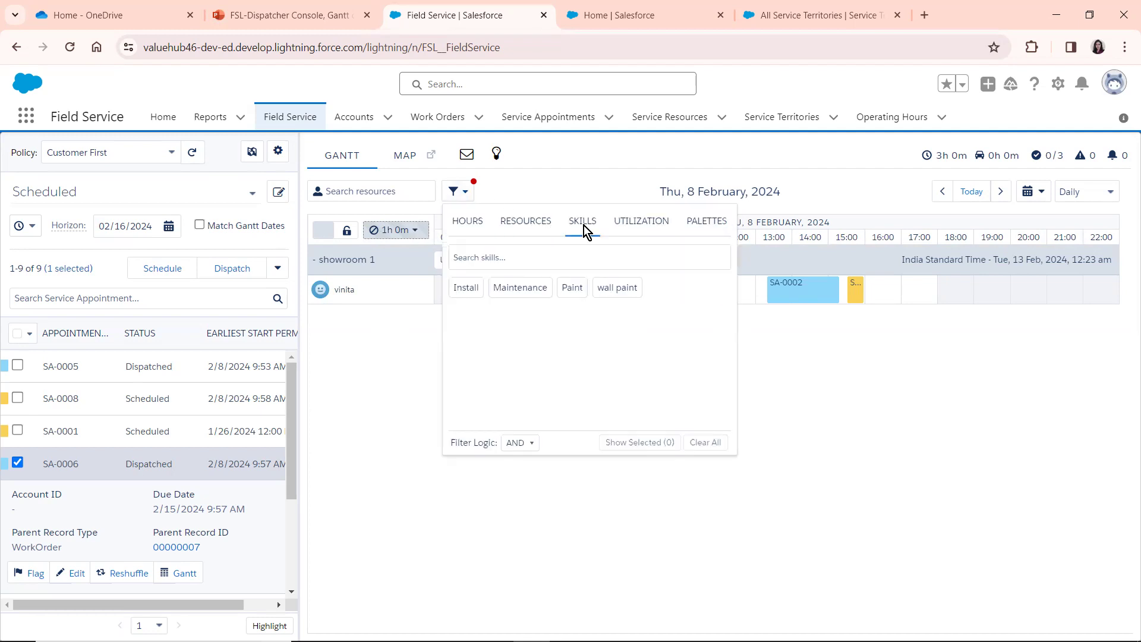
left_click(637, 226)
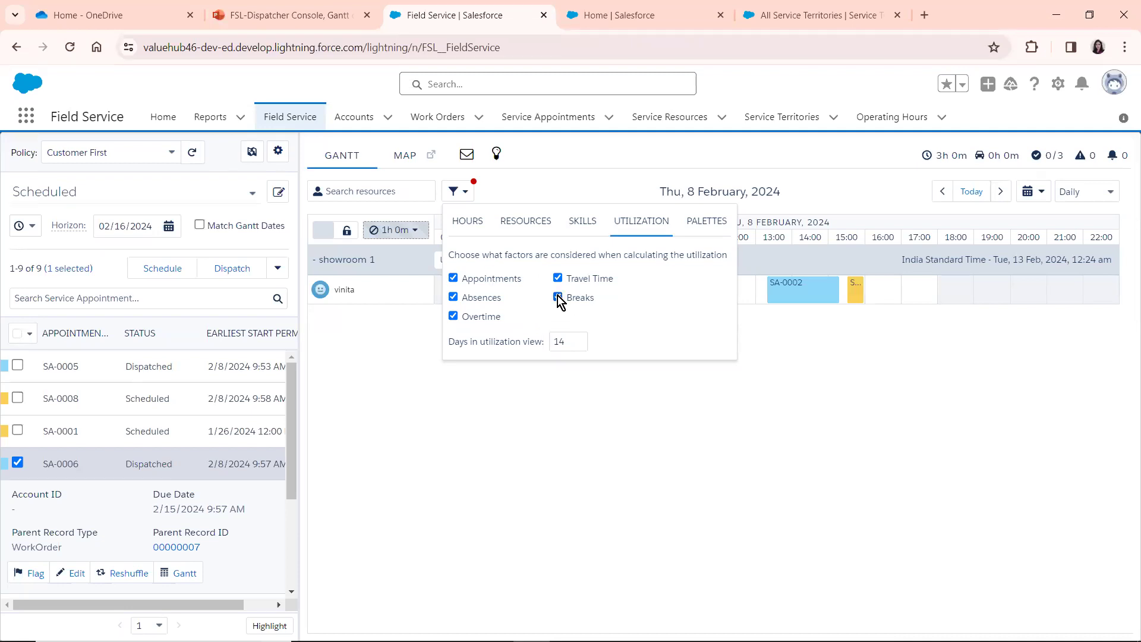
left_click(702, 222)
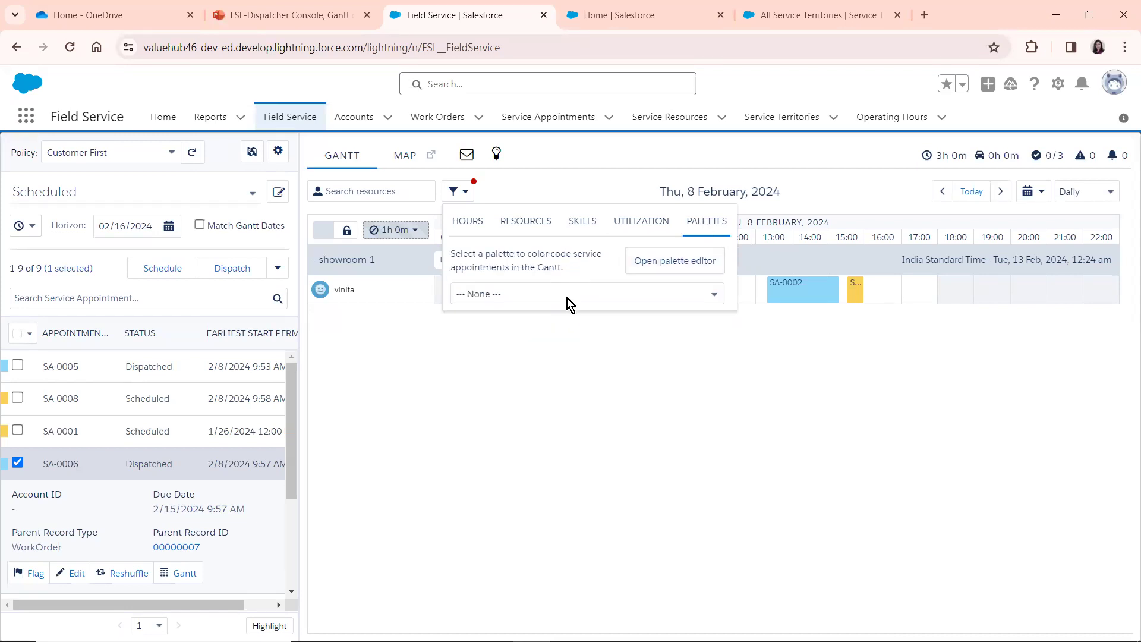
Apply the Due Date Approaching palette to color-code the service appointments in the Gantt
left_click(532, 294)
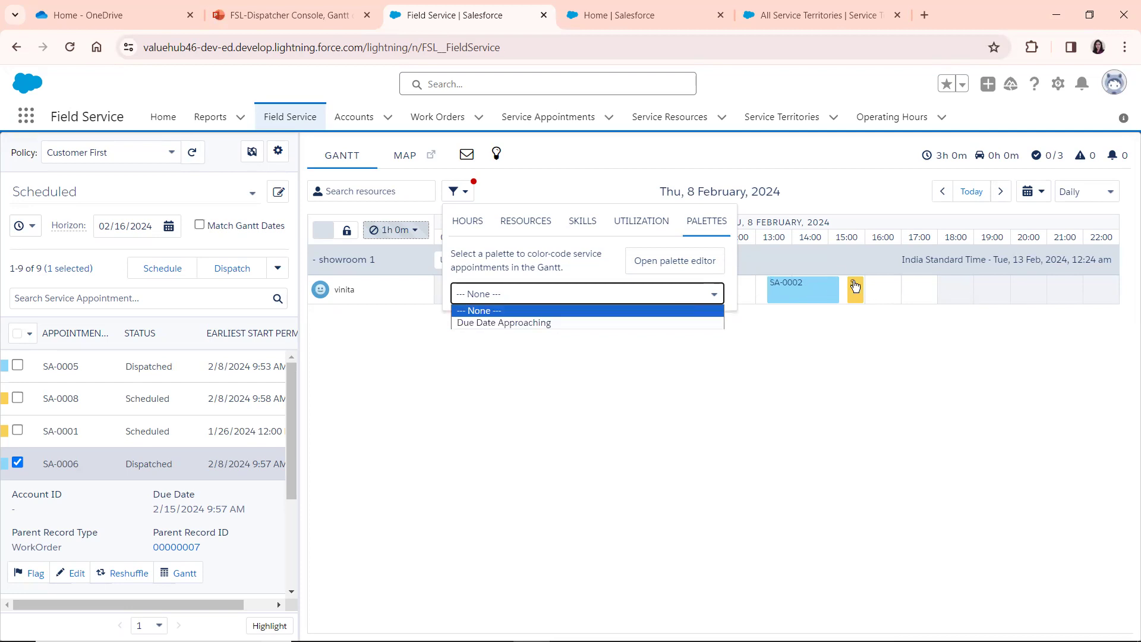
left_click(542, 323)
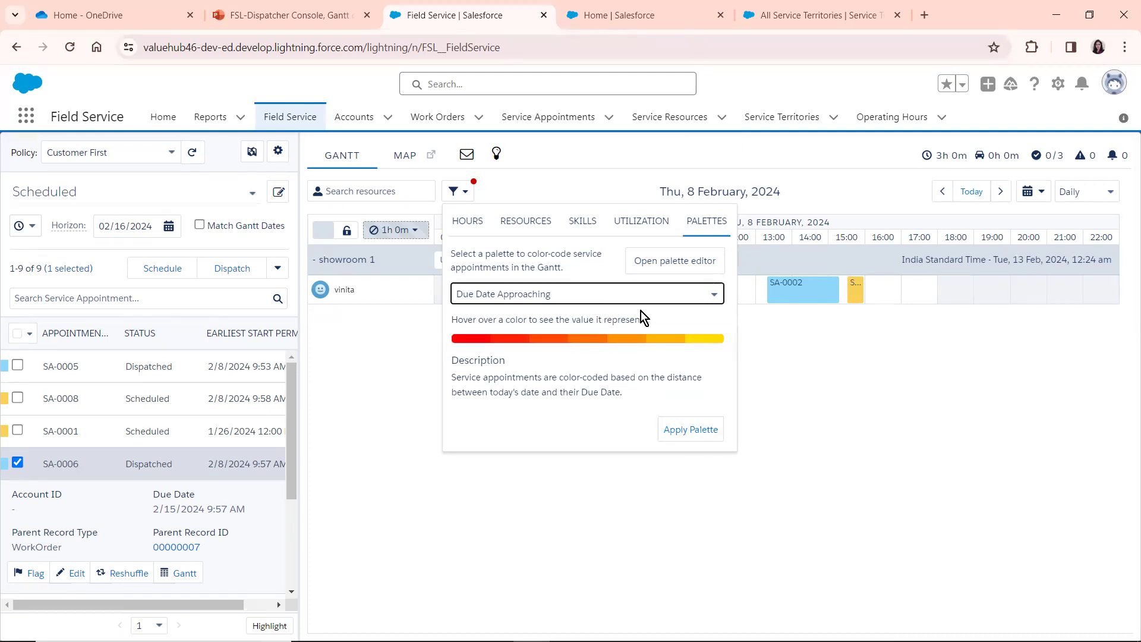
left_click(555, 337)
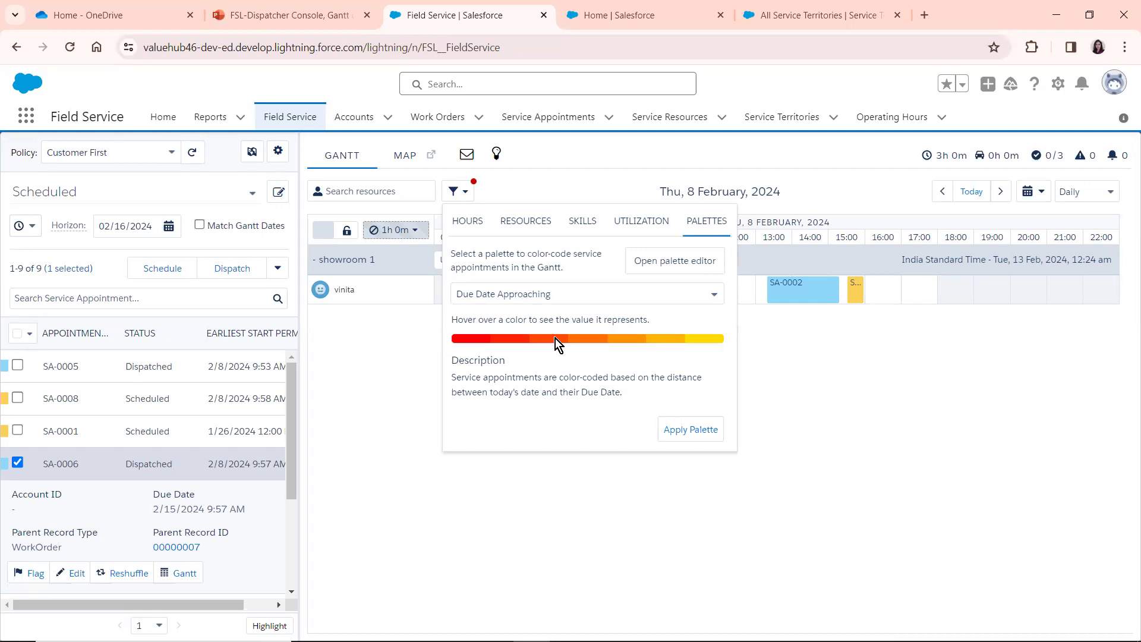
left_click(677, 434)
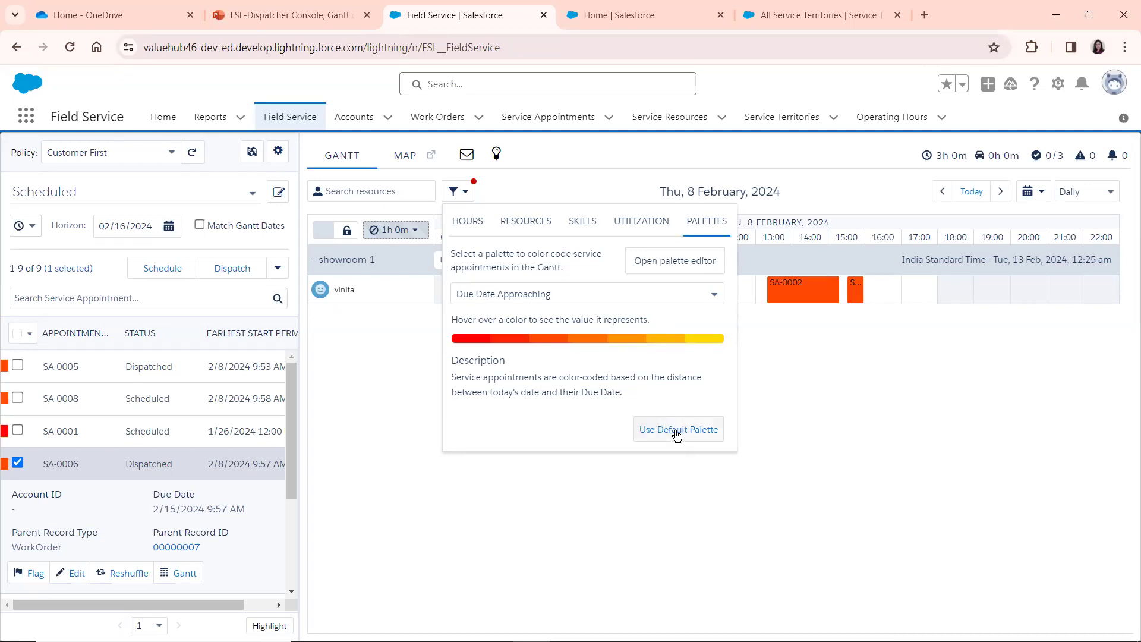
left_click(811, 355)
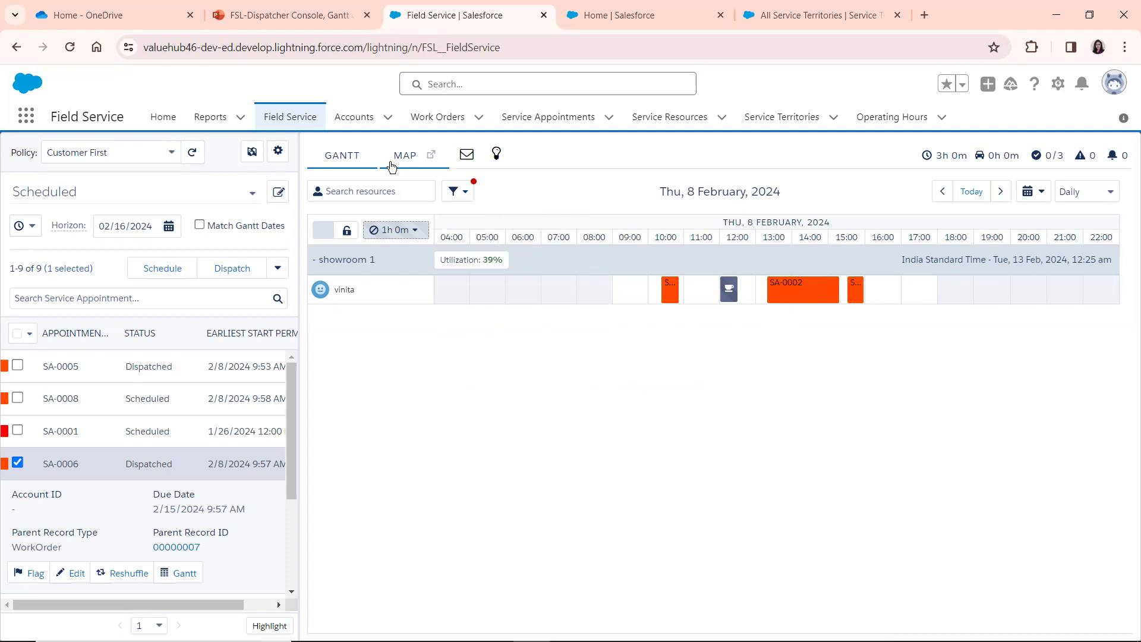
Open the Gantt palette editor, review the settings available for a new palette, and close it without saving
left_click(458, 196)
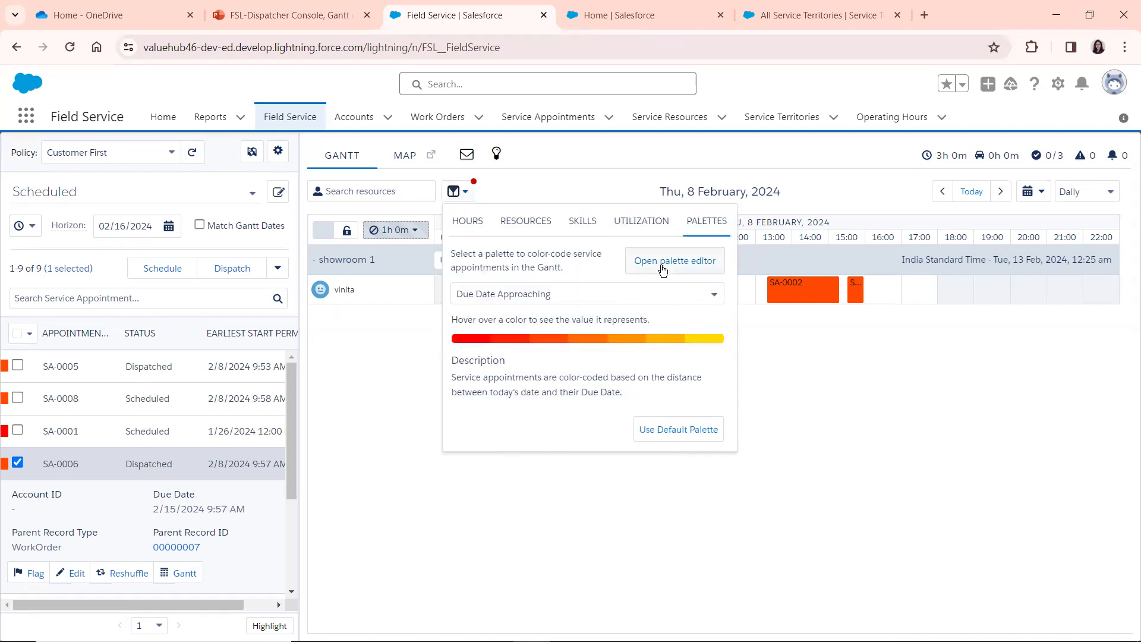
left_click(662, 267)
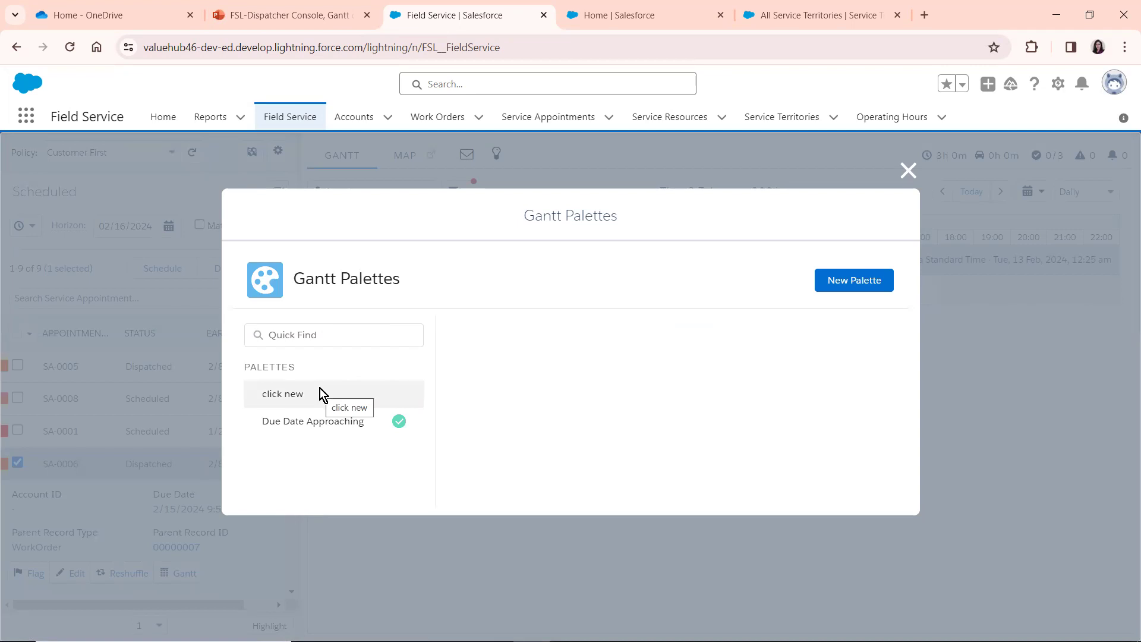
left_click(829, 281)
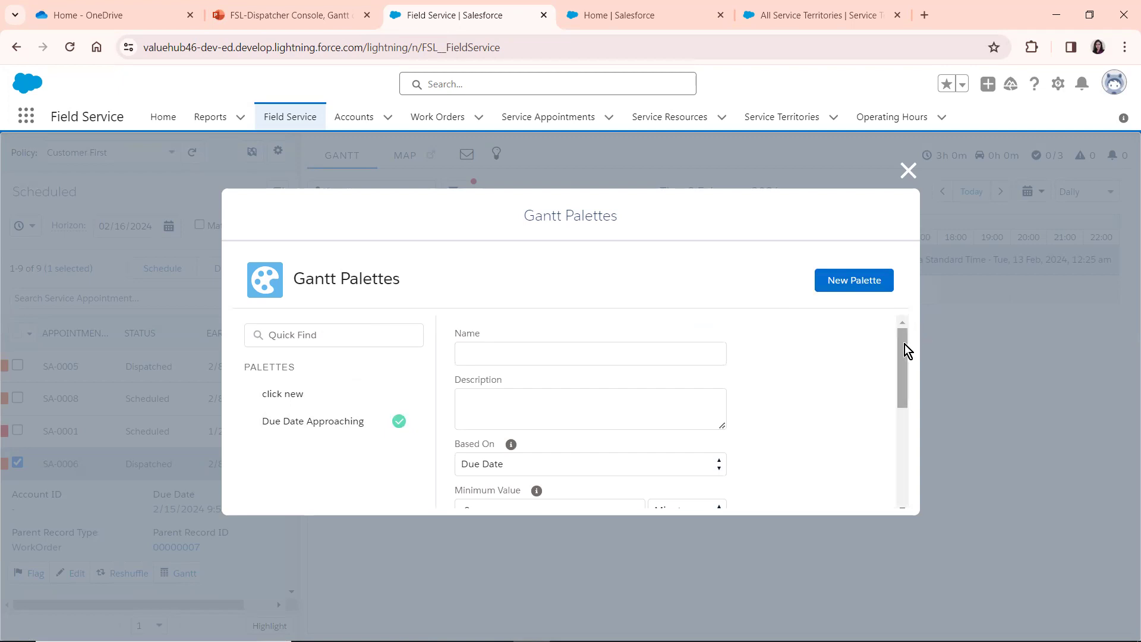
left_click_drag(903, 350, 900, 490)
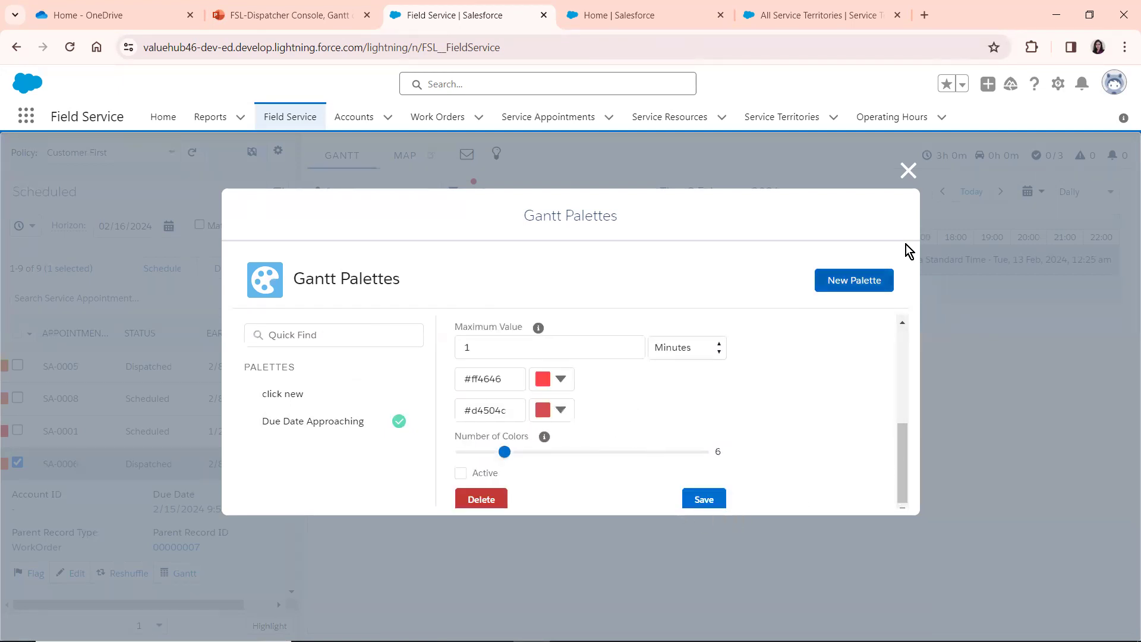
left_click(908, 171)
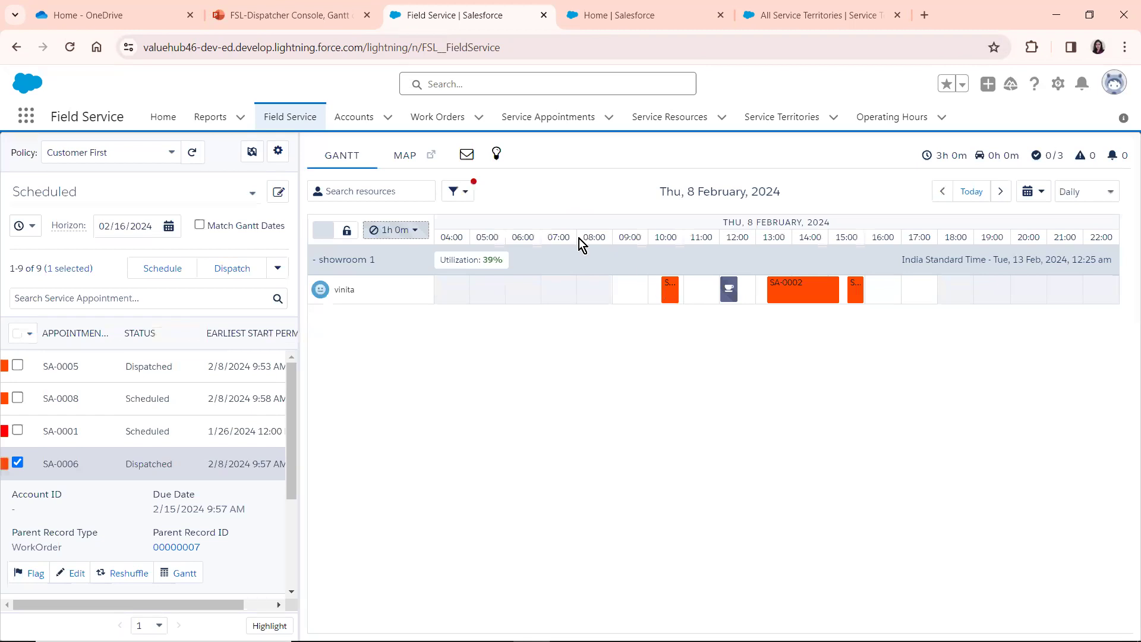
Restore the default palette for the Gantt's service appointments
left_click(456, 192)
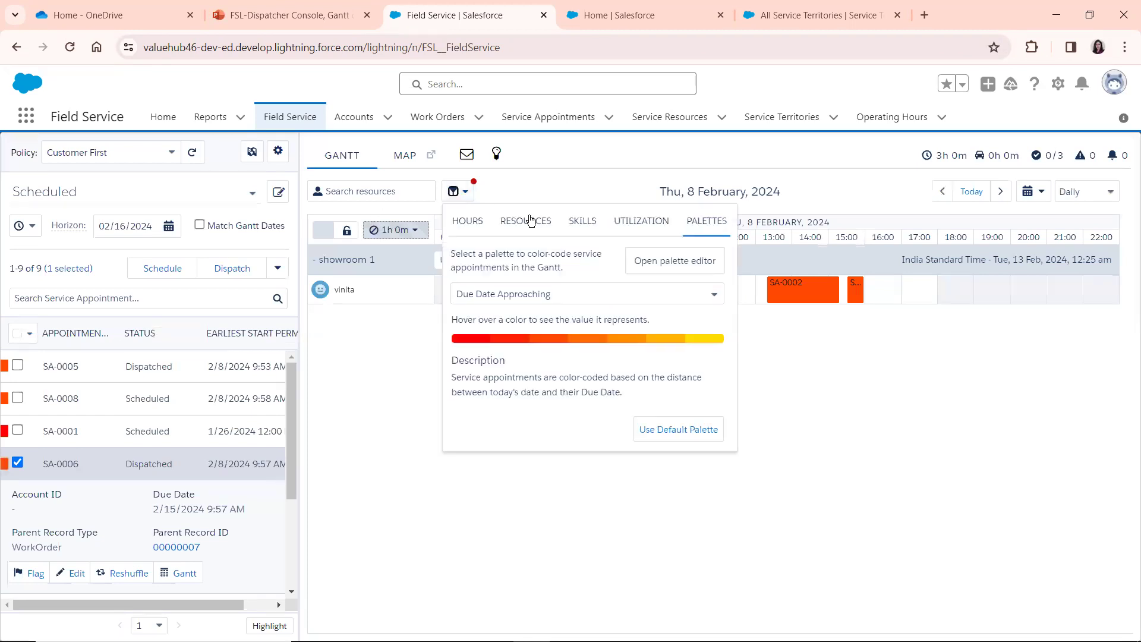
left_click(658, 433)
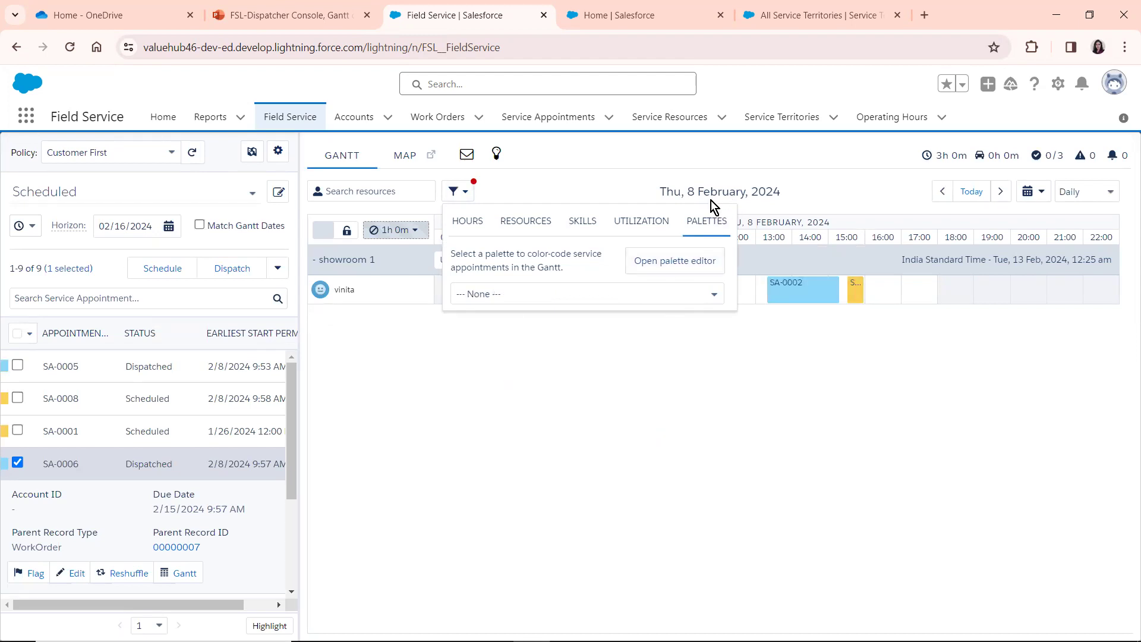
left_click(563, 190)
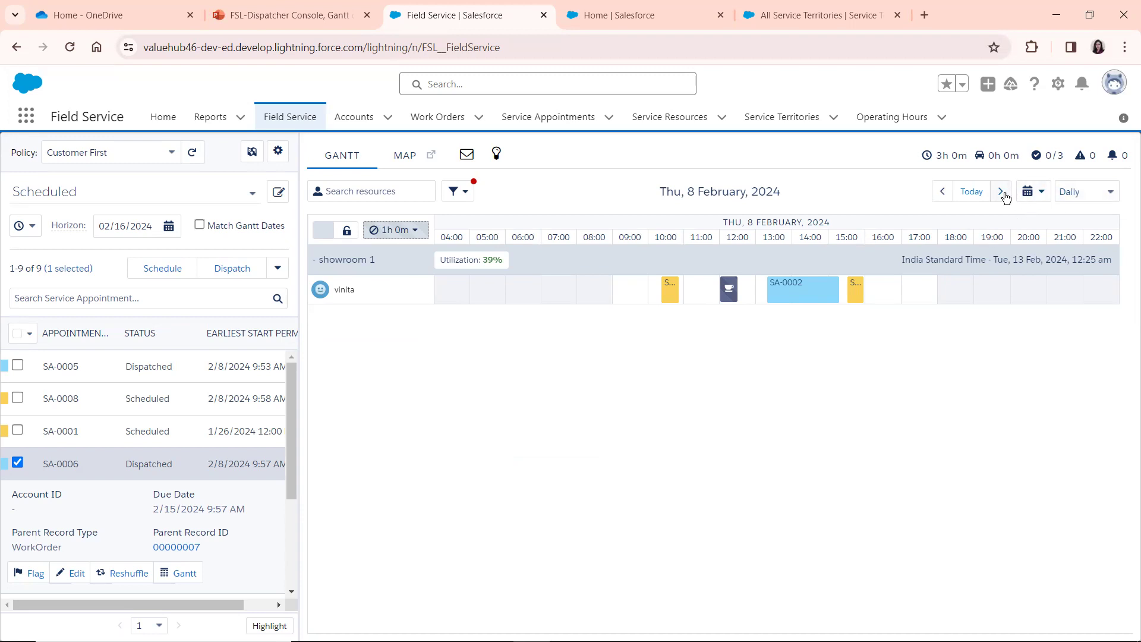
View the Gantt for today, 14 February and 12 February, and return it to 8 February 2024 using the calendar
left_click(972, 193)
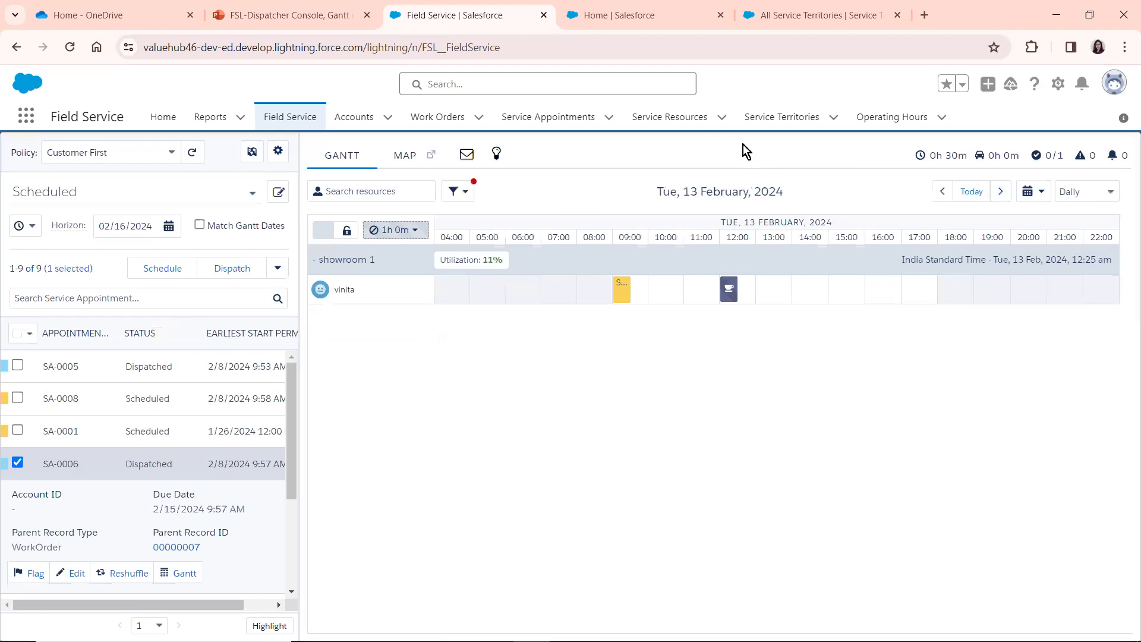
left_click(999, 194)
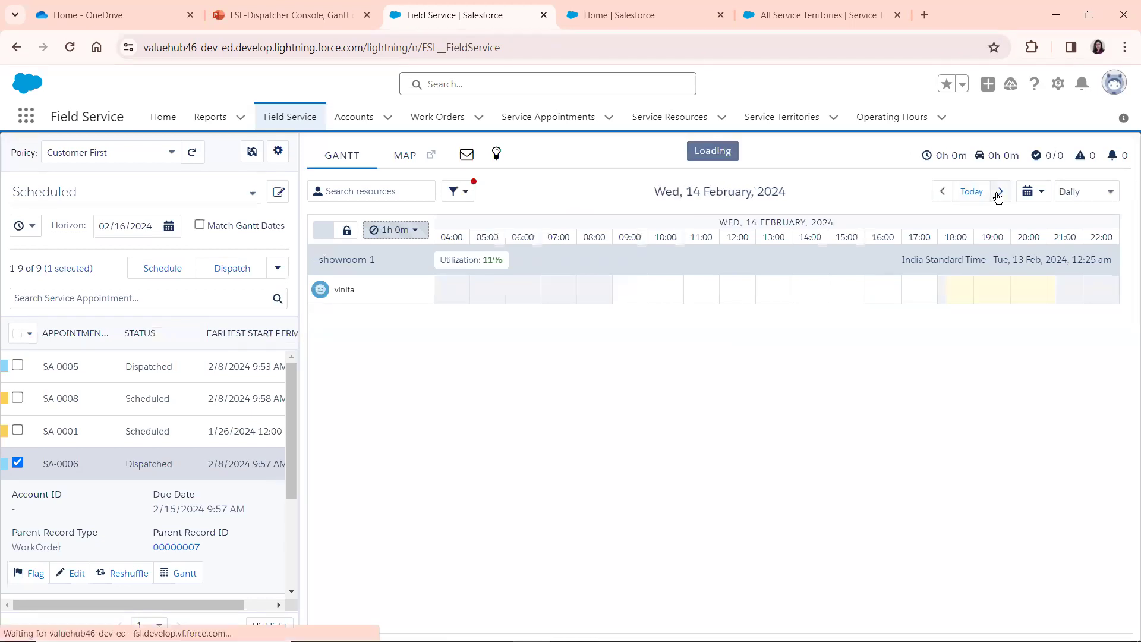
left_click(943, 192)
left_click(943, 193)
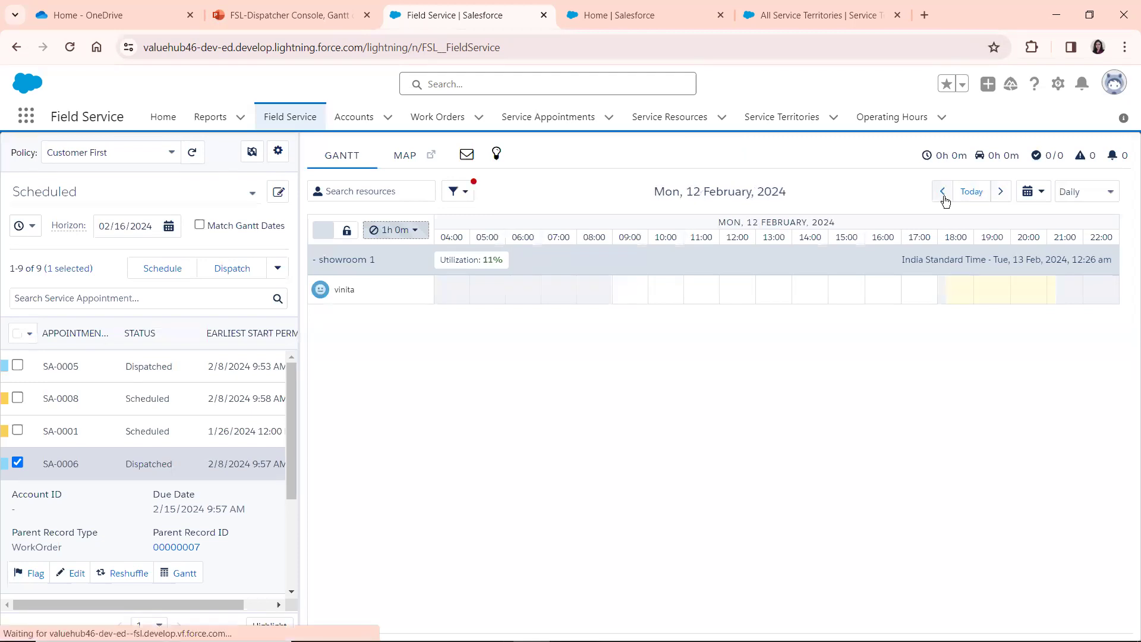
left_click(1029, 193)
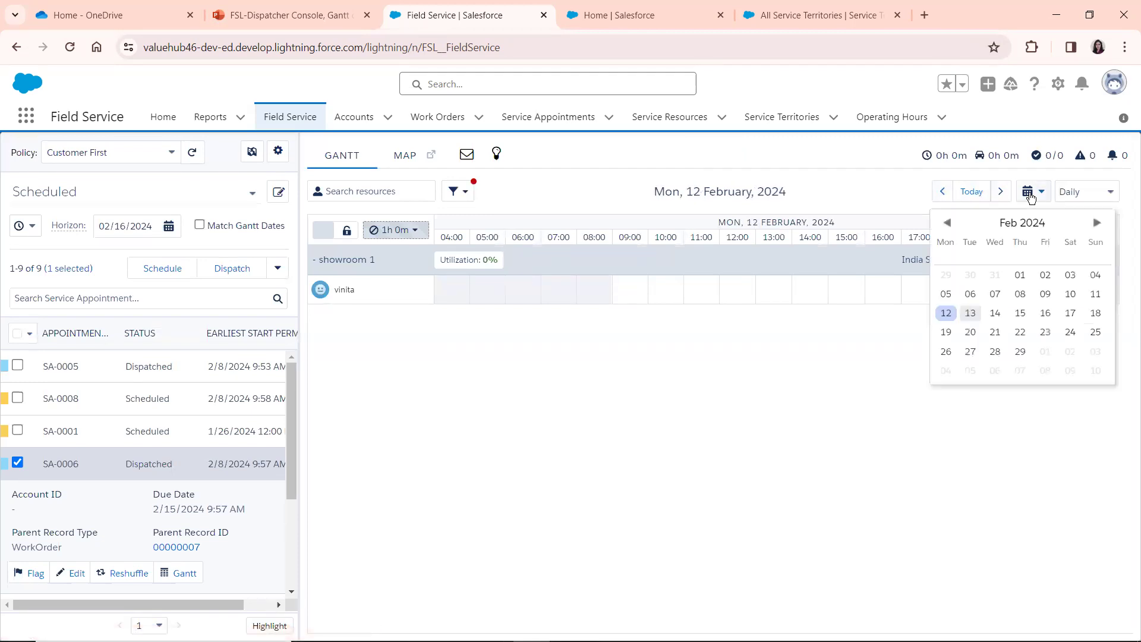
left_click(1019, 294)
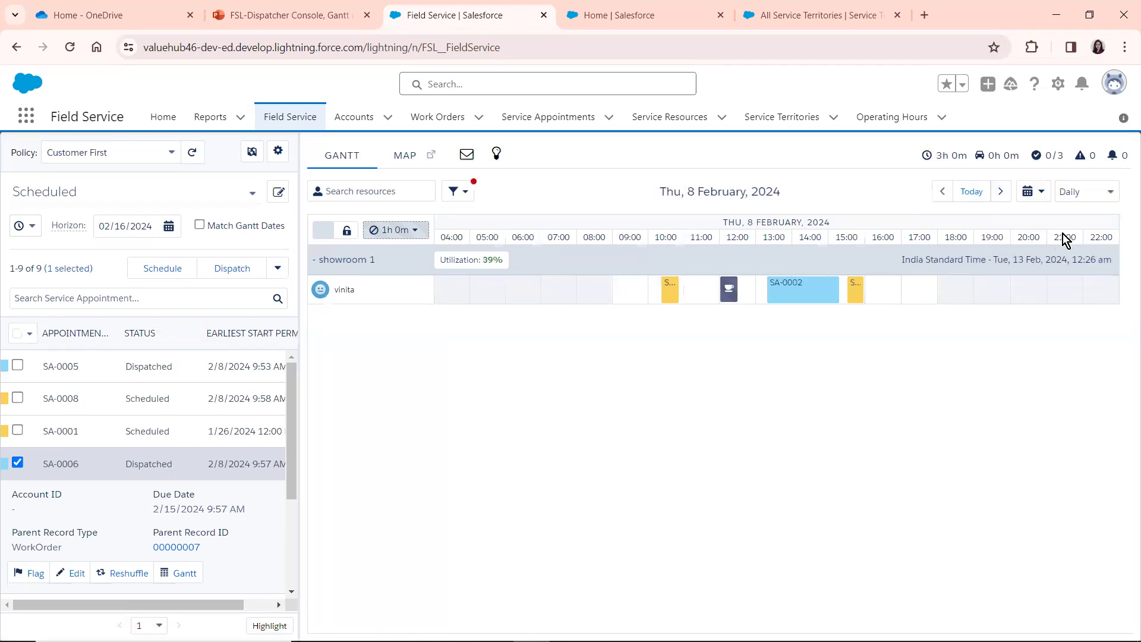
View the Gantt schedule in the 2 Weeks, Weekly and In-Day resolutions
left_click(1079, 197)
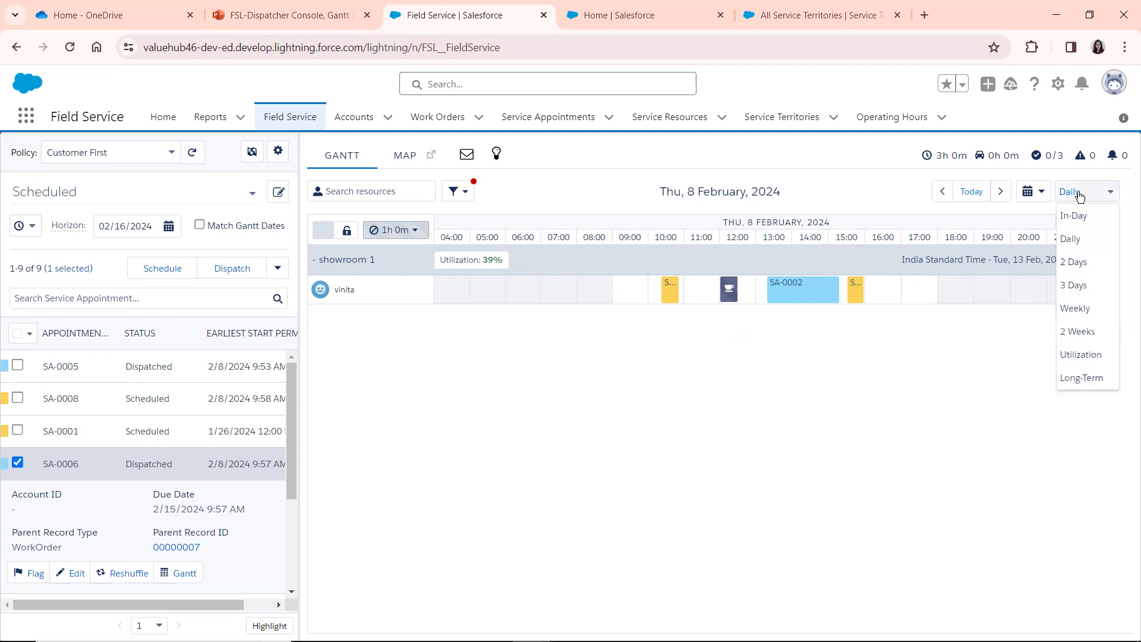
left_click(1077, 330)
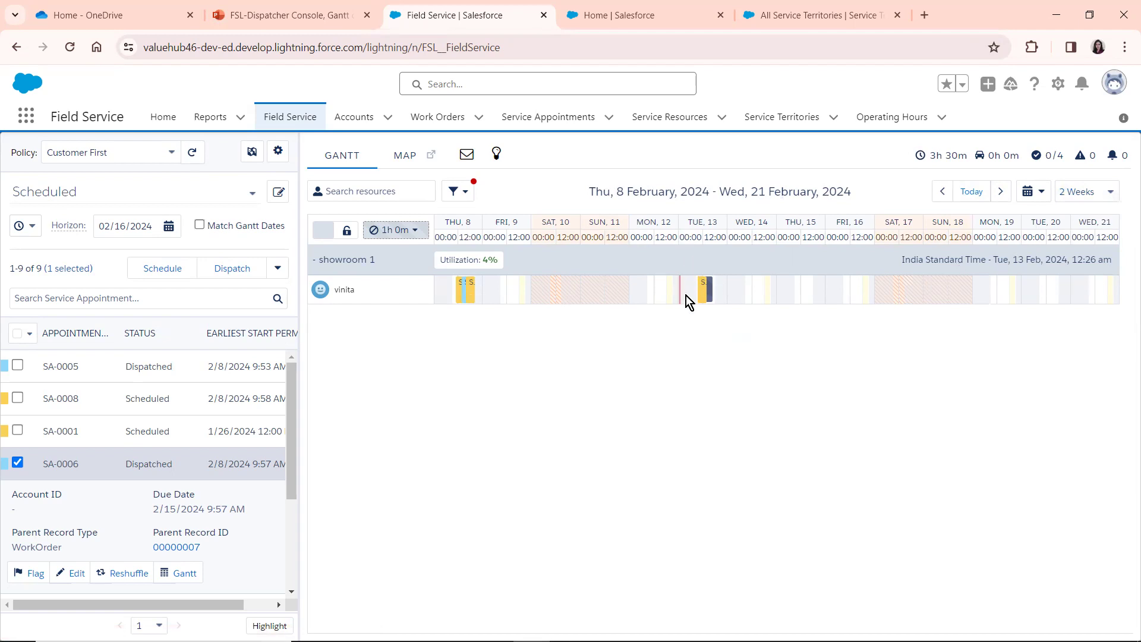
left_click(1076, 191)
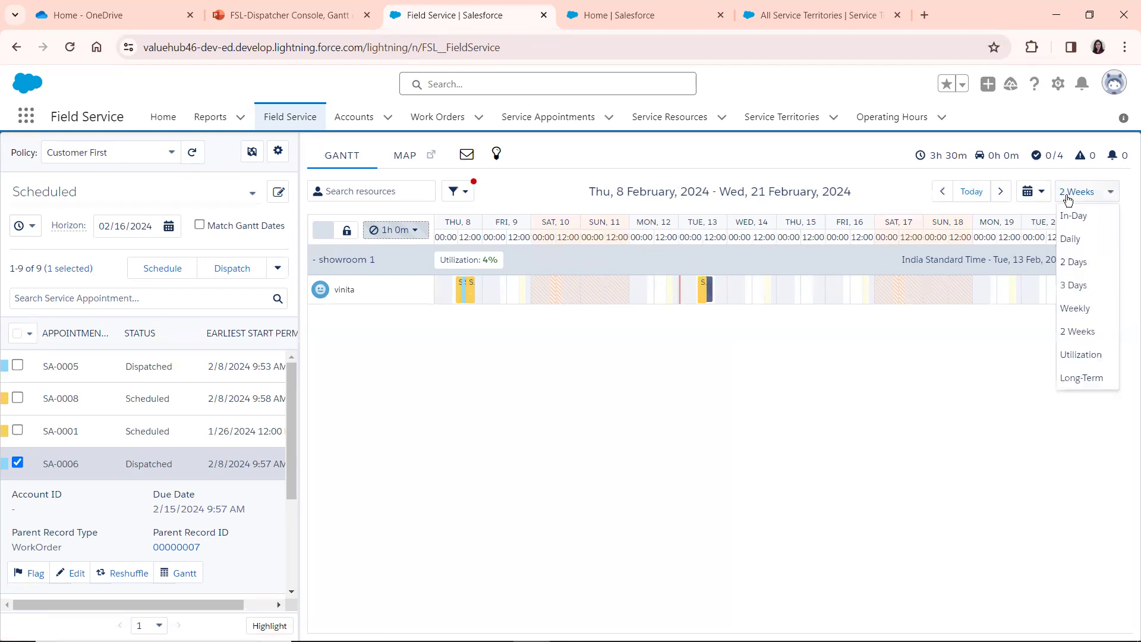
left_click(1071, 308)
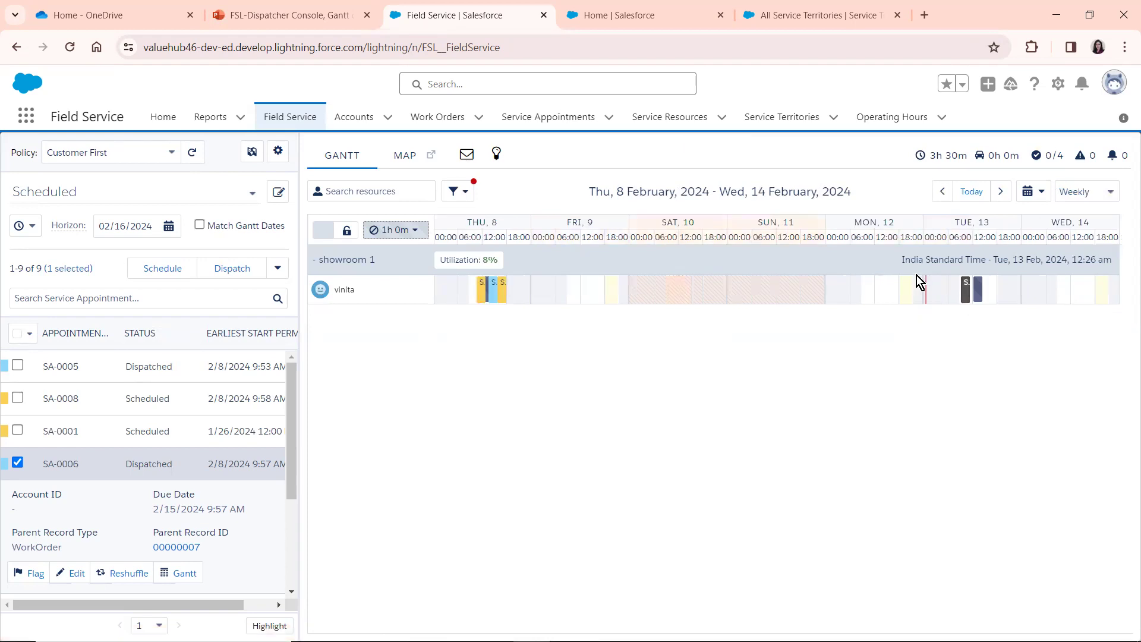
left_click(1069, 193)
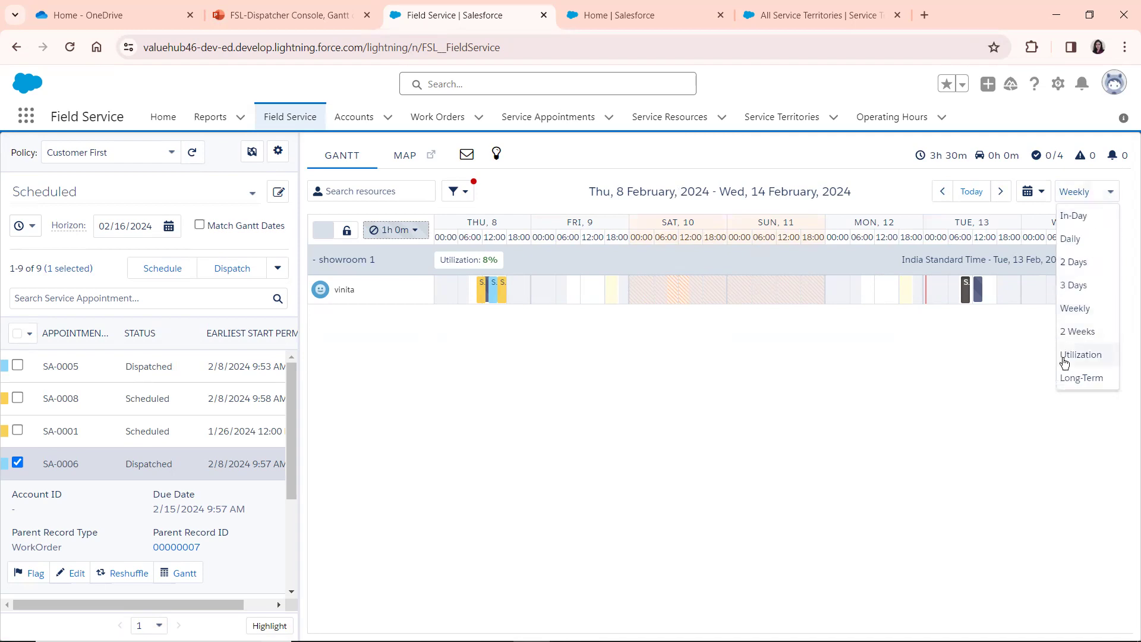
left_click(1080, 220)
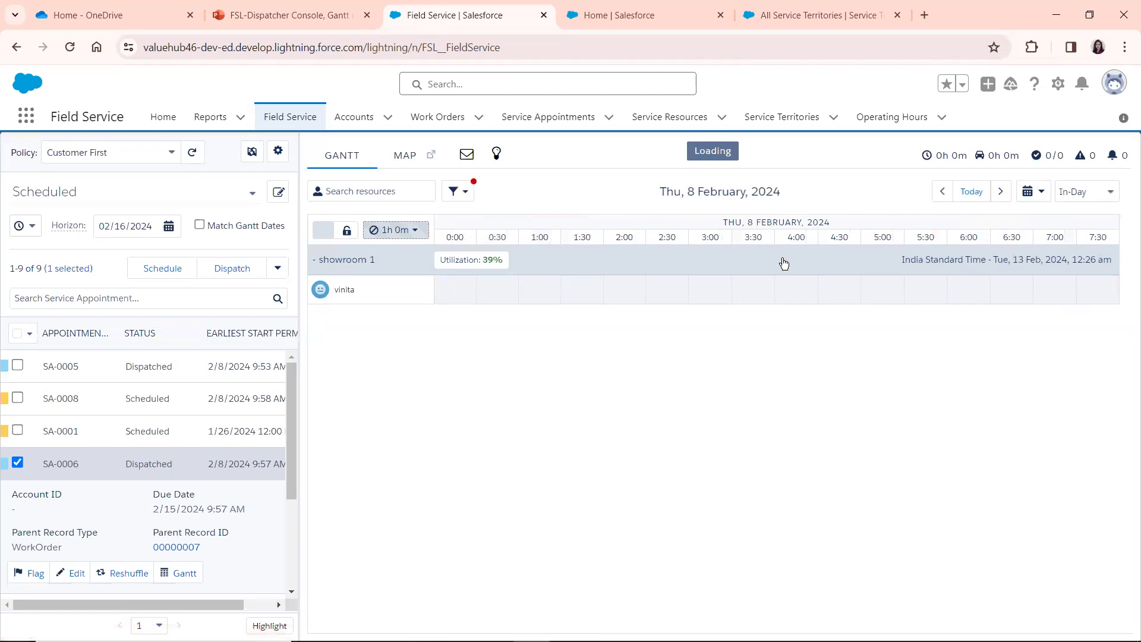
View the Gantt schedule in the Daily, 2 Days and 3 Days resolutions, and set it back to Daily
left_click(1069, 195)
left_click(1073, 241)
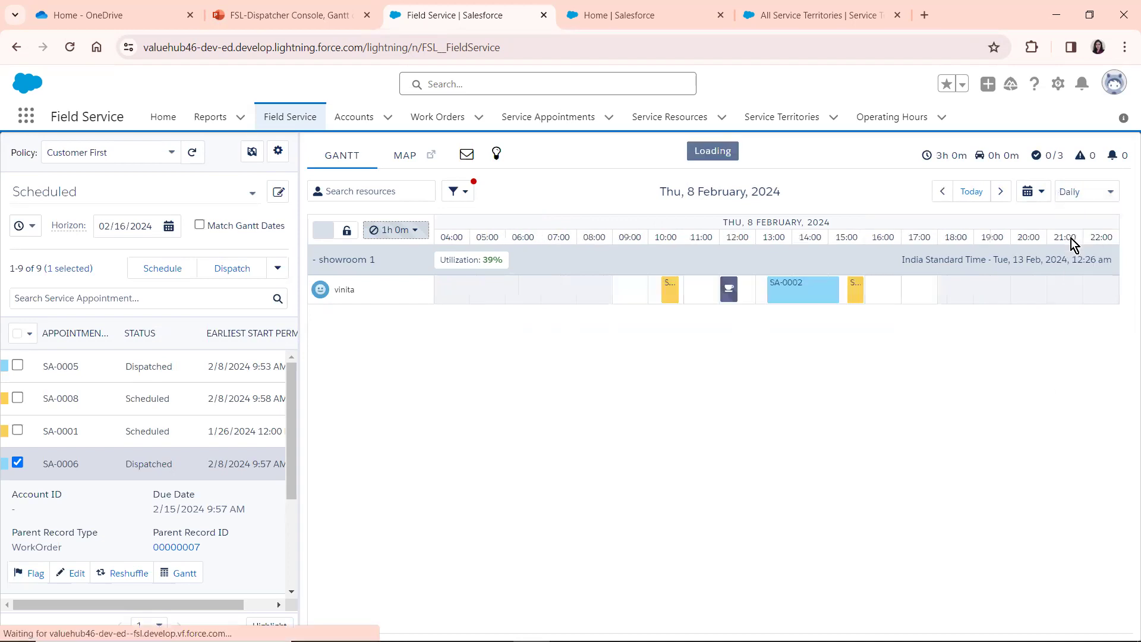
left_click(1080, 196)
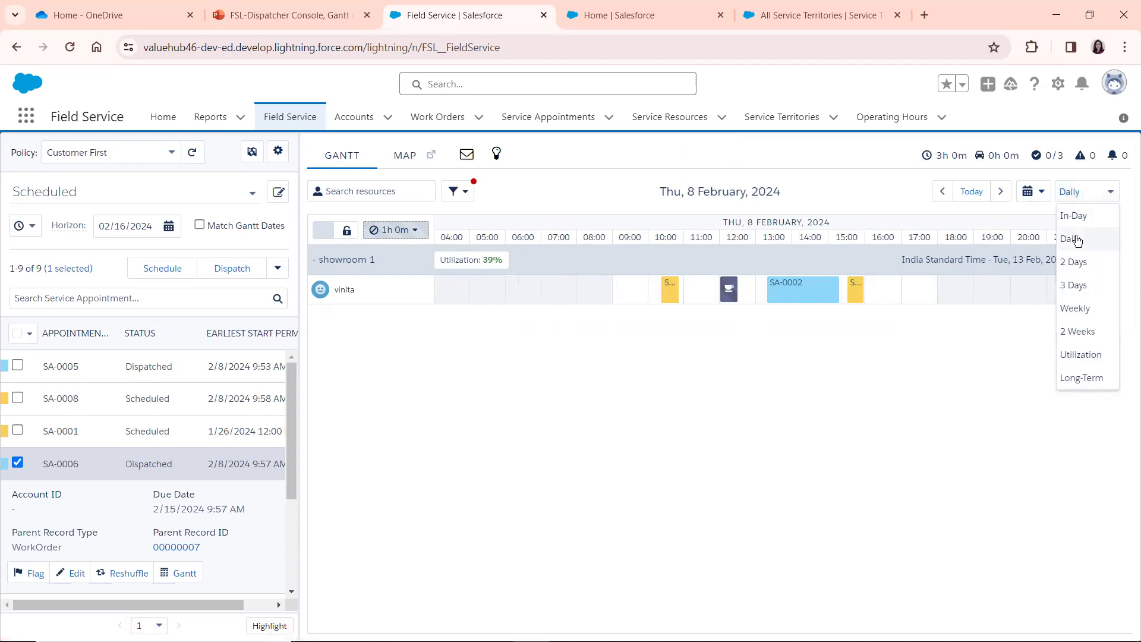
left_click(1072, 262)
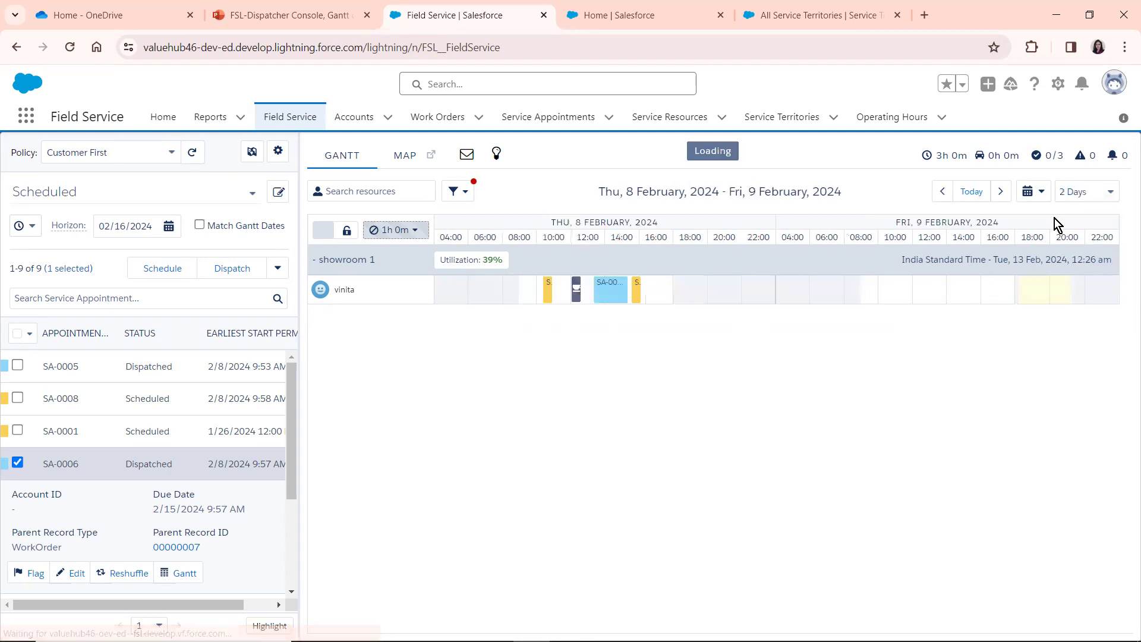
left_click(1071, 192)
left_click(1069, 286)
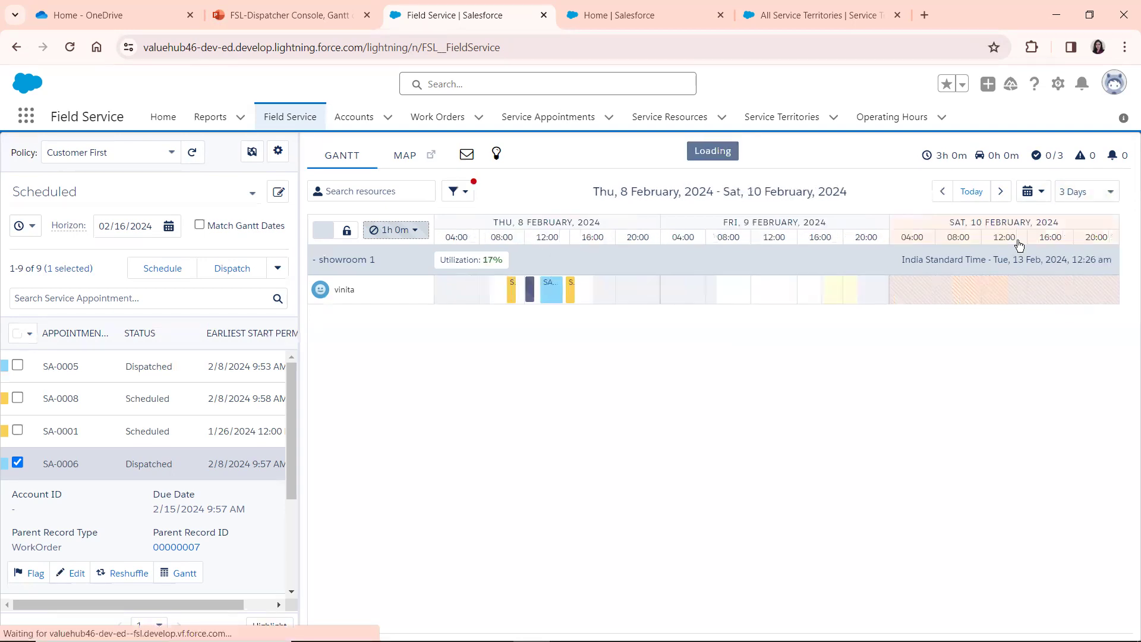
left_click(1069, 193)
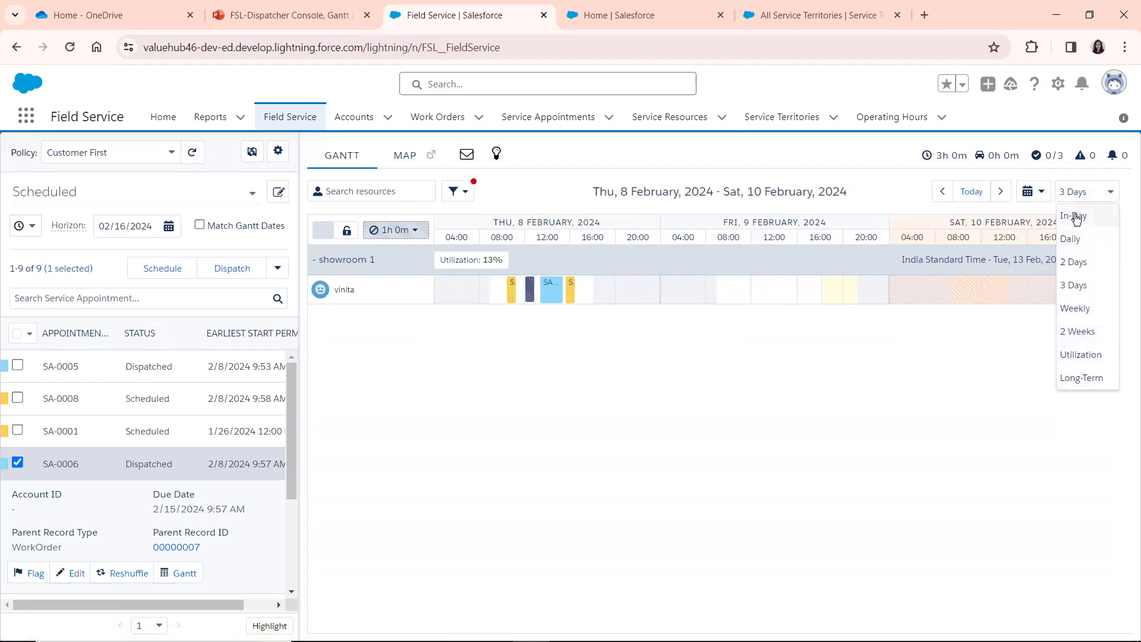
left_click(1077, 239)
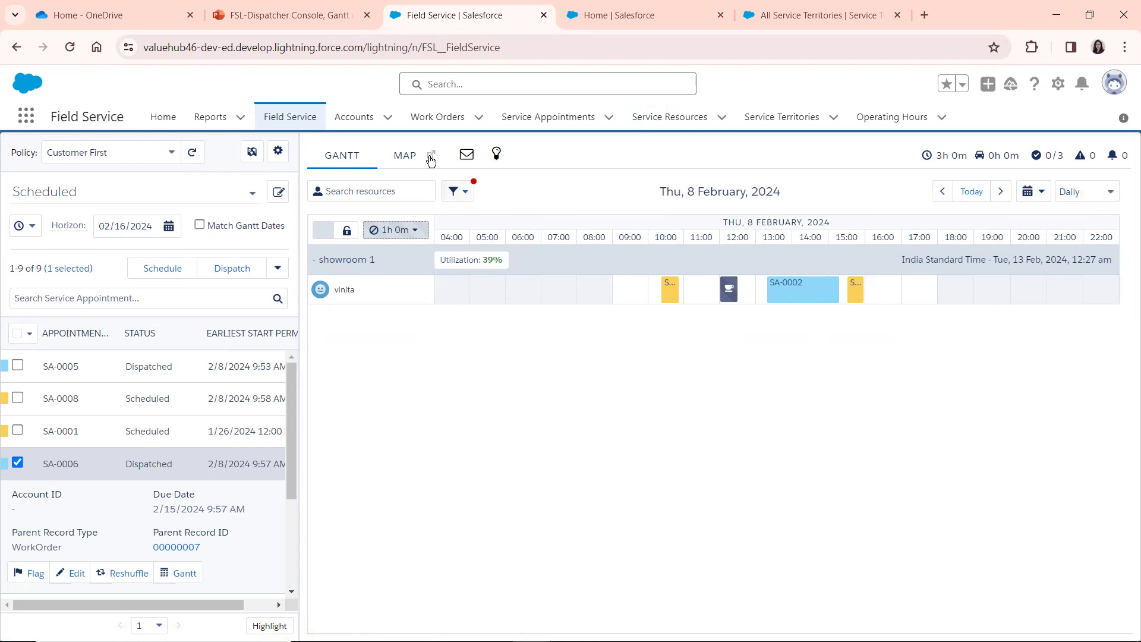
Consult the Gantt chart slide in the PowerPoint presentation, and show the map view in the Field Service dispatcher console
left_click(290, 22)
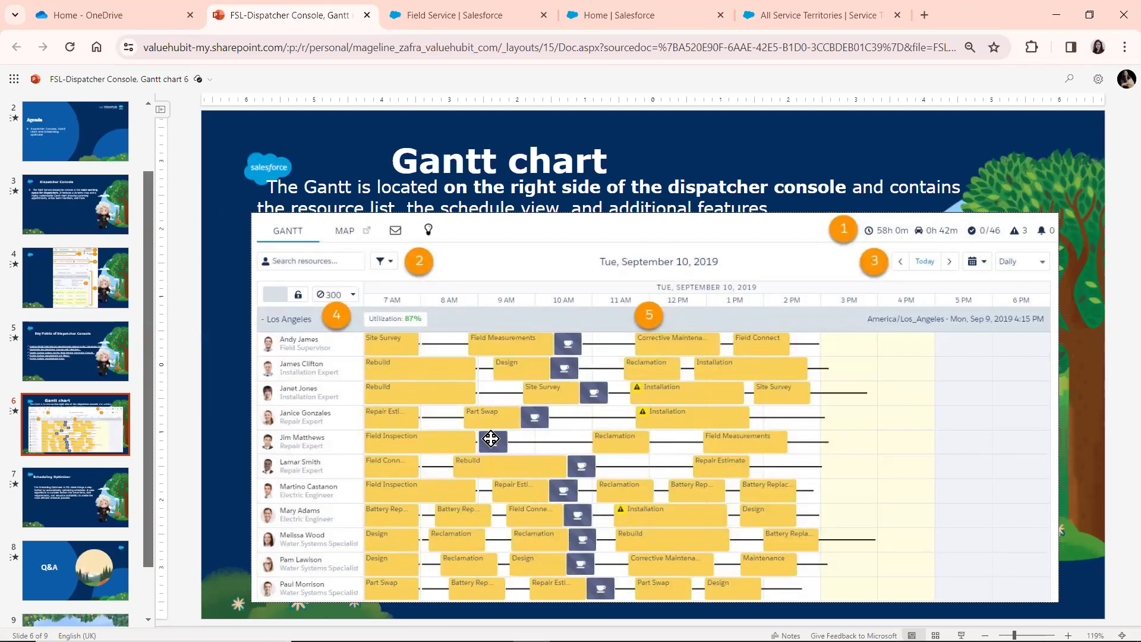
left_click(468, 8)
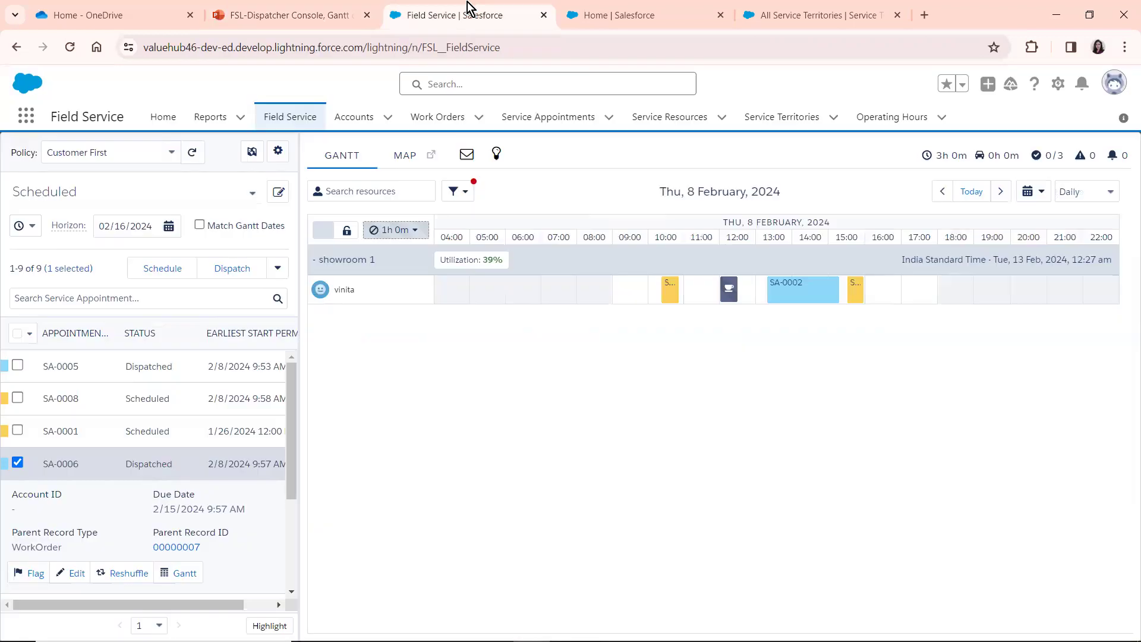
left_click(299, 16)
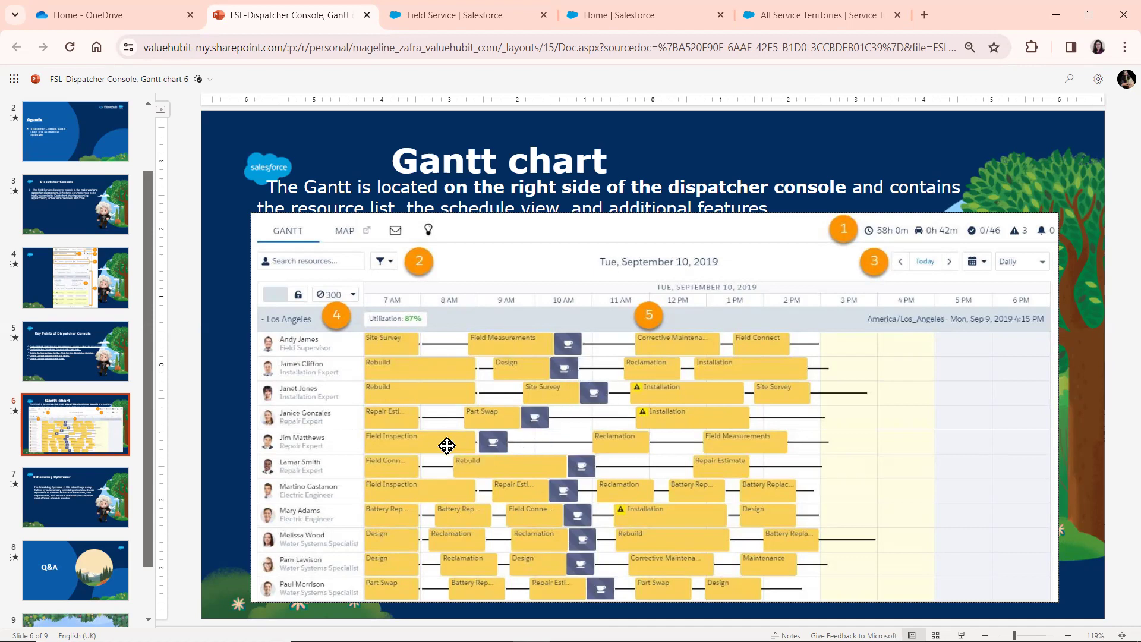
left_click(464, 16)
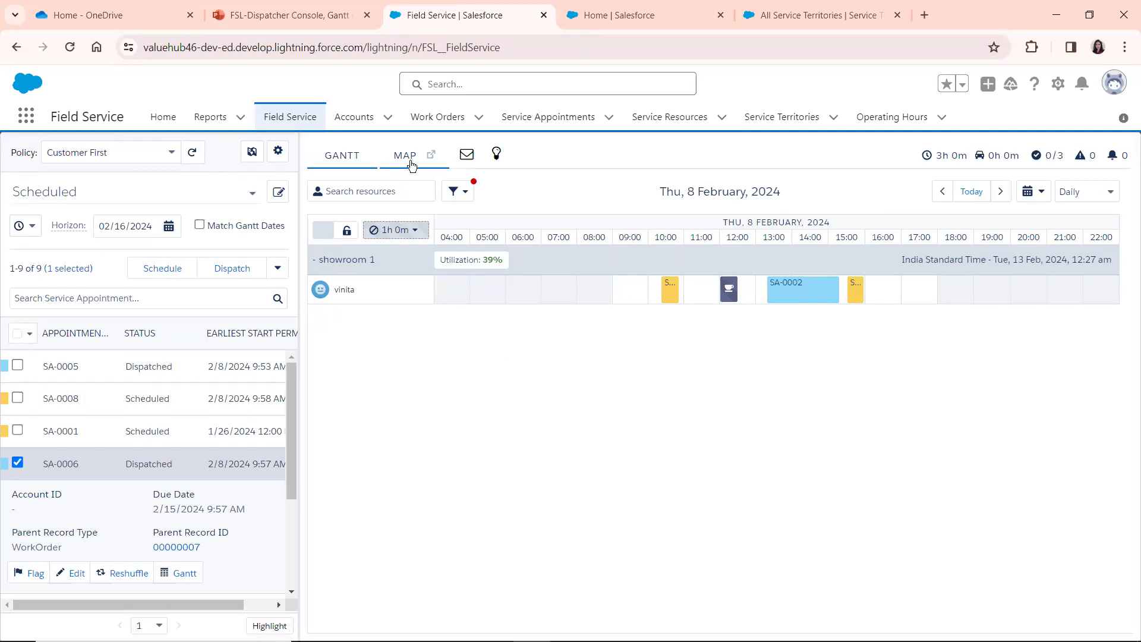
left_click(412, 165)
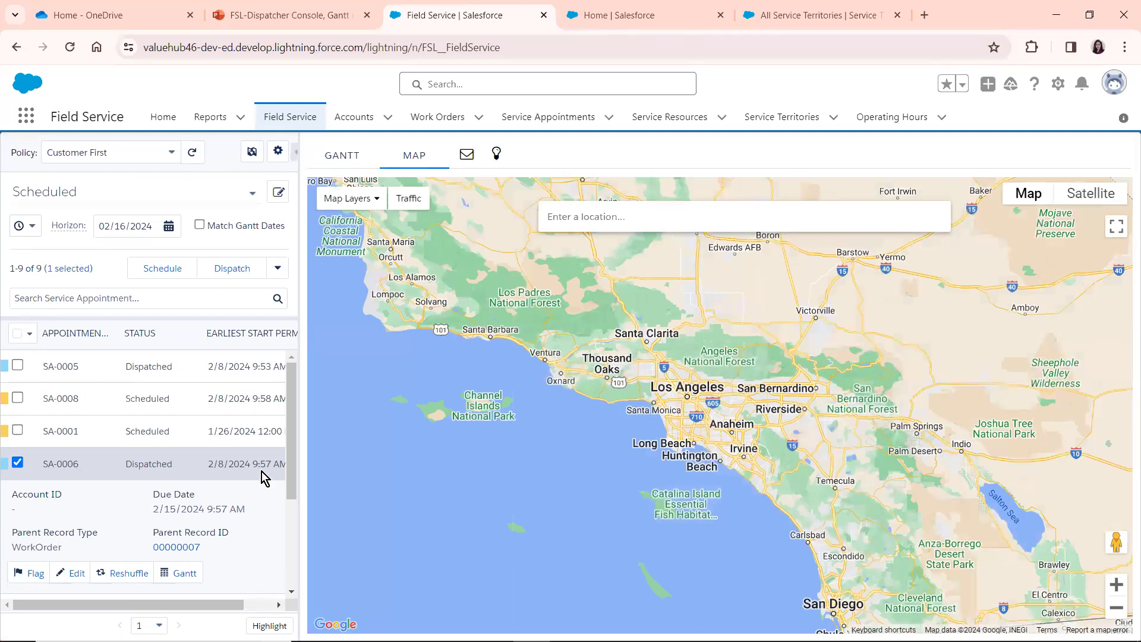
Look through the rest of the scheduled appointments and the remaining PowerPoint slide thumbnails, and return to the Field Service console
left_click_drag(288, 382, 288, 490)
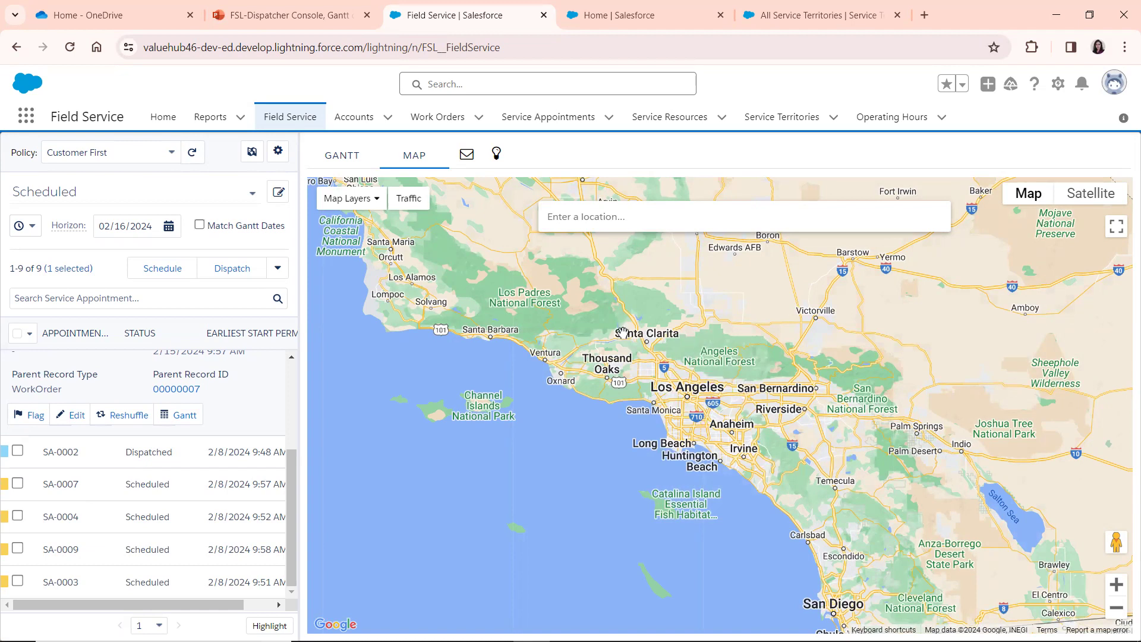
left_click(284, 23)
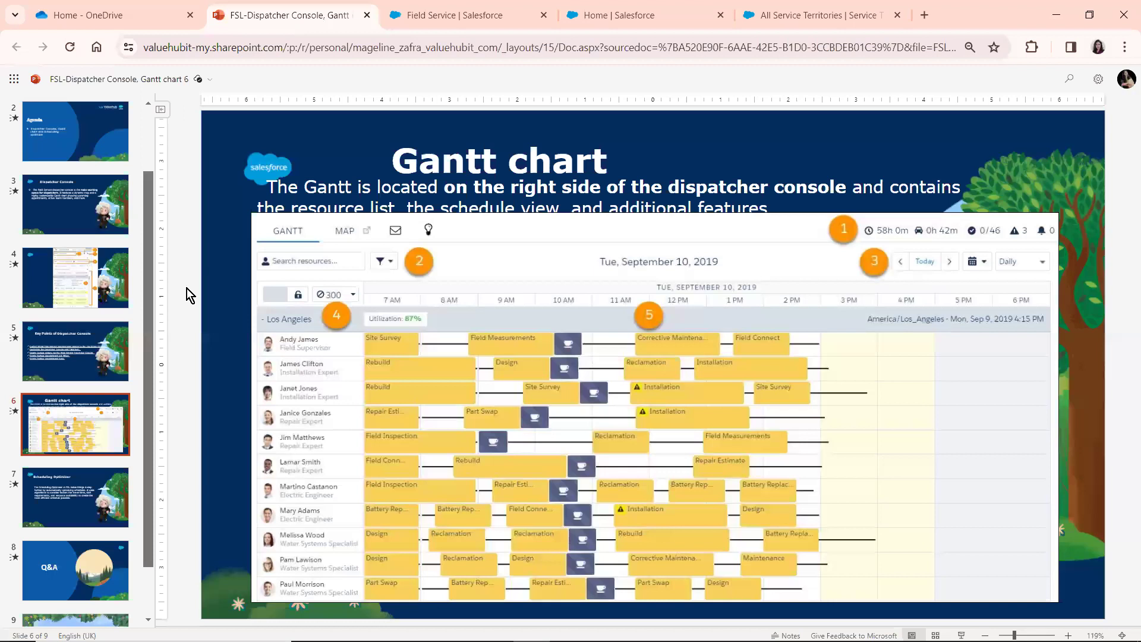
left_click_drag(150, 340, 150, 383)
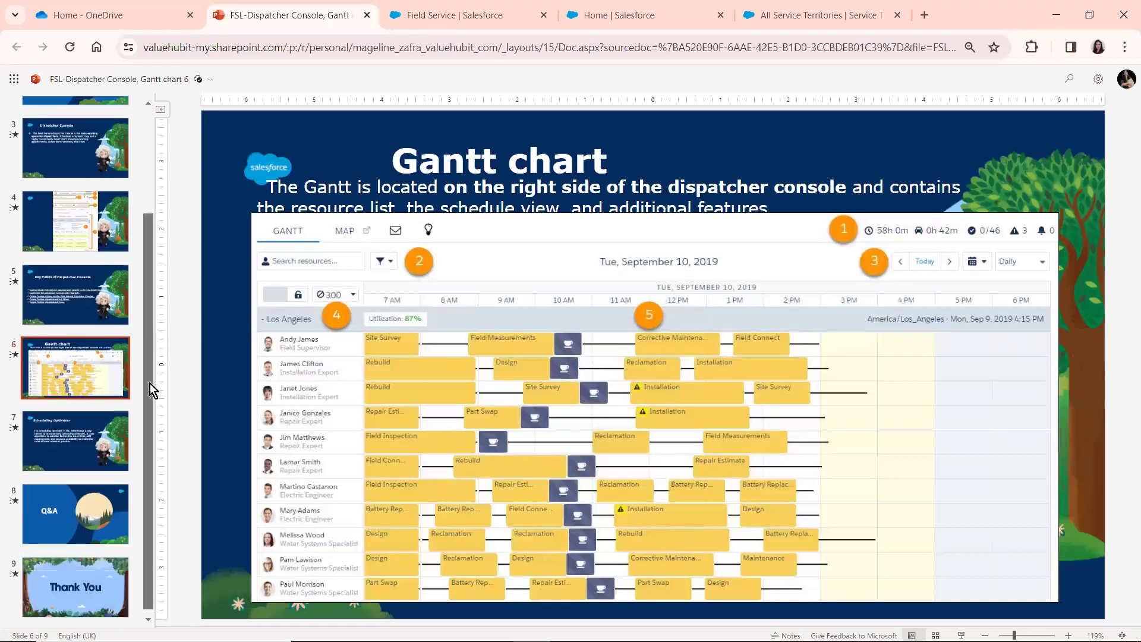
left_click(435, 13)
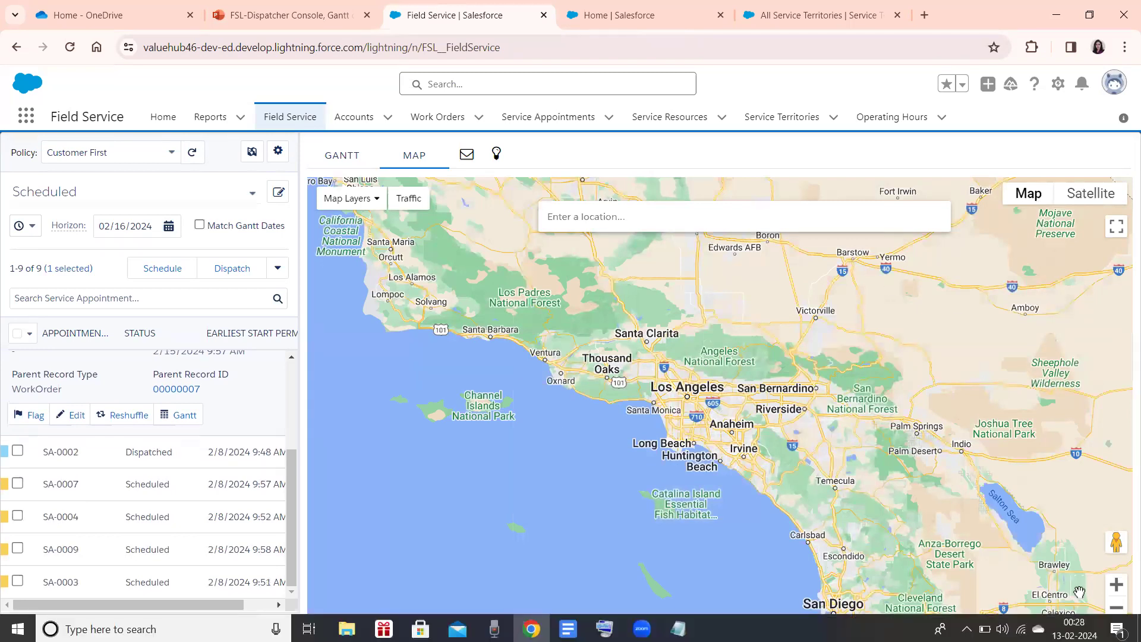
Show most of the United States on the map, and view its marker and polygon layer options
left_click(1116, 608)
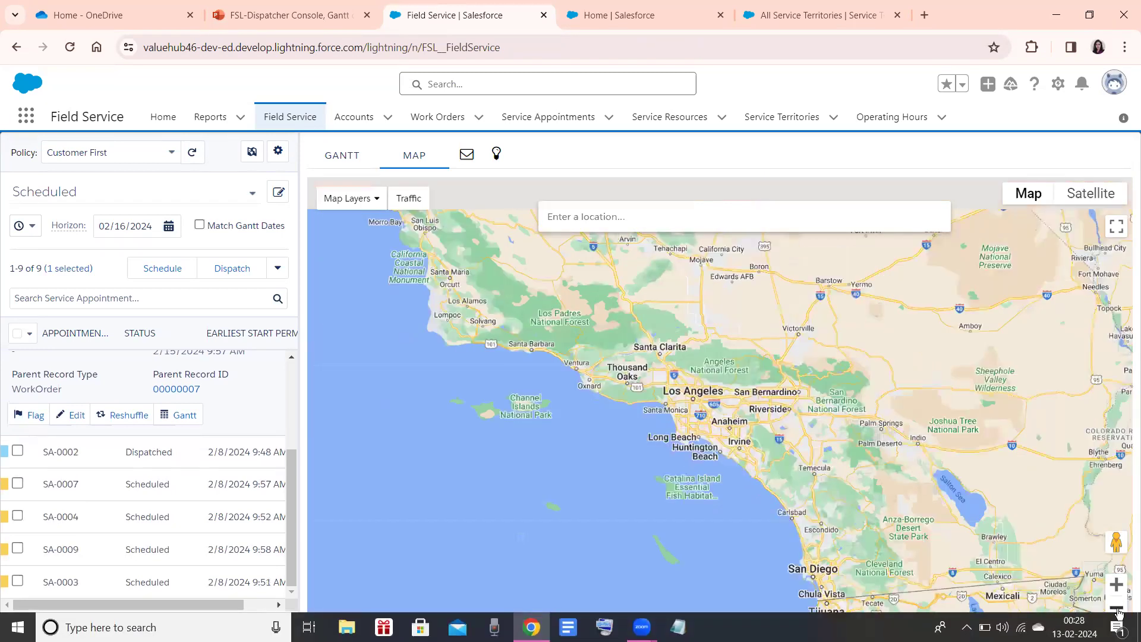
left_click(1115, 608)
left_click(1115, 607)
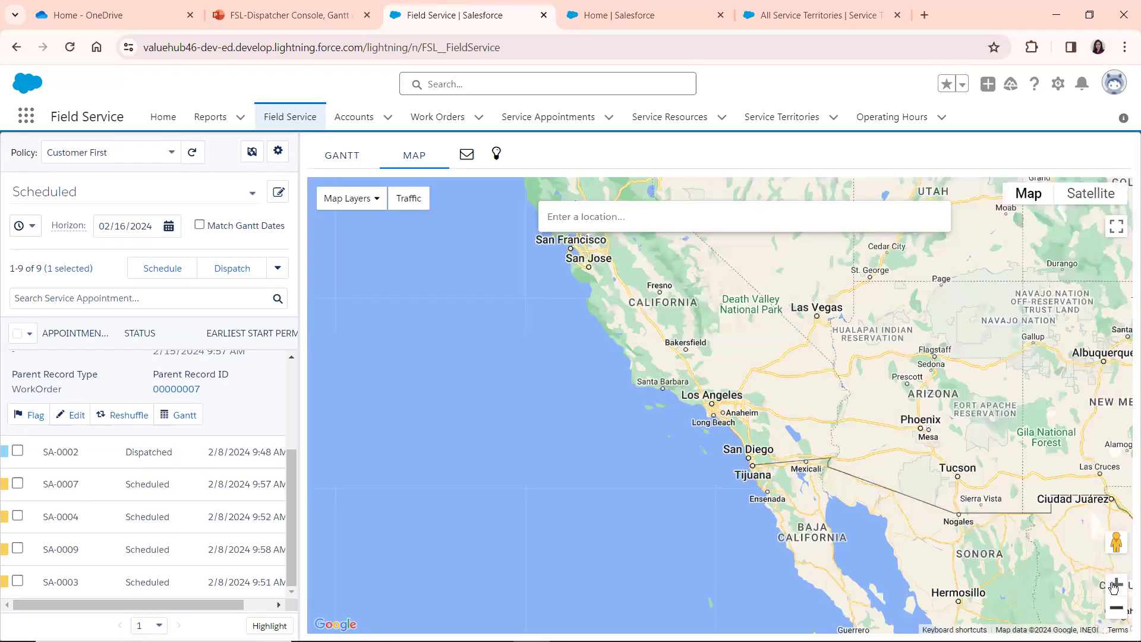
left_click(1114, 585)
left_click(1113, 585)
left_click(1113, 585)
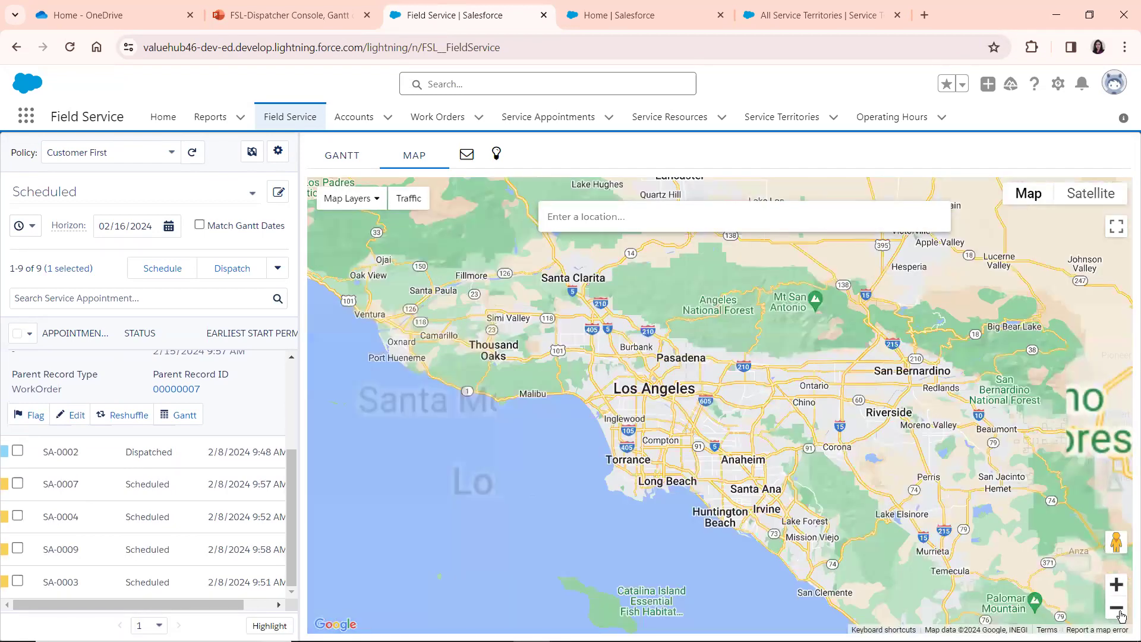
left_click(1116, 608)
left_click(1116, 609)
left_click(1115, 608)
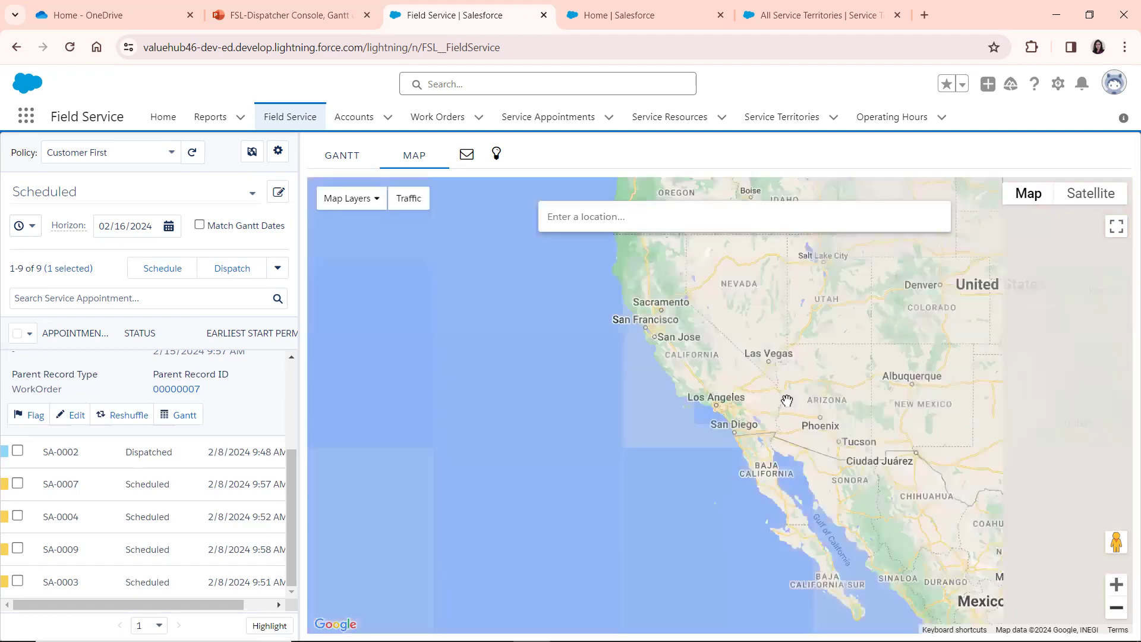
left_click_drag(882, 386, 736, 450)
left_click(349, 197)
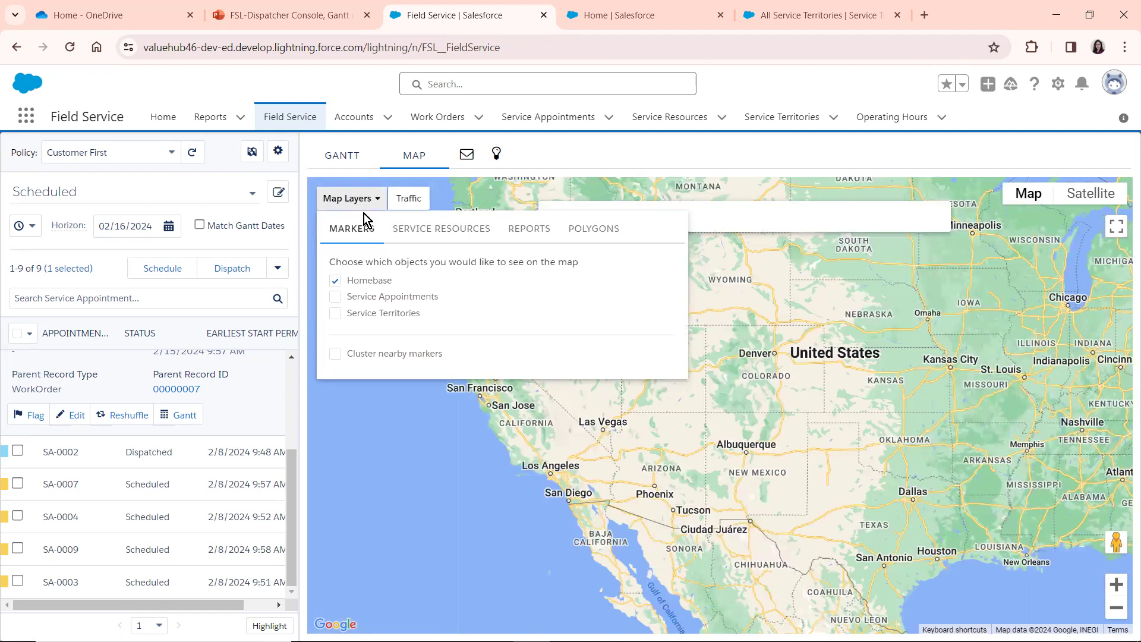
left_click(580, 228)
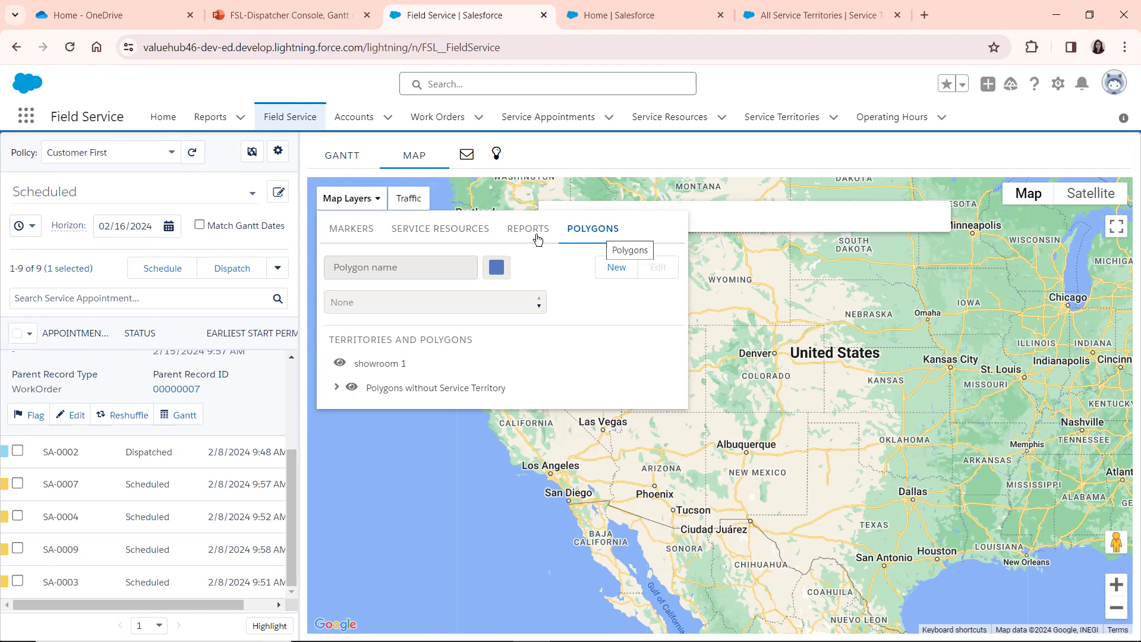
left_click(609, 268)
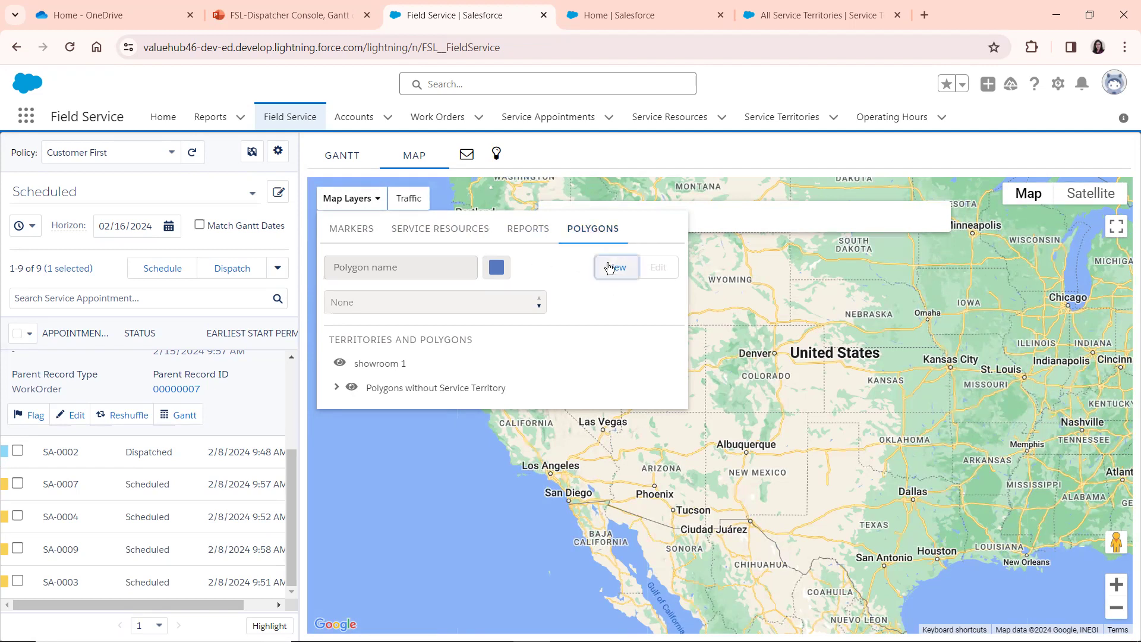
left_click(458, 262)
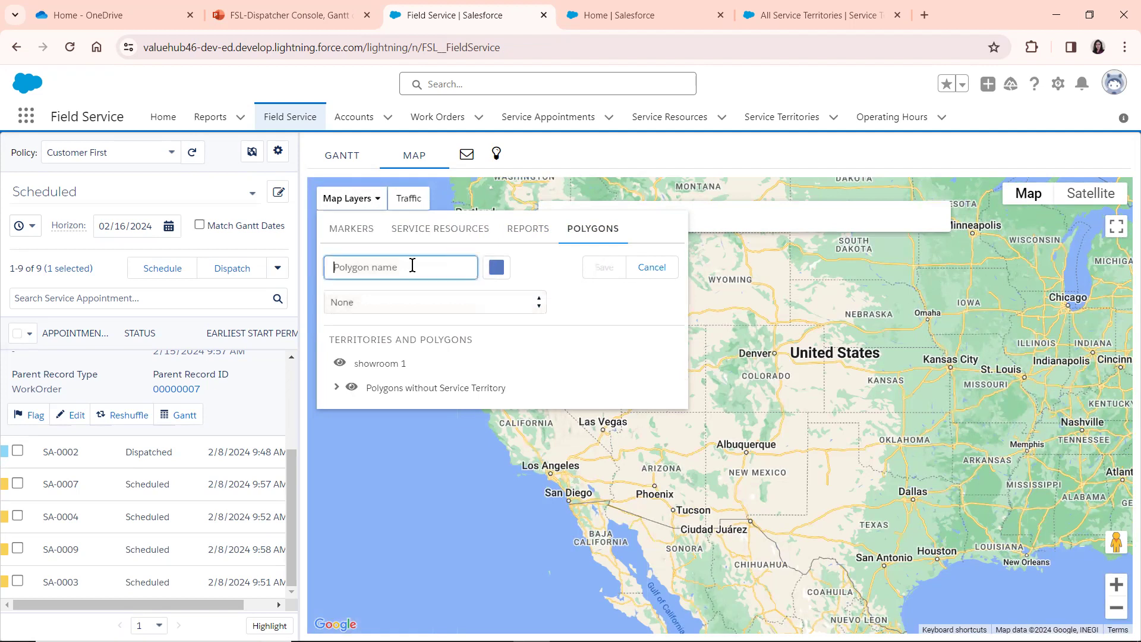
type("temp")
left_click(496, 266)
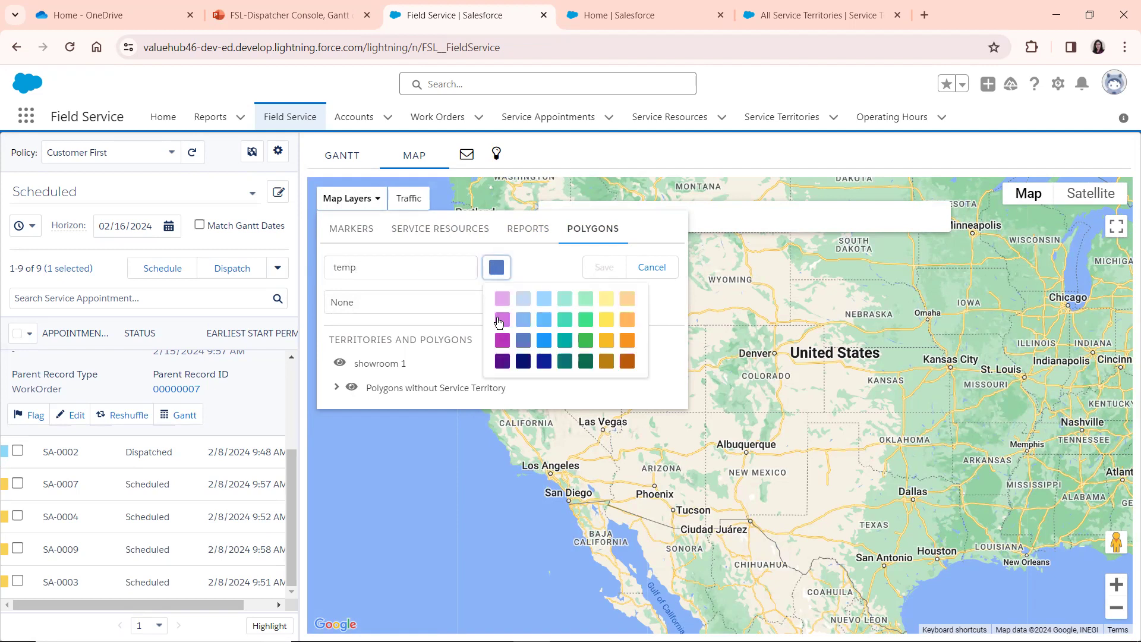
left_click(502, 340)
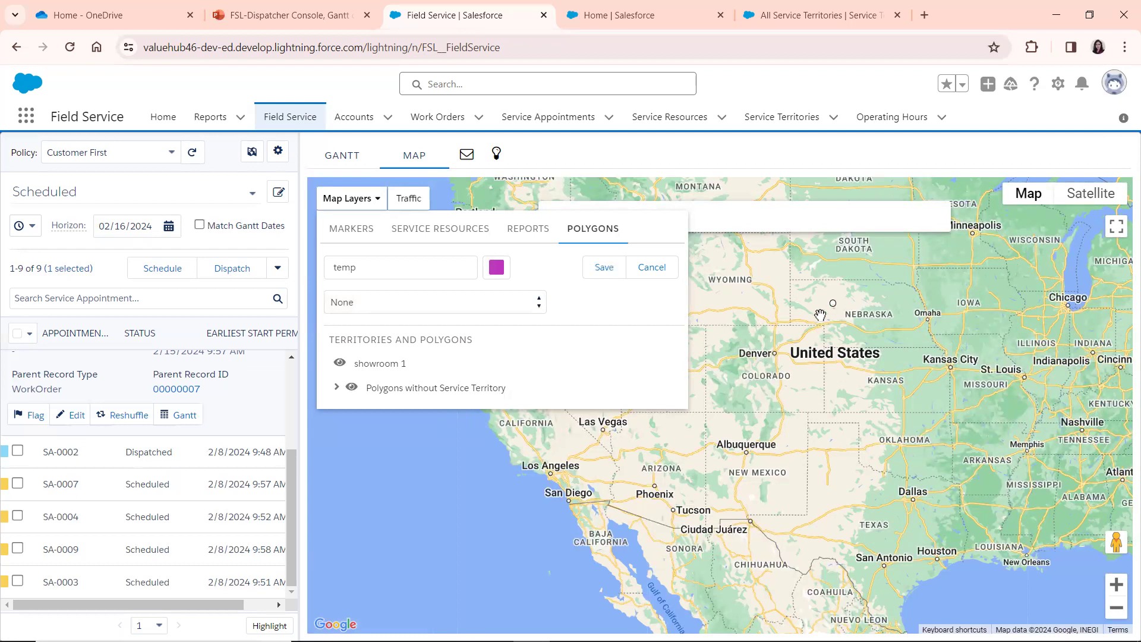
left_click(832, 303)
left_click(645, 277)
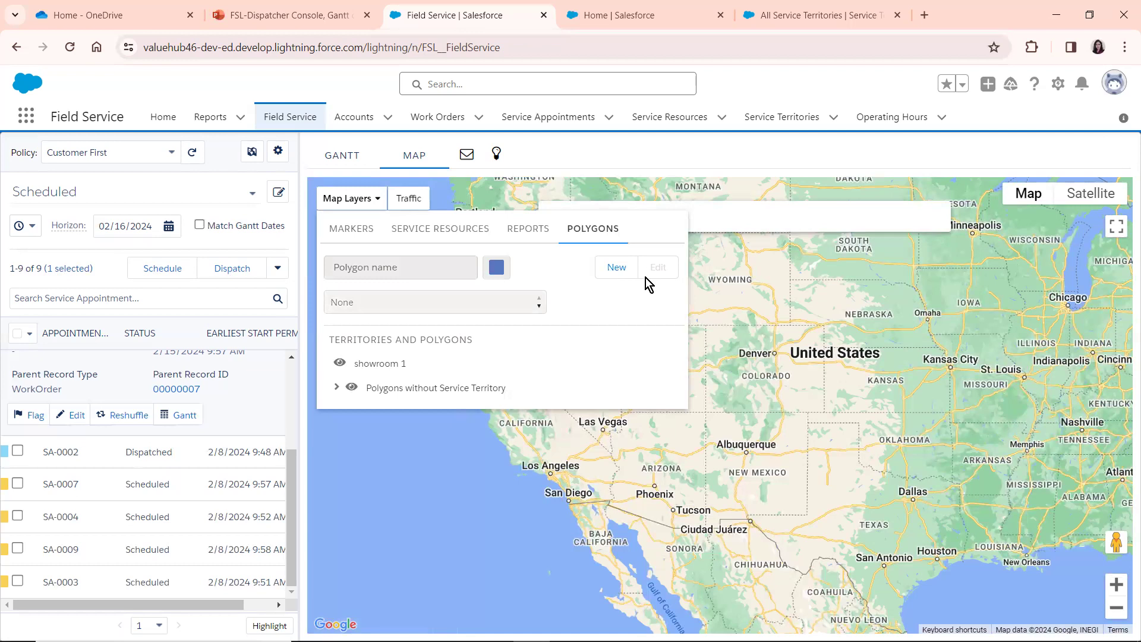
Start a new map polygon named temp and draw it as a triangle over Nebraska, Colorado and Kansas
left_click(616, 267)
left_click(410, 267)
type("temp")
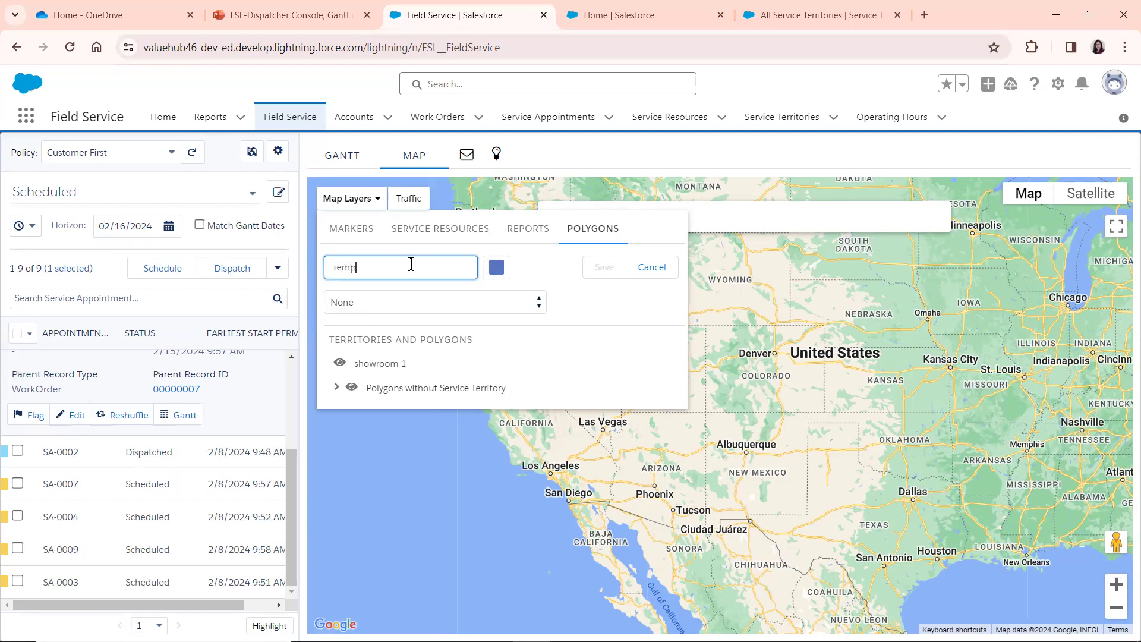
left_click(524, 276)
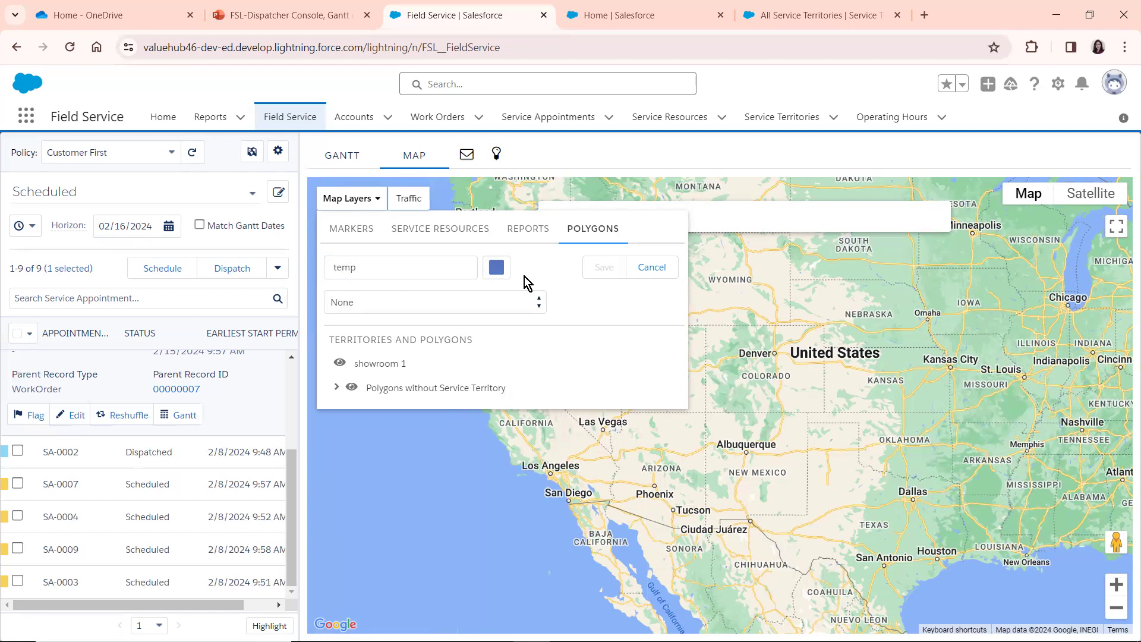
left_click_drag(860, 278, 852, 294)
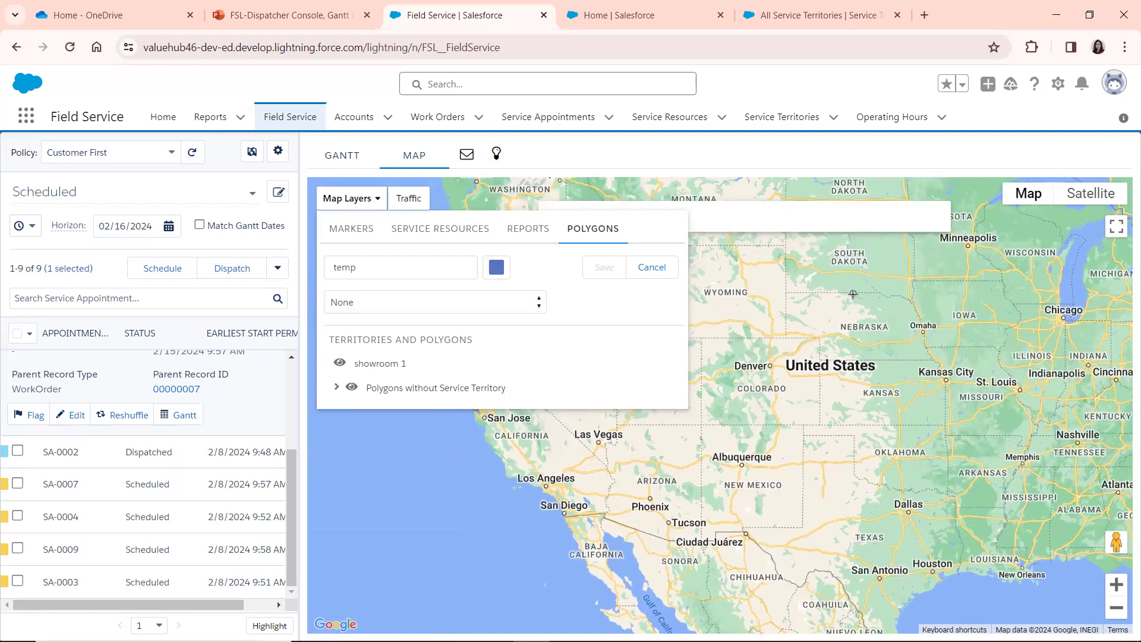
left_click(853, 294)
left_click(762, 412)
left_click(880, 411)
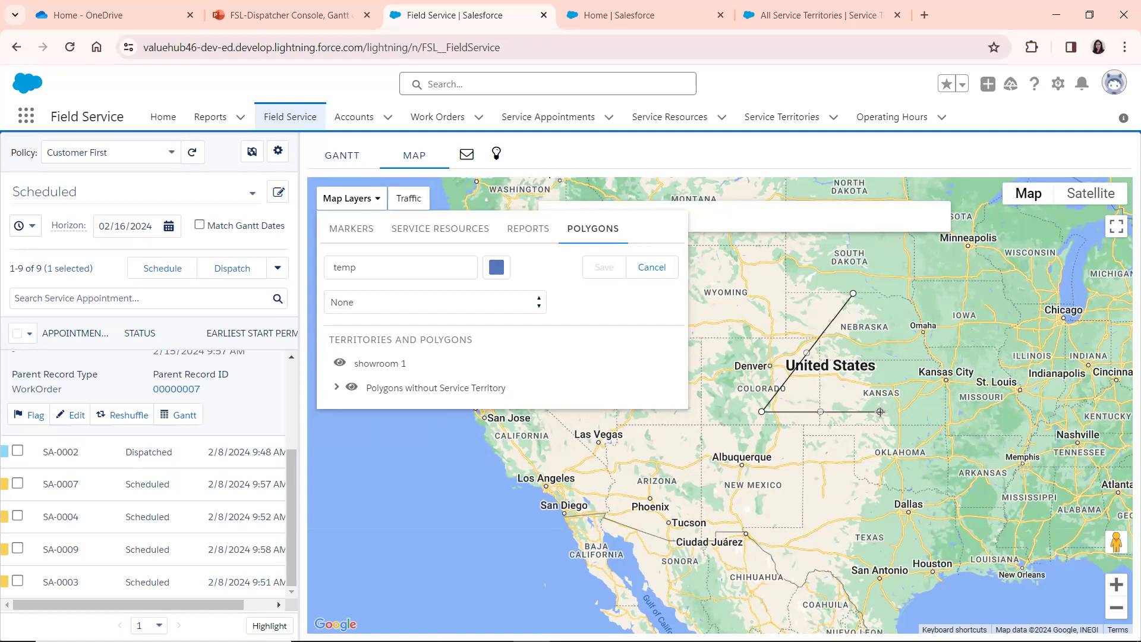
left_click(854, 294)
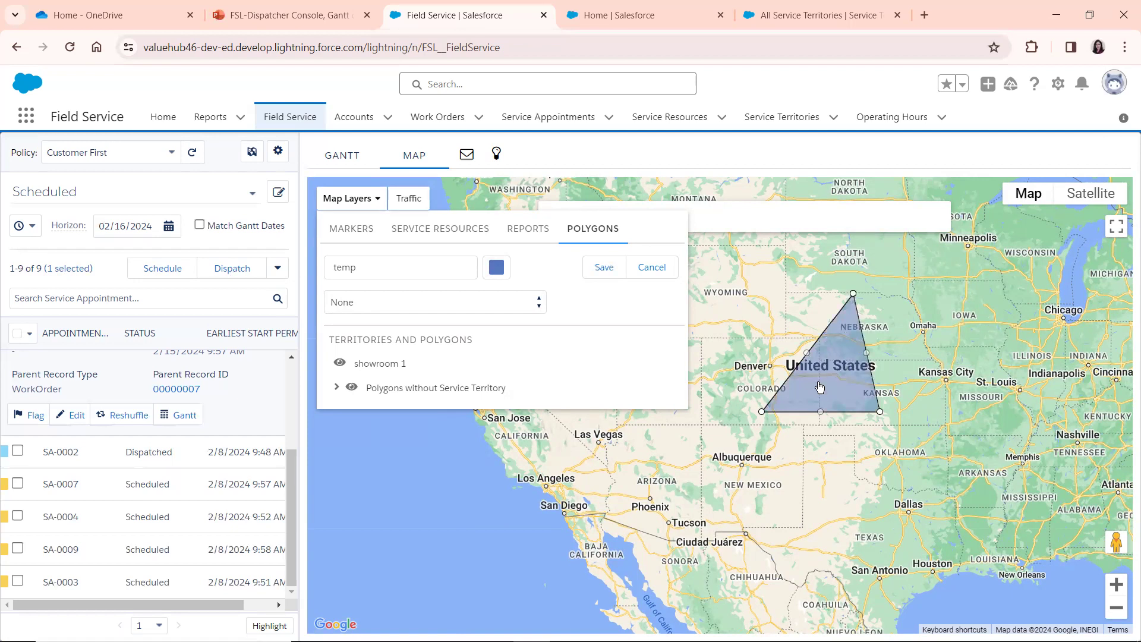
Move the triangular polygon over Iowa and Wisconsin, and save it with a bright blue fill
left_click_drag(828, 382, 760, 466)
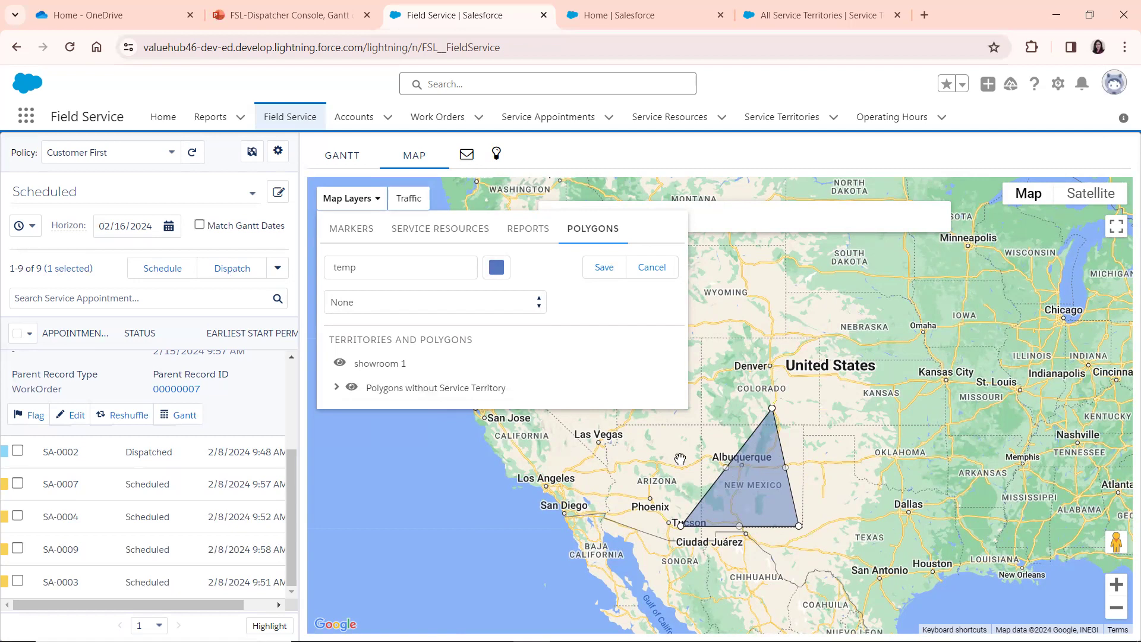
left_click_drag(753, 482, 1030, 258)
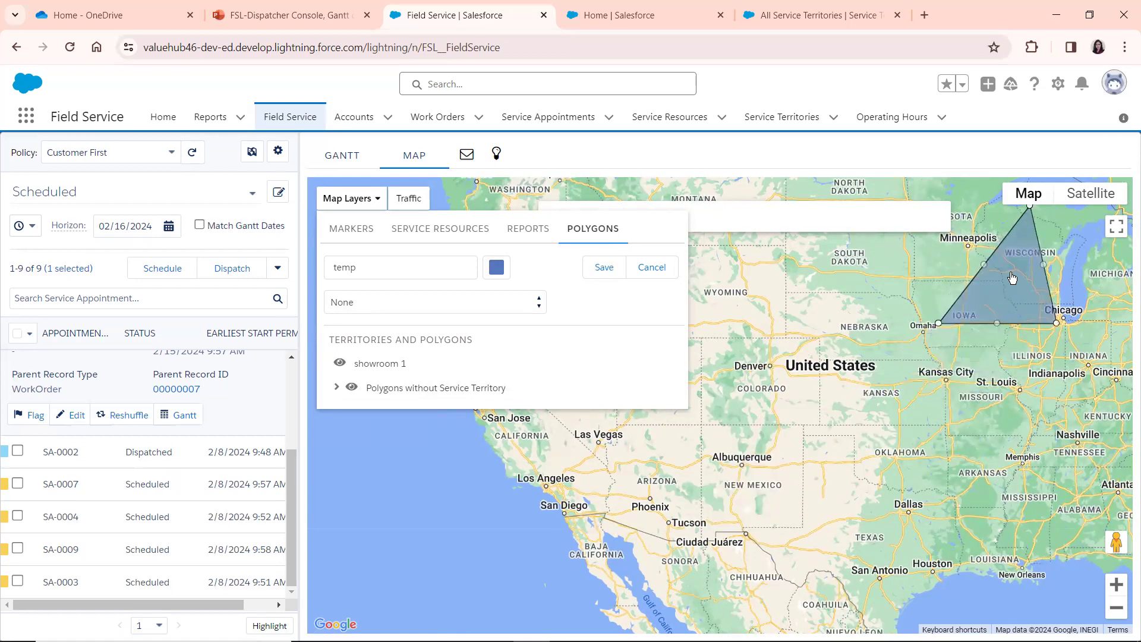
left_click(497, 268)
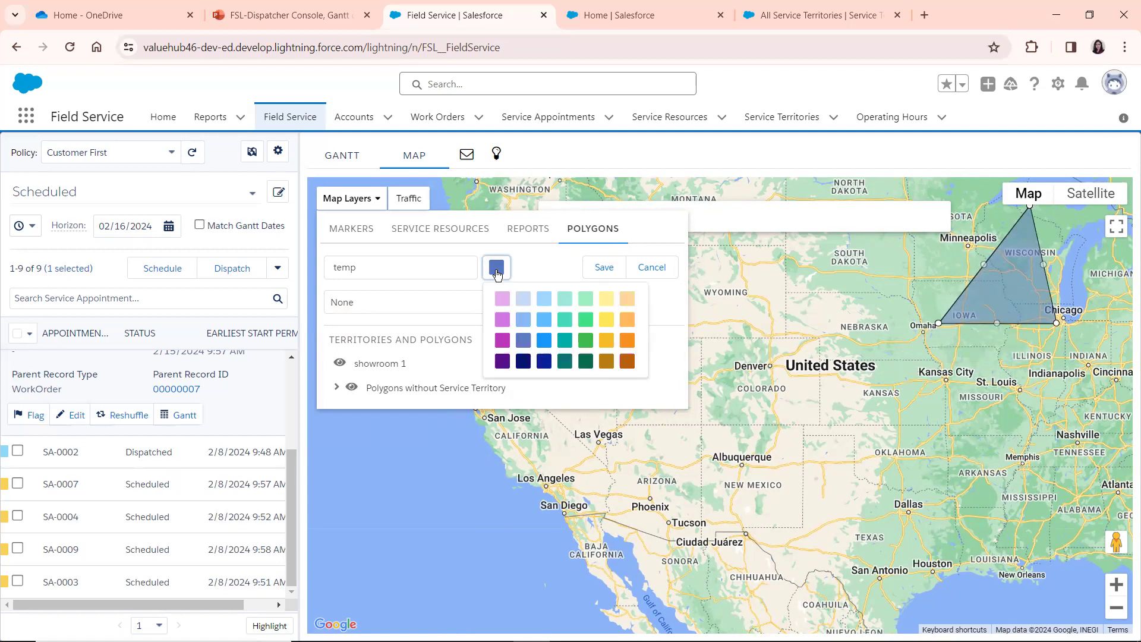
left_click(503, 299)
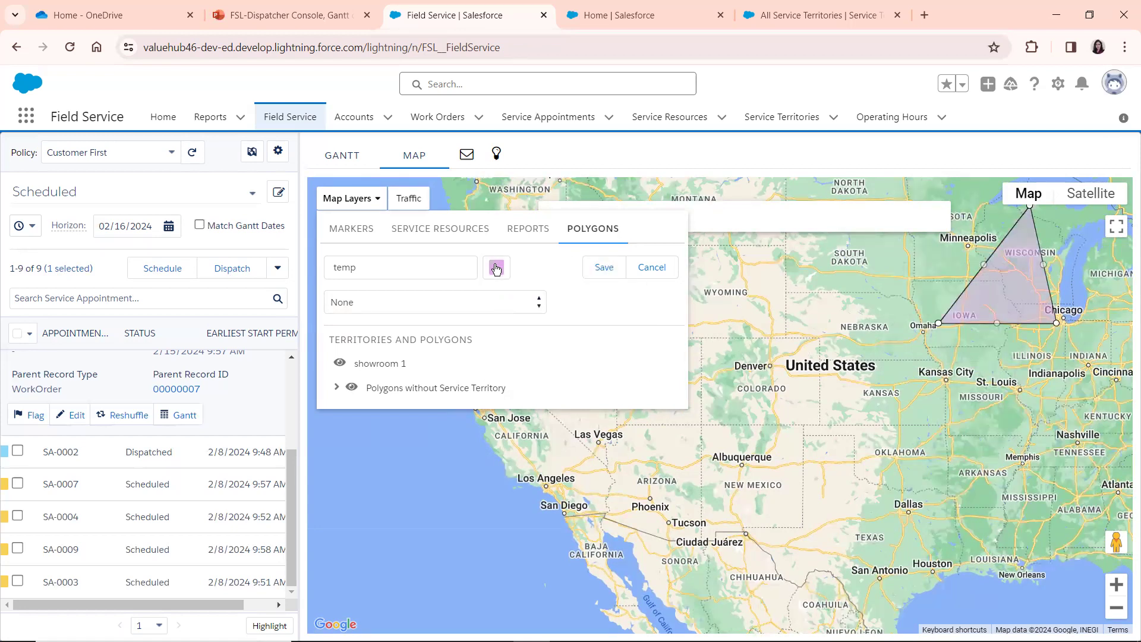
left_click(497, 268)
left_click(544, 340)
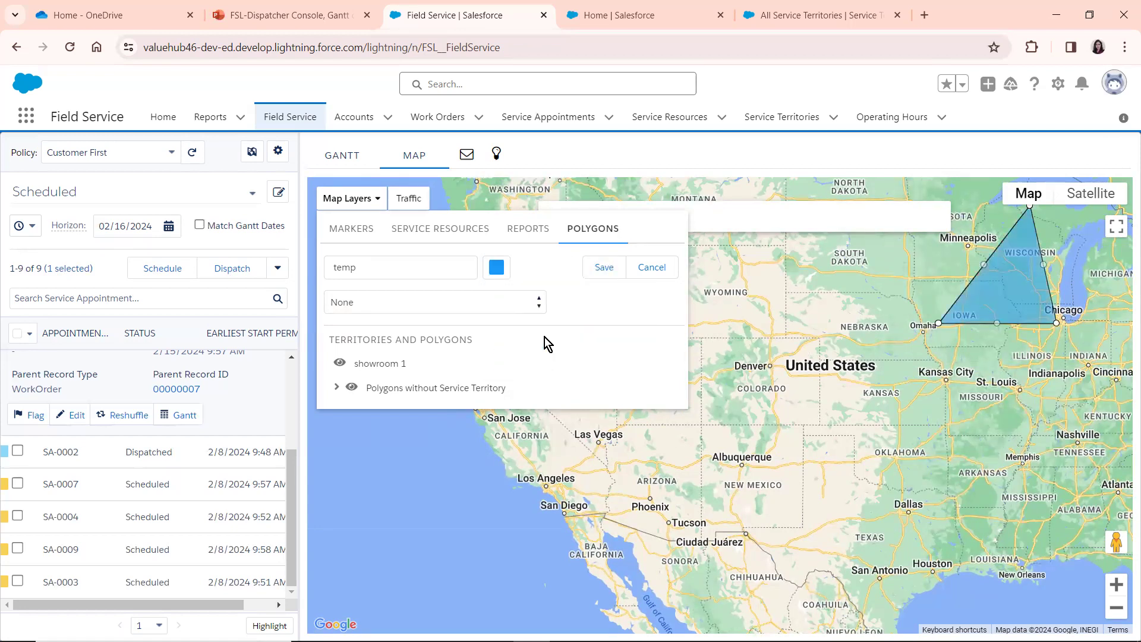
left_click(603, 268)
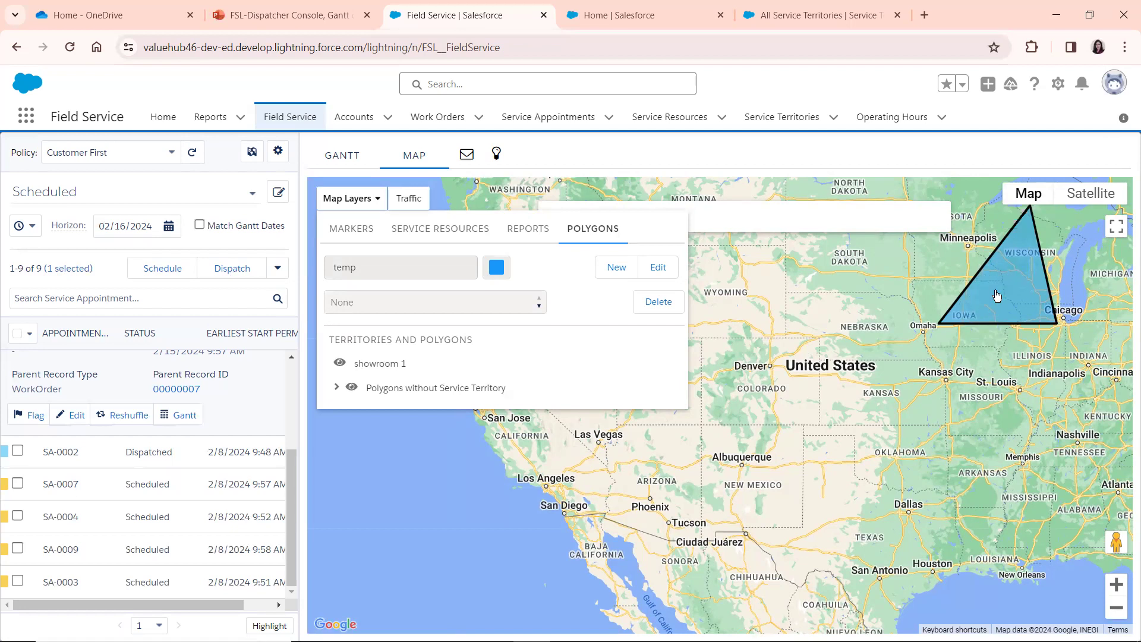
Close the map layer options to compare the map and Gantt views, and show the Scheduling Optimizer slide in the PowerPoint presentation
left_click(358, 198)
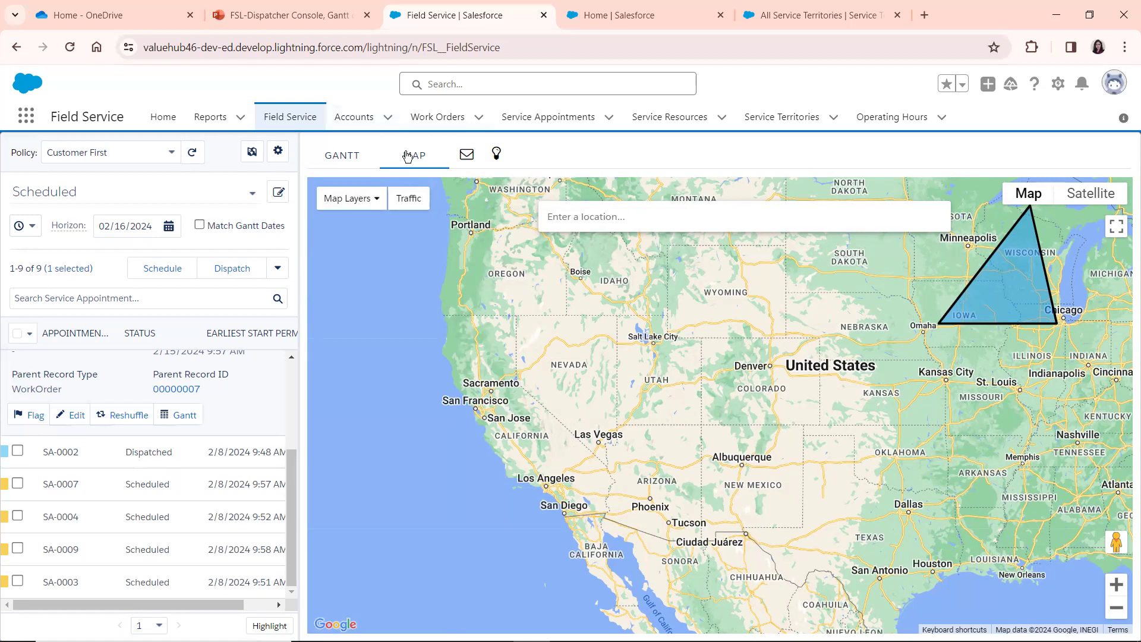
left_click(332, 161)
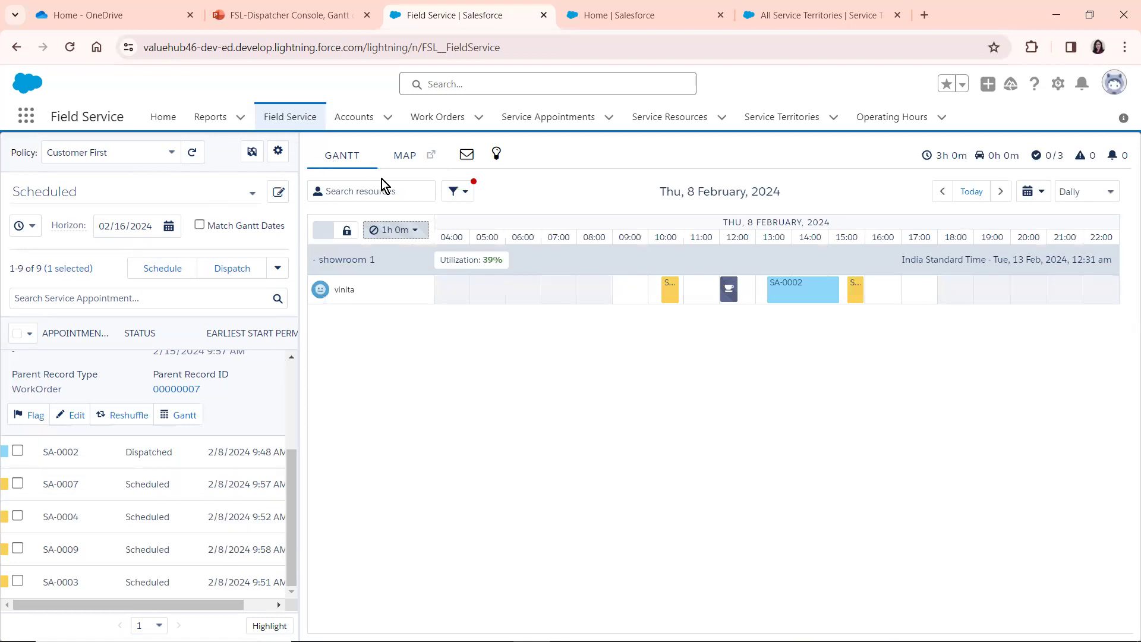
left_click(404, 149)
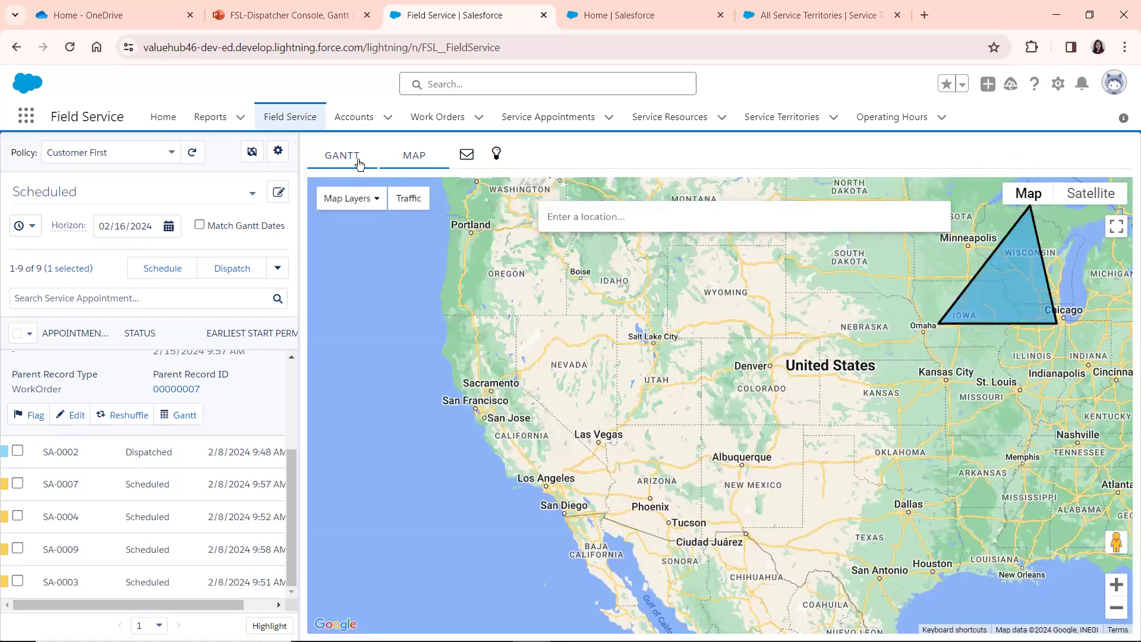
left_click(359, 163)
left_click(284, 18)
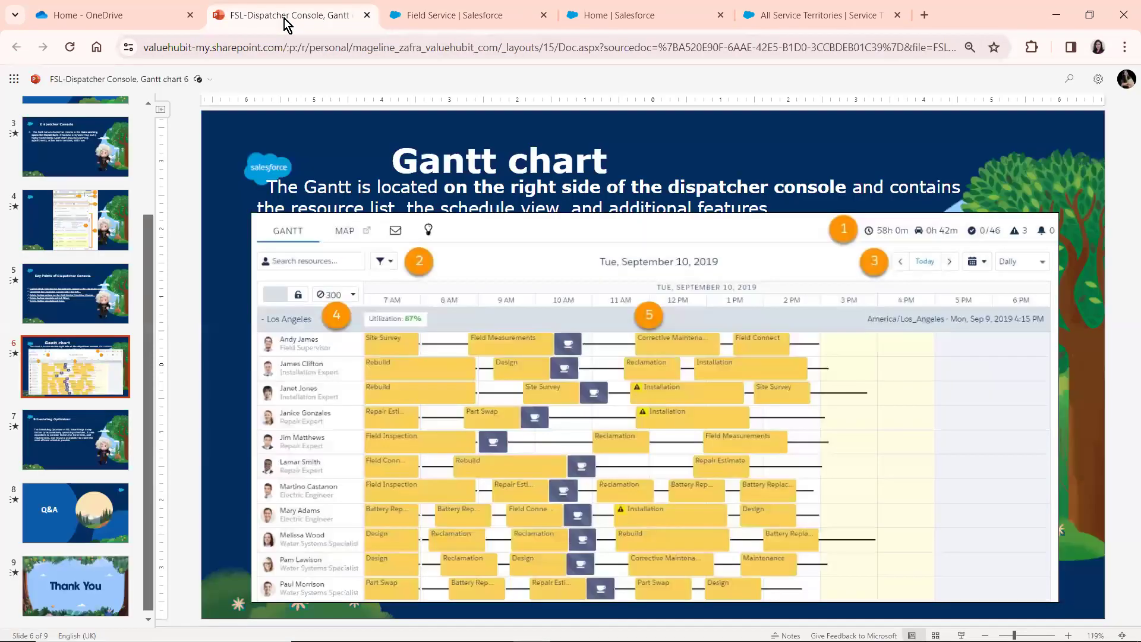
left_click(88, 440)
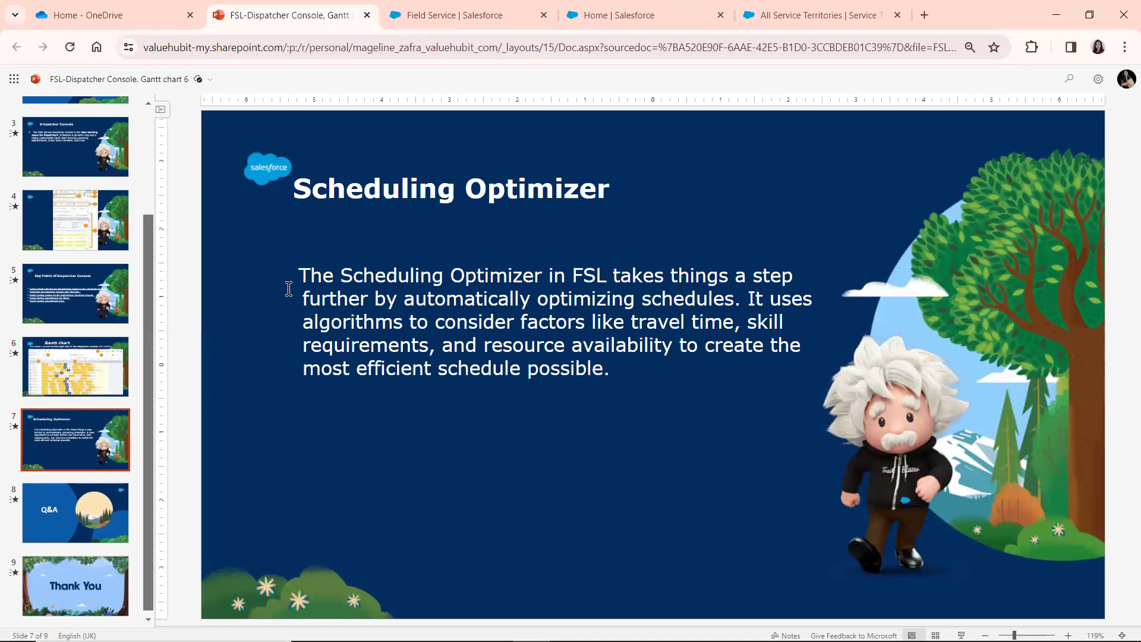